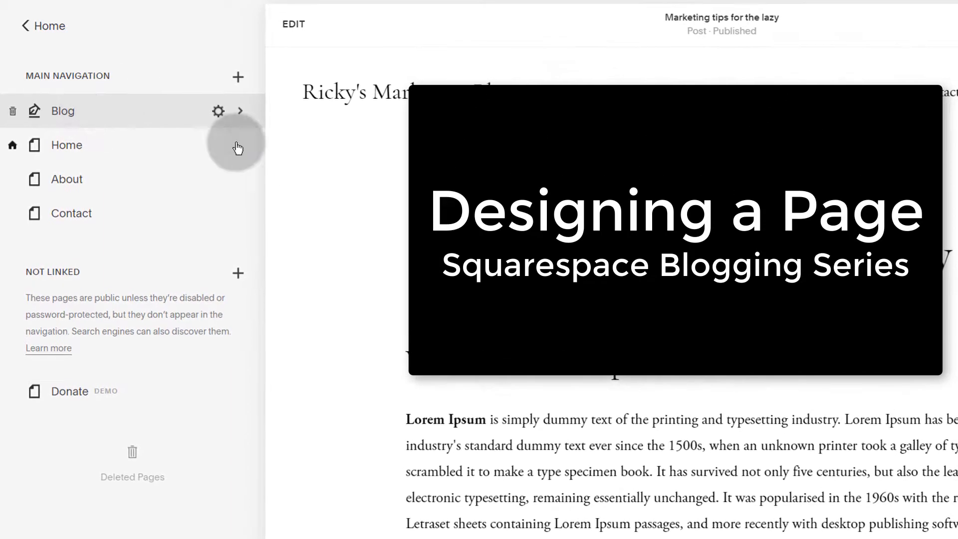
# - Open the existing Home page and look through its content
pyautogui.click(67, 151)
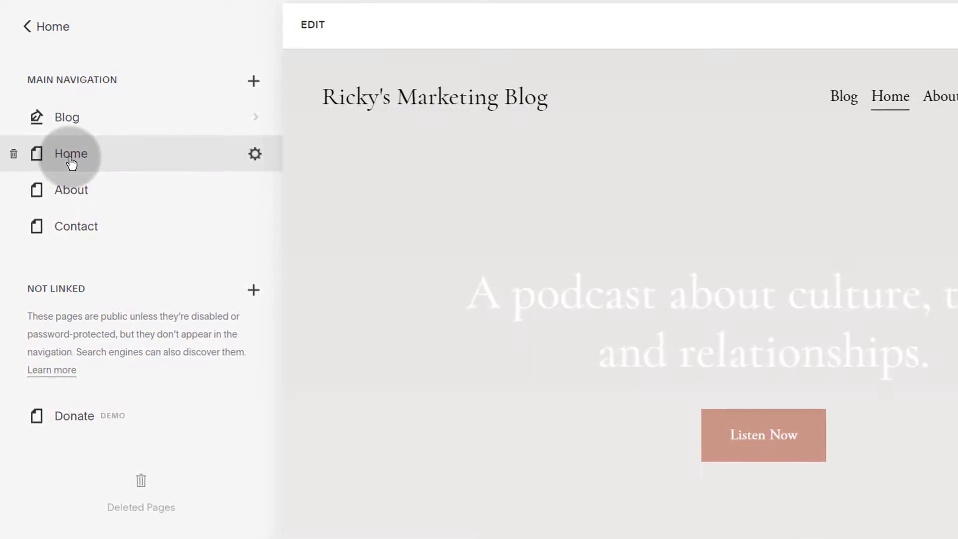
pyautogui.scroll(-15, 563, 317)
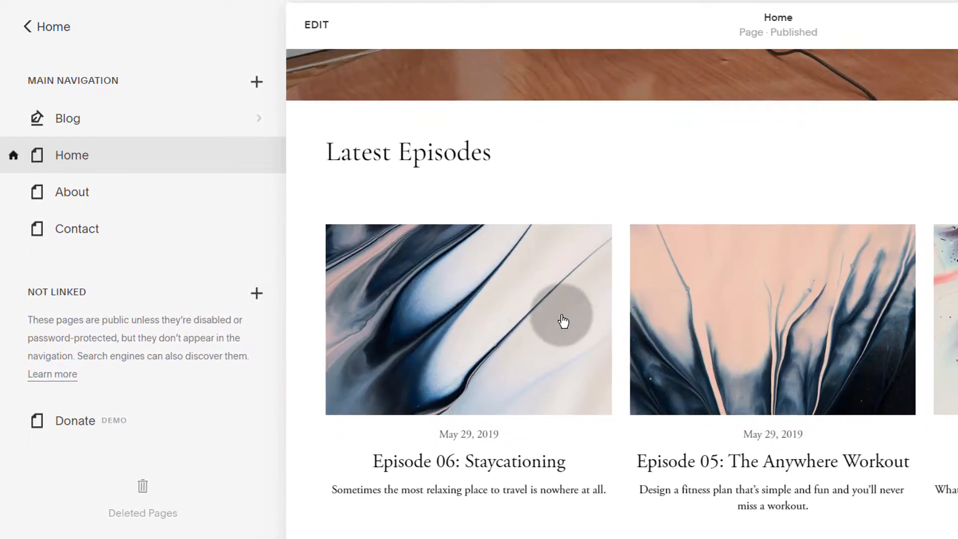
pyautogui.scroll(5, 566, 338)
pyautogui.scroll(10, 569, 331)
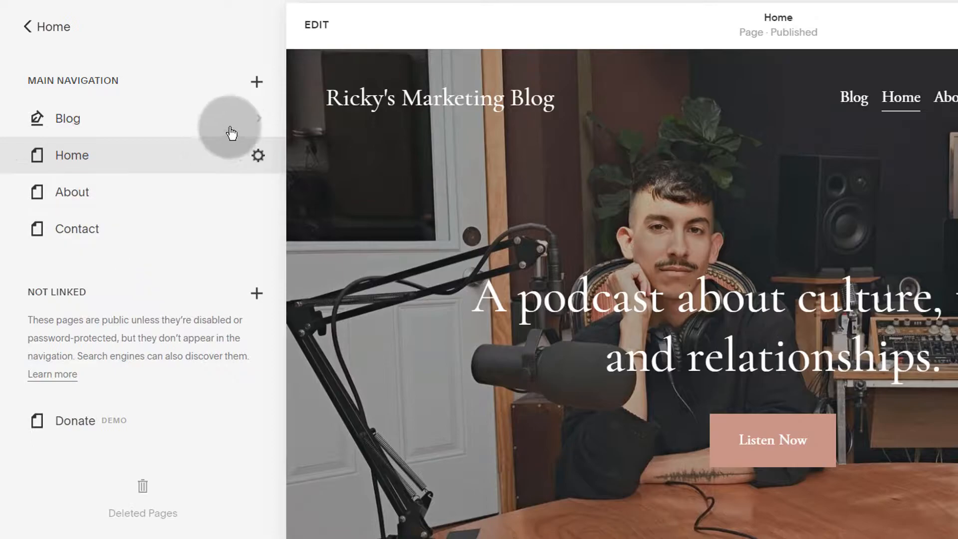
# - Add a blank page to the main navigation, keeping the name New Page
pyautogui.click(258, 81)
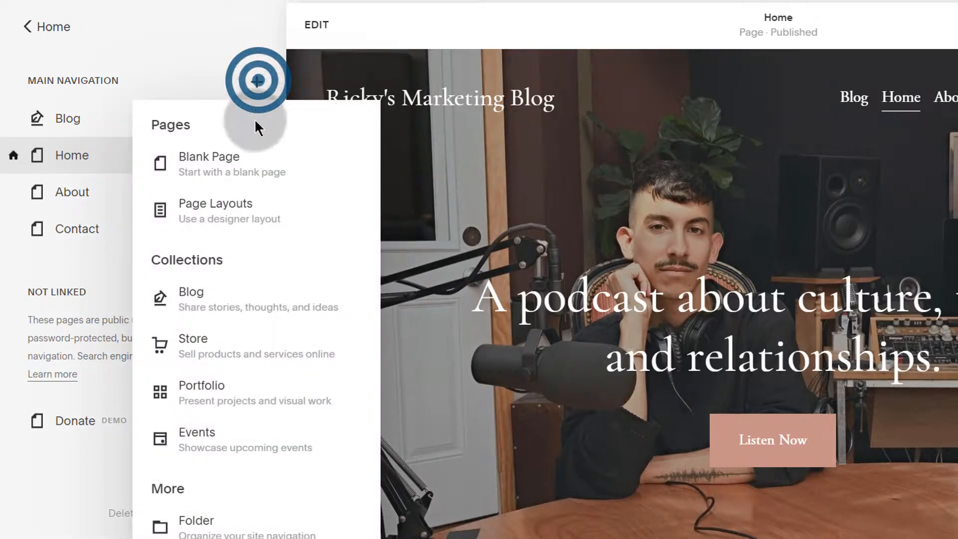
pyautogui.click(201, 155)
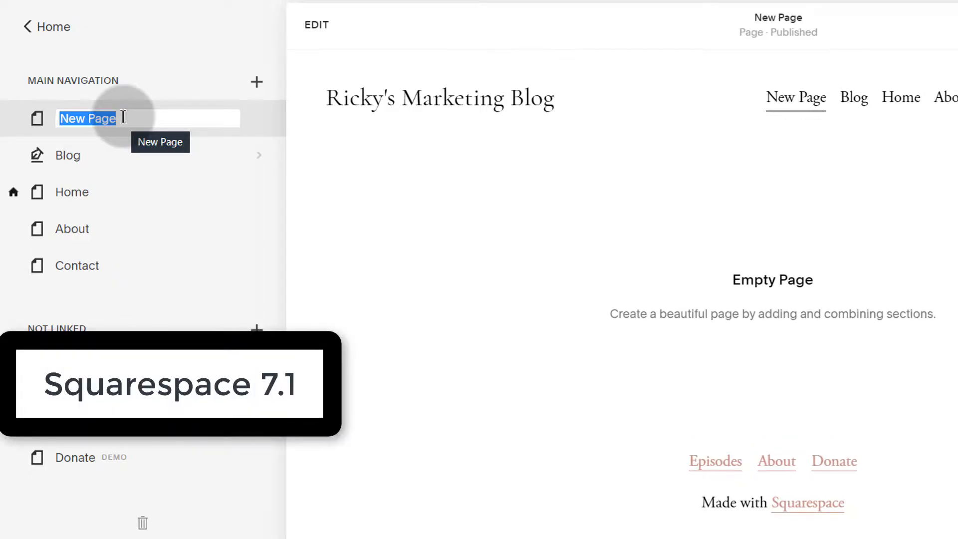
pyautogui.click(123, 117)
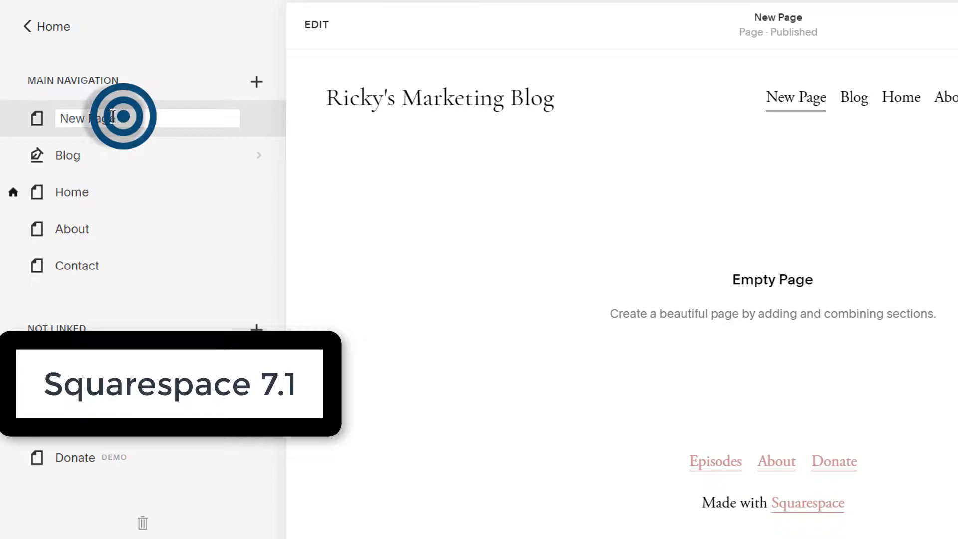
pyautogui.click(53, 117)
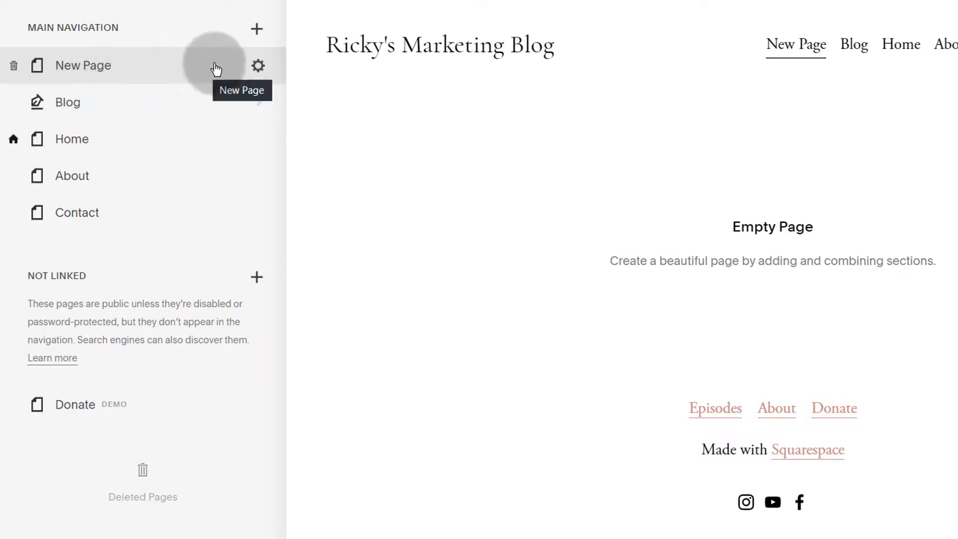
# - Set New Page as the site's homepage and delete the old Home page from the main navigation
pyautogui.click(257, 66)
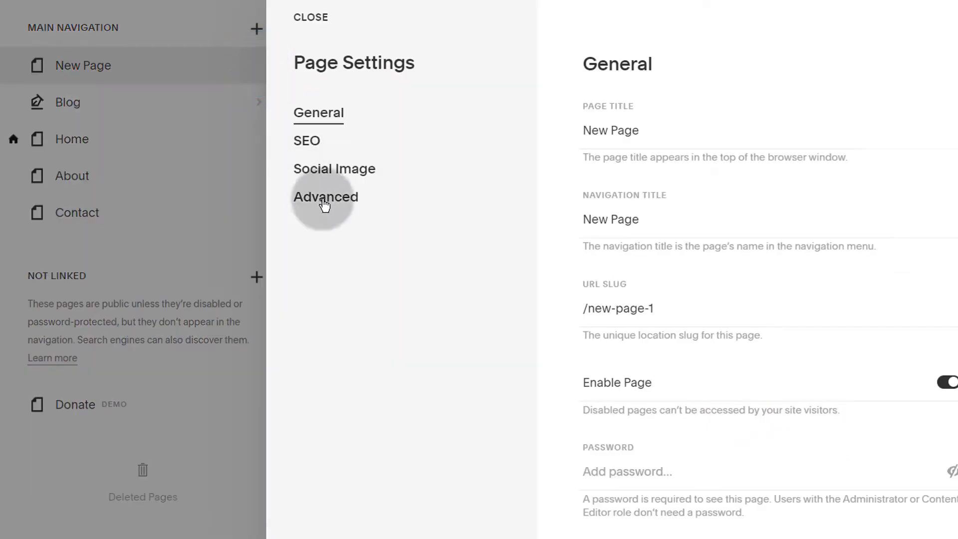
pyautogui.scroll(-3, 717, 438)
pyautogui.click(629, 470)
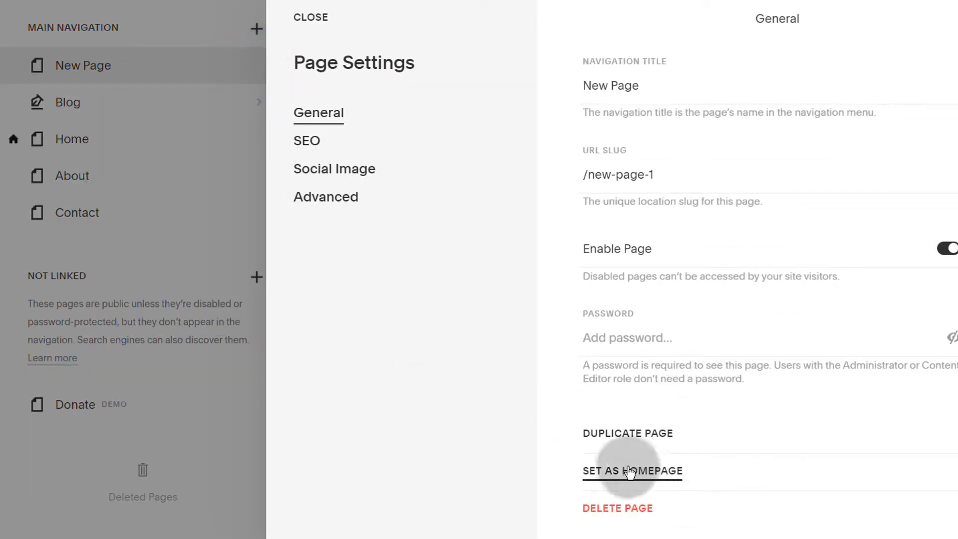
pyautogui.click(743, 325)
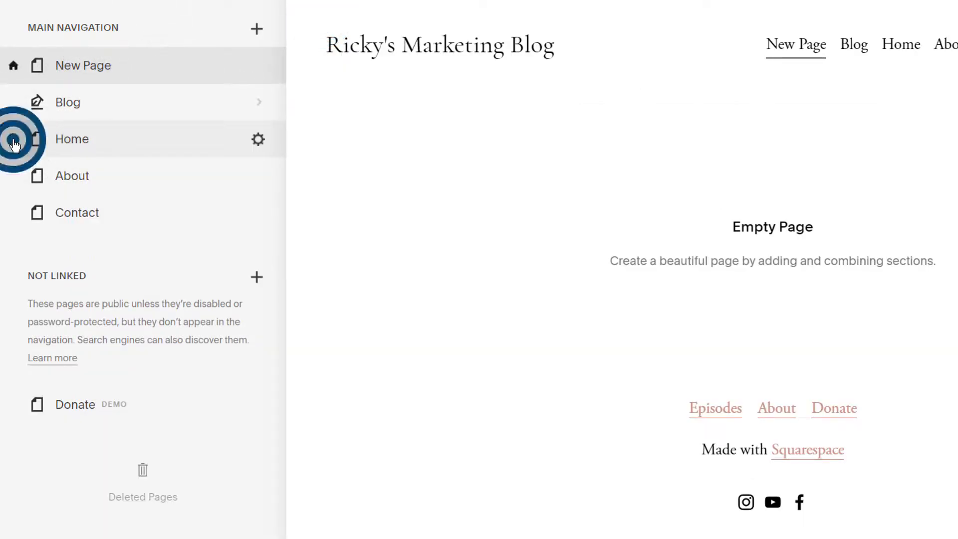
pyautogui.click(13, 140)
pyautogui.click(732, 298)
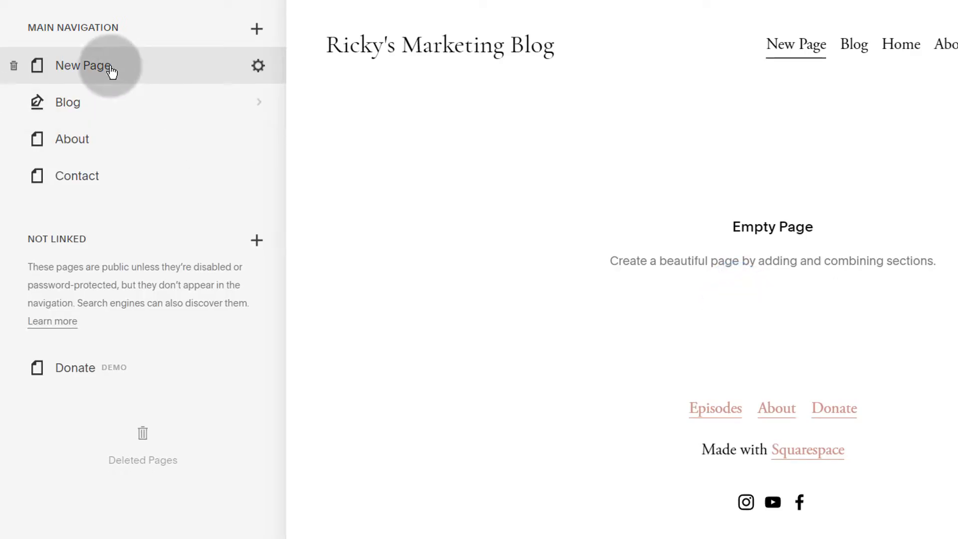
# - Change both the page title and the navigation title of New Page to Home in its page settings
pyautogui.click(106, 68)
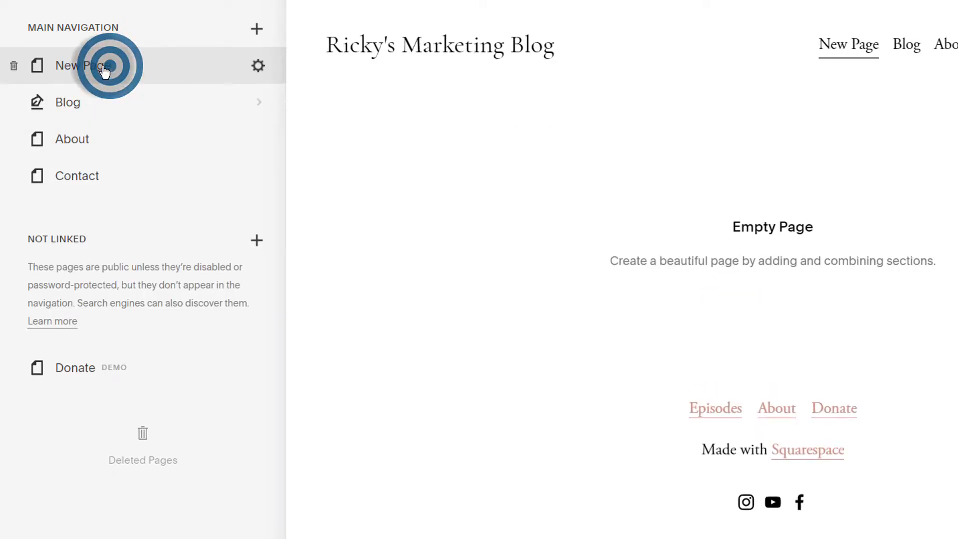
pyautogui.click(258, 66)
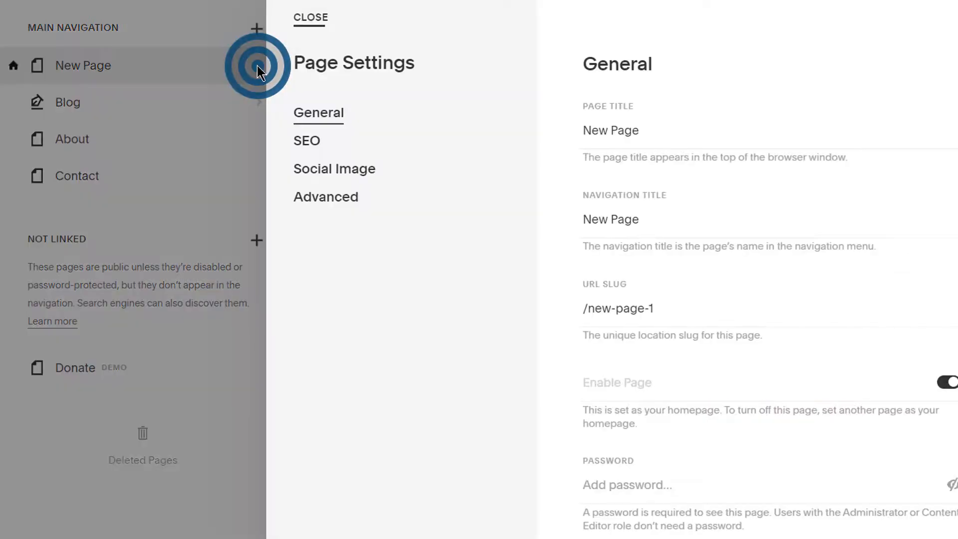
pyautogui.click(566, 128)
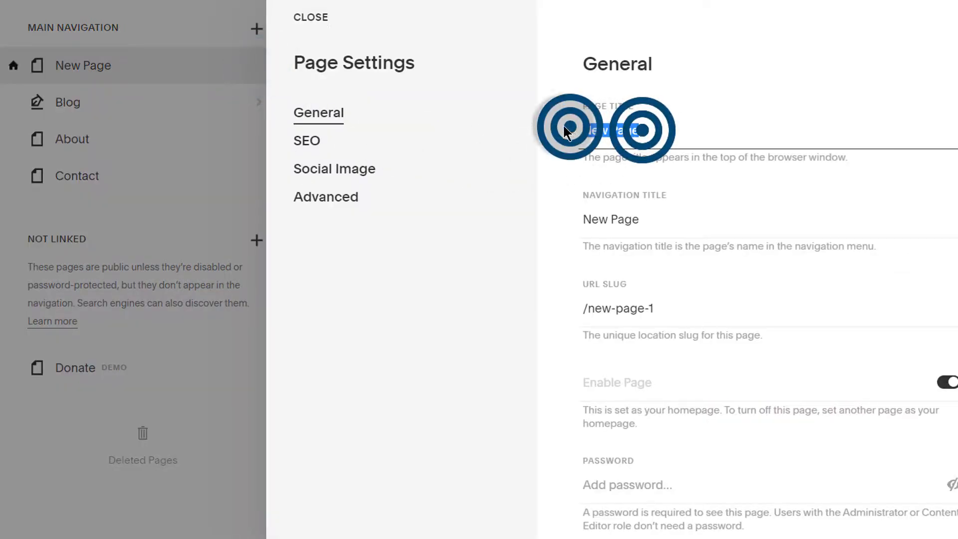
pyautogui.doubleClick(593, 125)
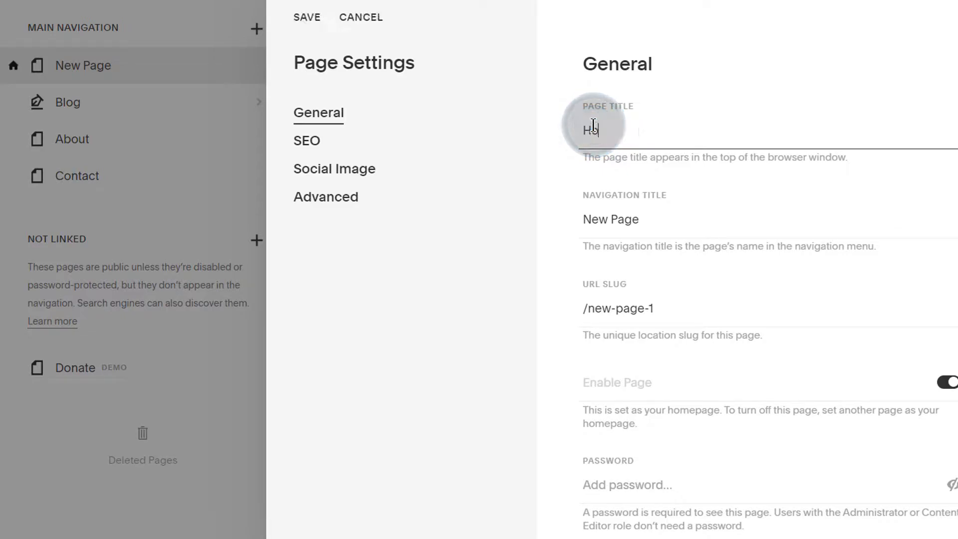
pyautogui.click(644, 221)
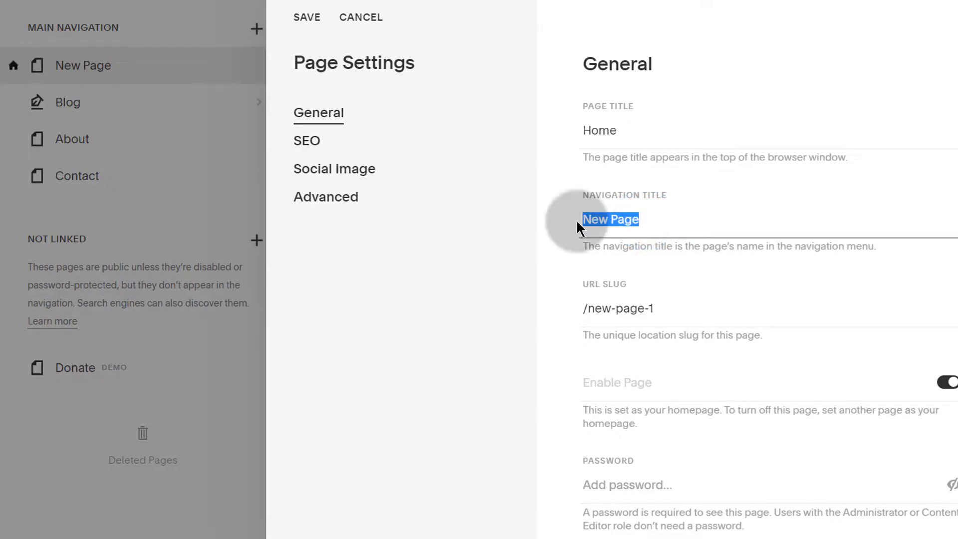
pyautogui.press('BackSpace')
pyautogui.write('Home')
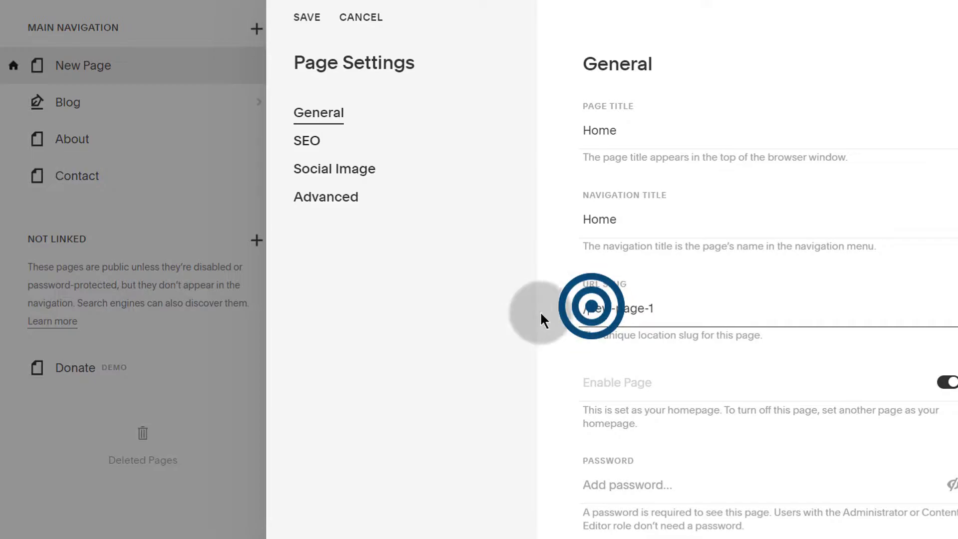
# - Set the page's URL slug to /home and save the page settings
pyautogui.moveTo(655, 308); pyautogui.dragTo(604, 303)
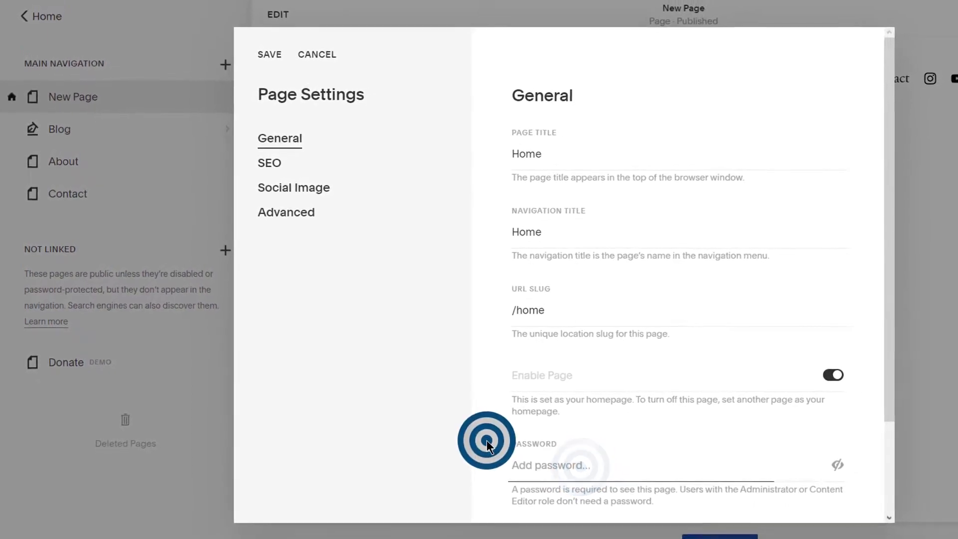
pyautogui.scroll(-3, 481, 439)
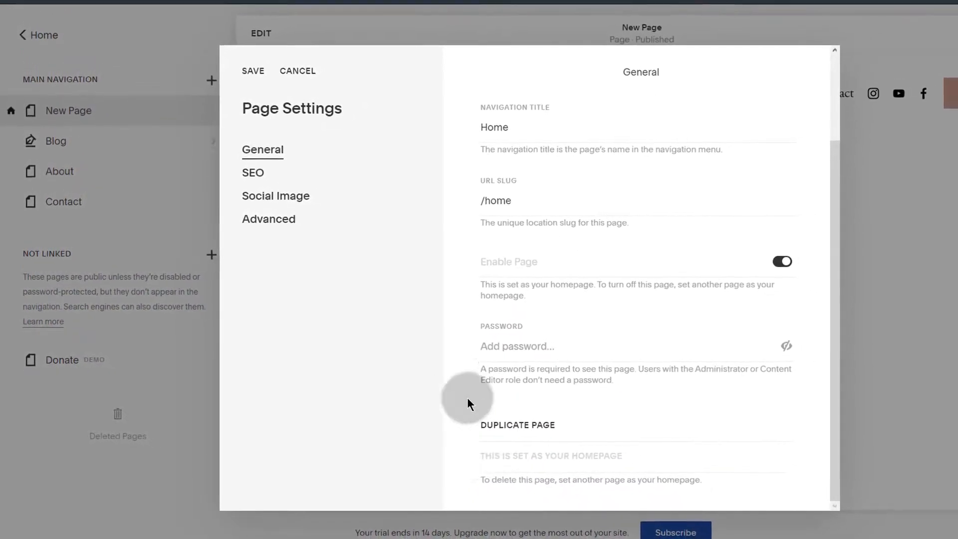
pyautogui.click(250, 73)
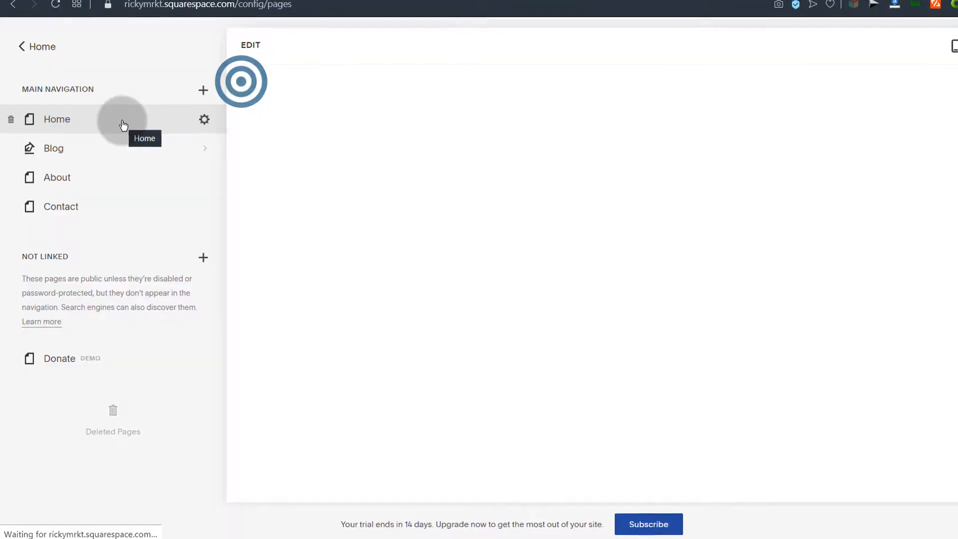
# - Edit the empty Home page and add the Headlines section with the centered "Make it stand out." text over the mountain lake image
pyautogui.click(100, 117)
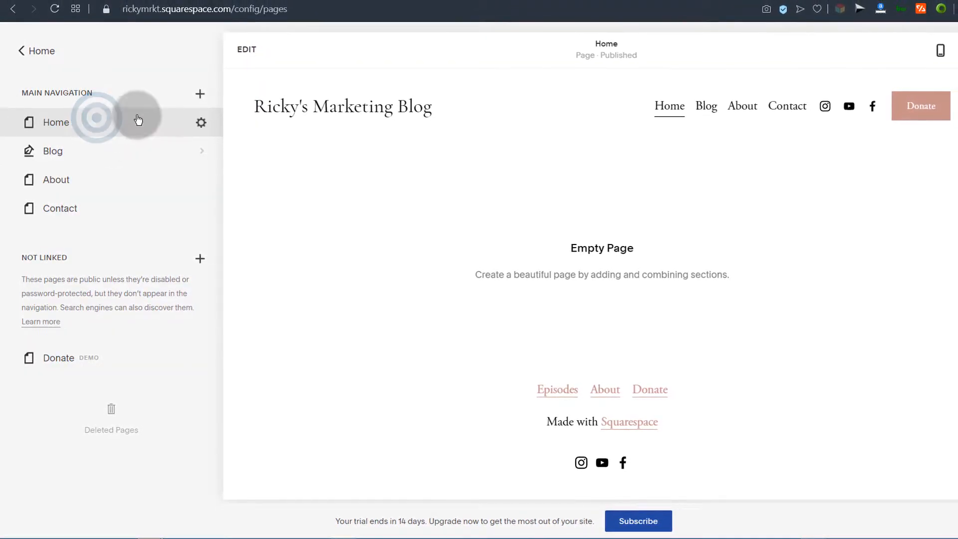
pyautogui.click(251, 59)
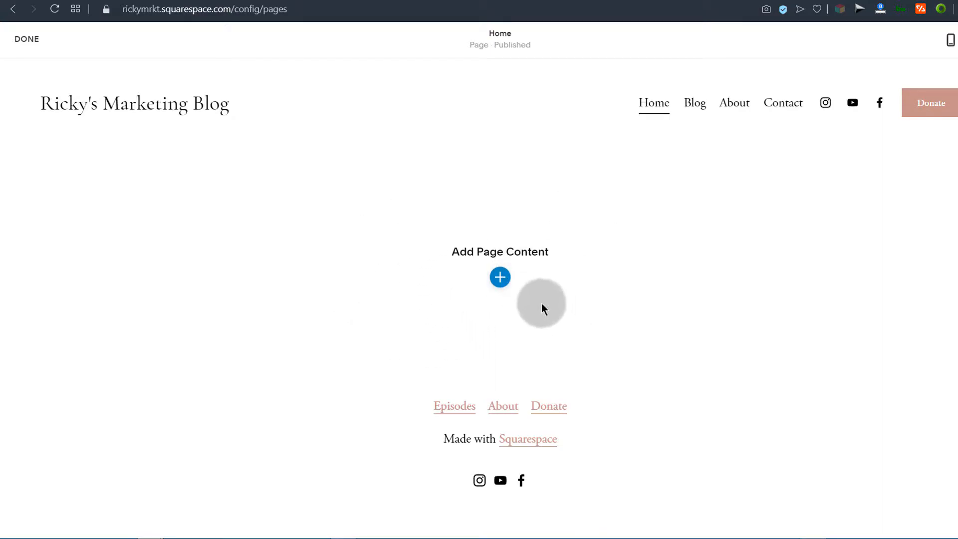
pyautogui.click(503, 277)
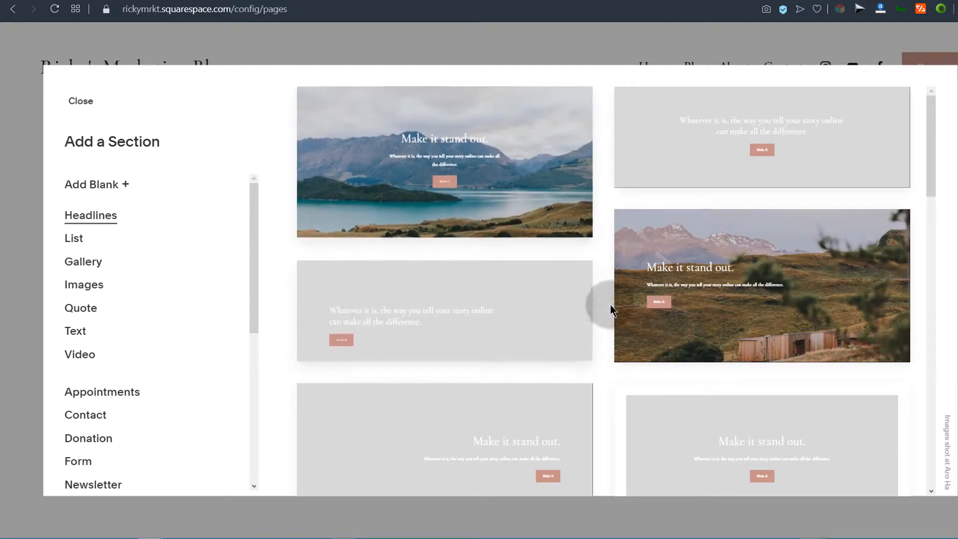
pyautogui.scroll(-6, 479, 325)
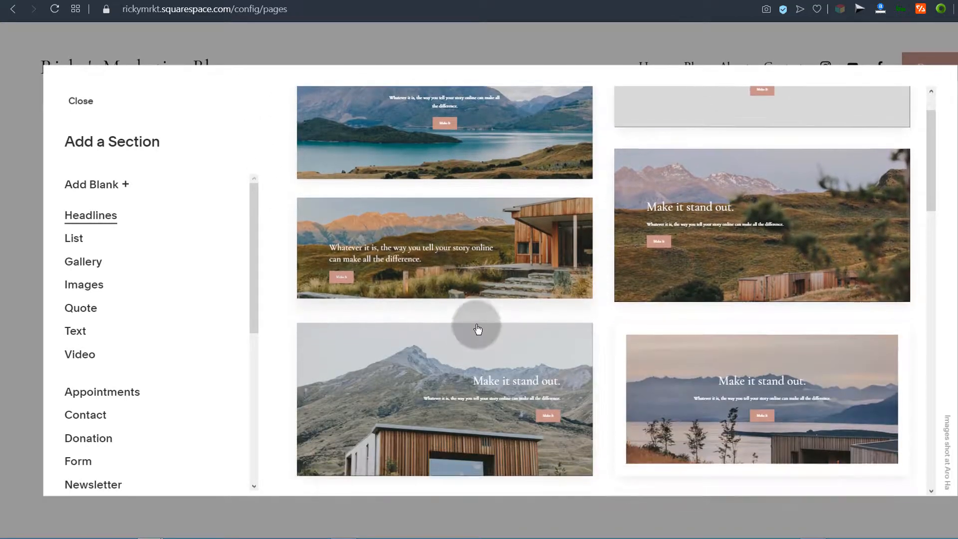
pyautogui.scroll(6, 481, 330)
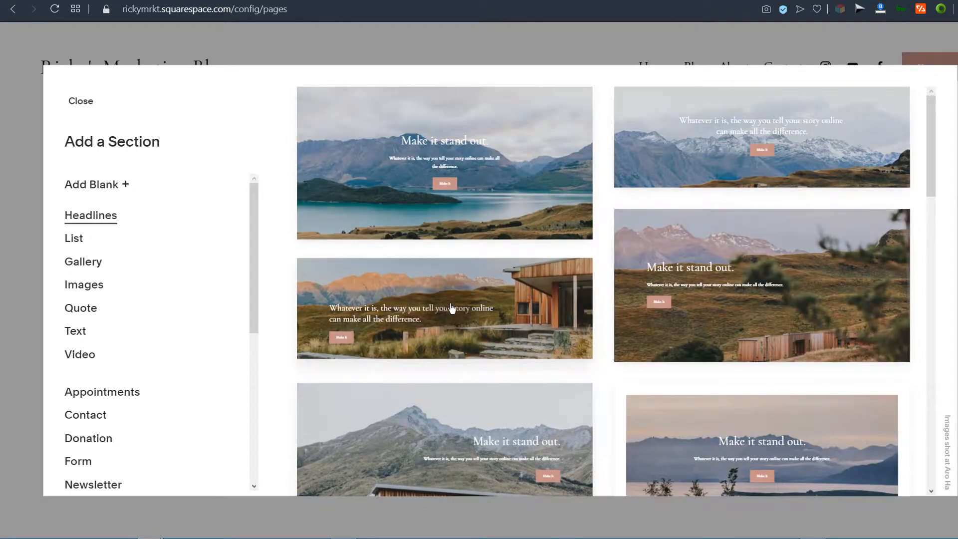
pyautogui.click(438, 177)
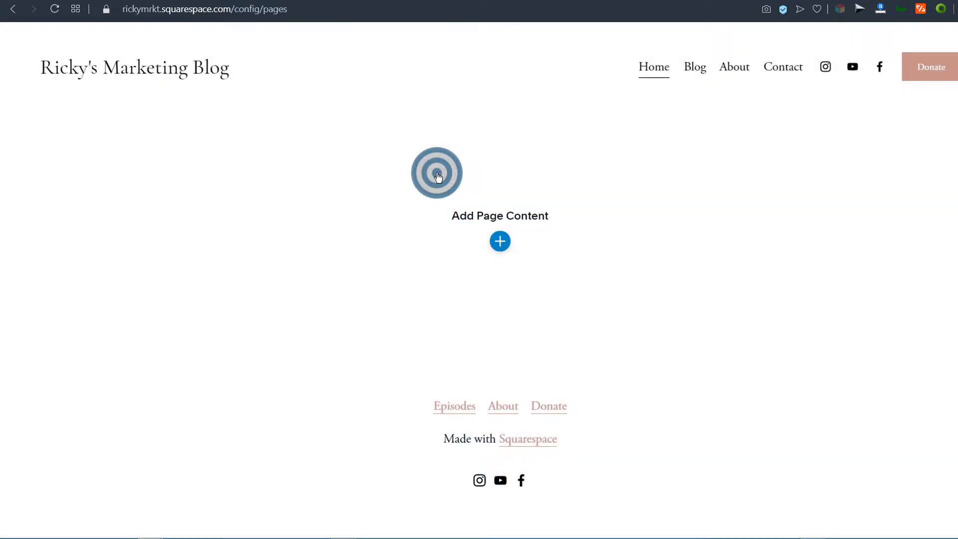
# - Replace the section's heading text "Make it stand out" with "Welcome to my Website", keeping the final period
pyautogui.moveTo(349, 283); pyautogui.dragTo(629, 281)
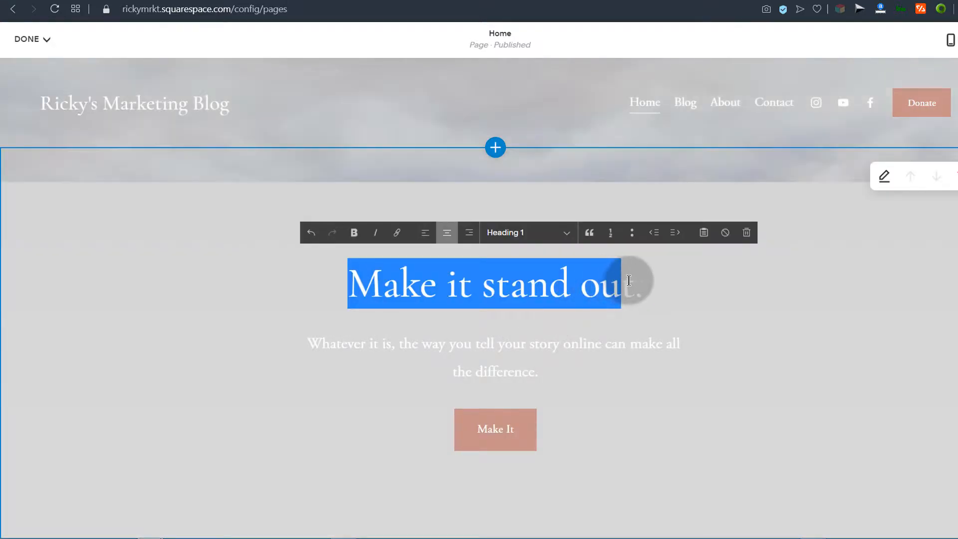
pyautogui.click(422, 284)
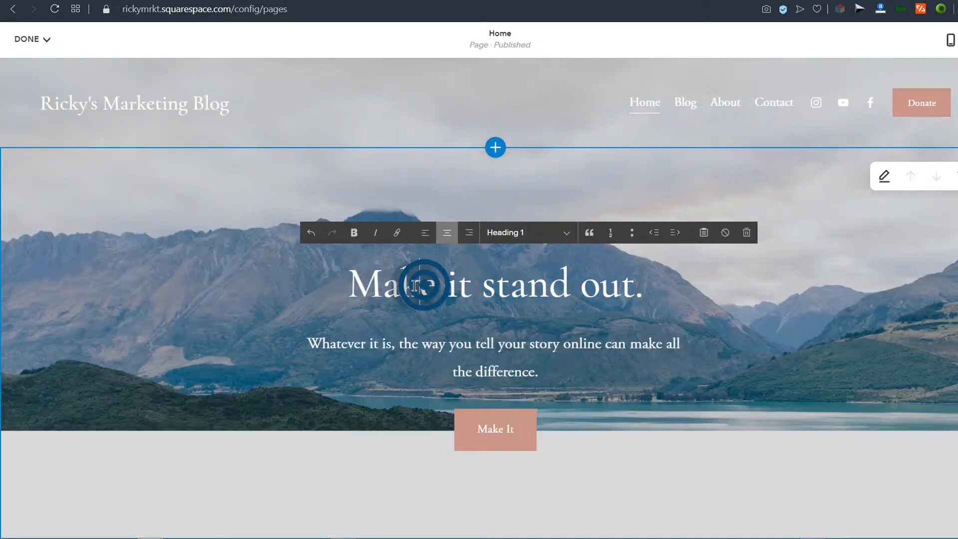
pyautogui.moveTo(351, 285); pyautogui.dragTo(626, 281)
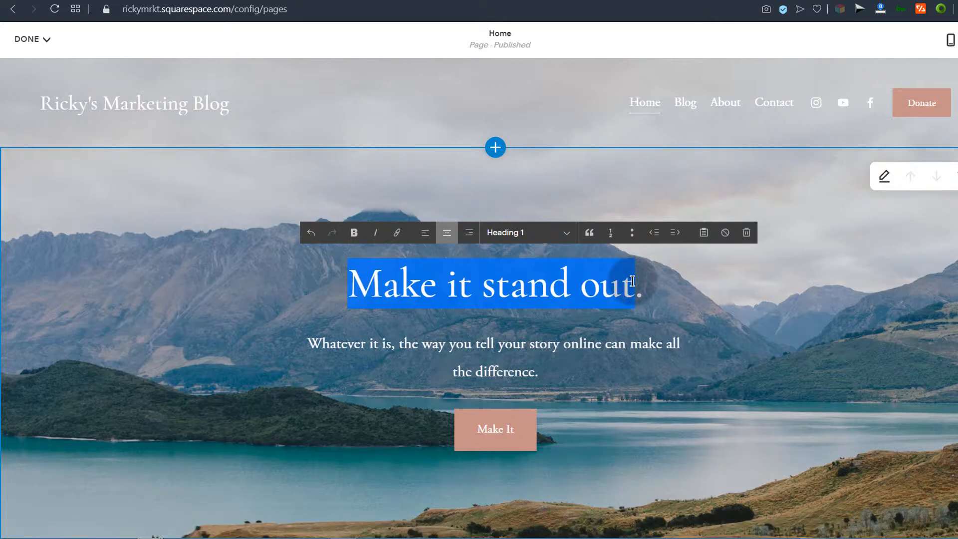
pyautogui.write('We')
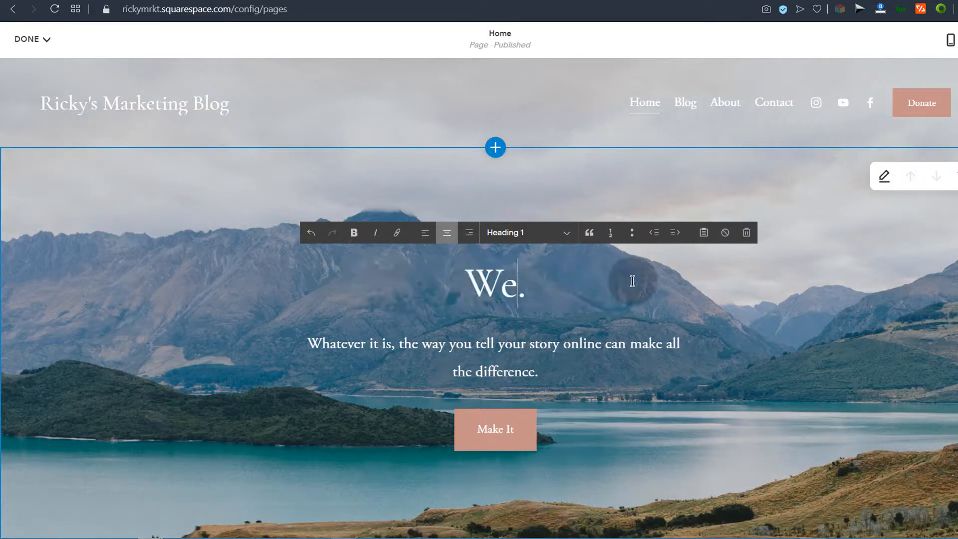
pyautogui.write('lcome to my Website')
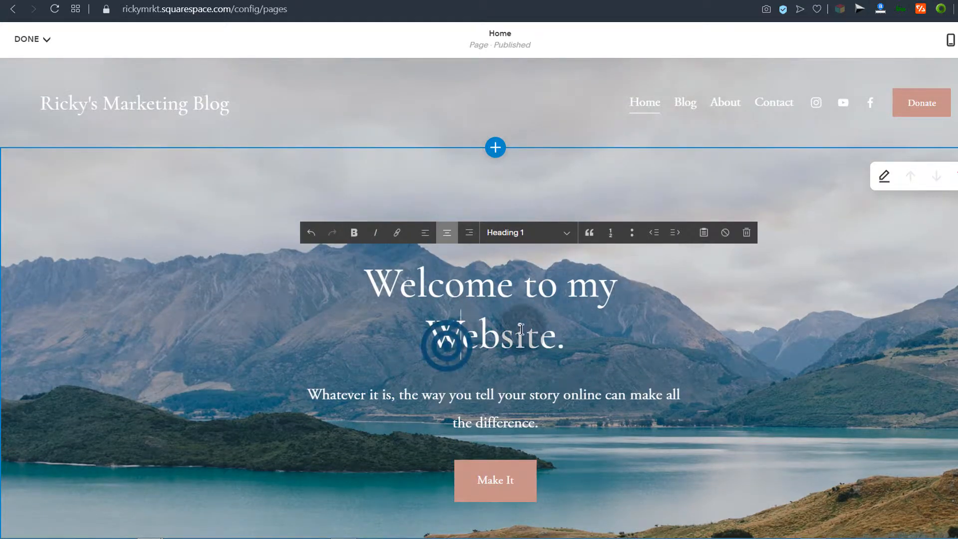
pyautogui.moveTo(364, 271); pyautogui.dragTo(541, 325)
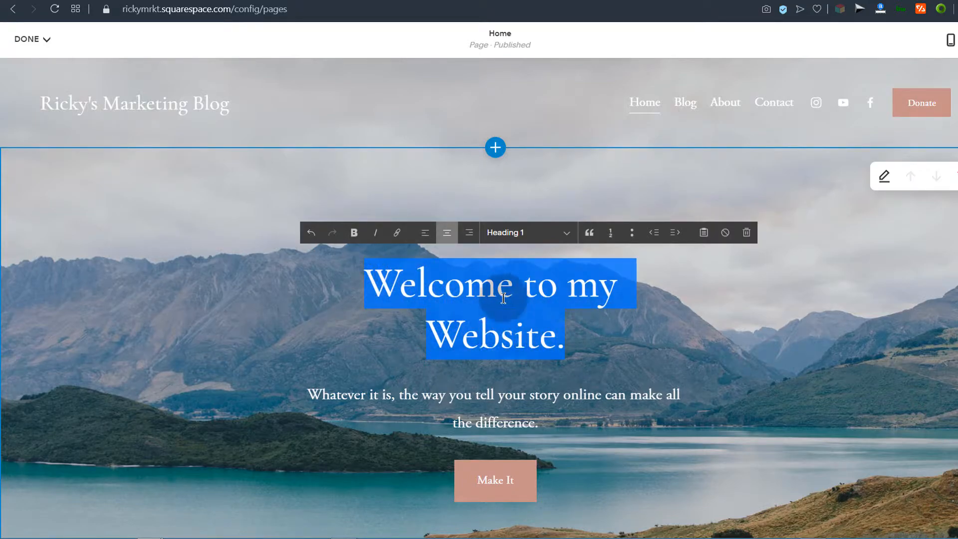
pyautogui.click(443, 292)
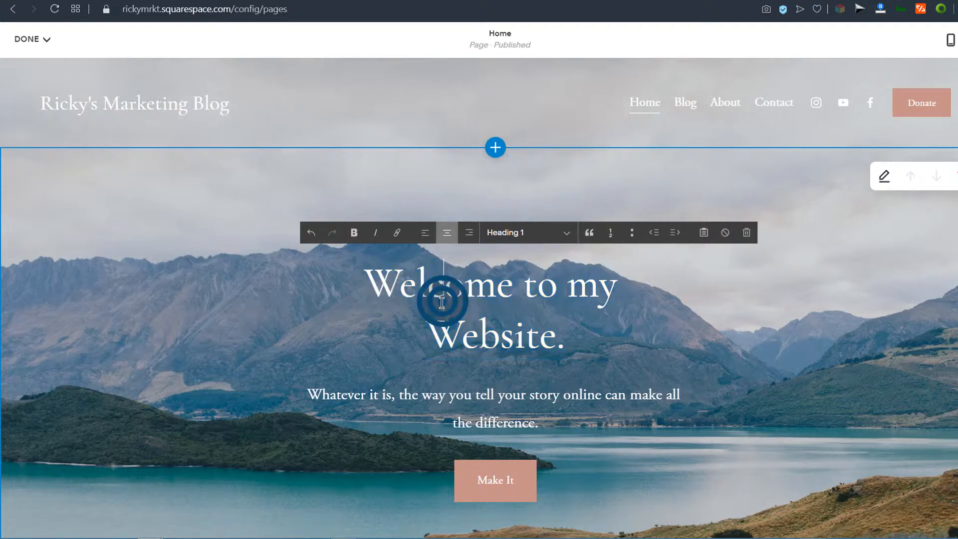
pyautogui.scroll(-5, 487, 337)
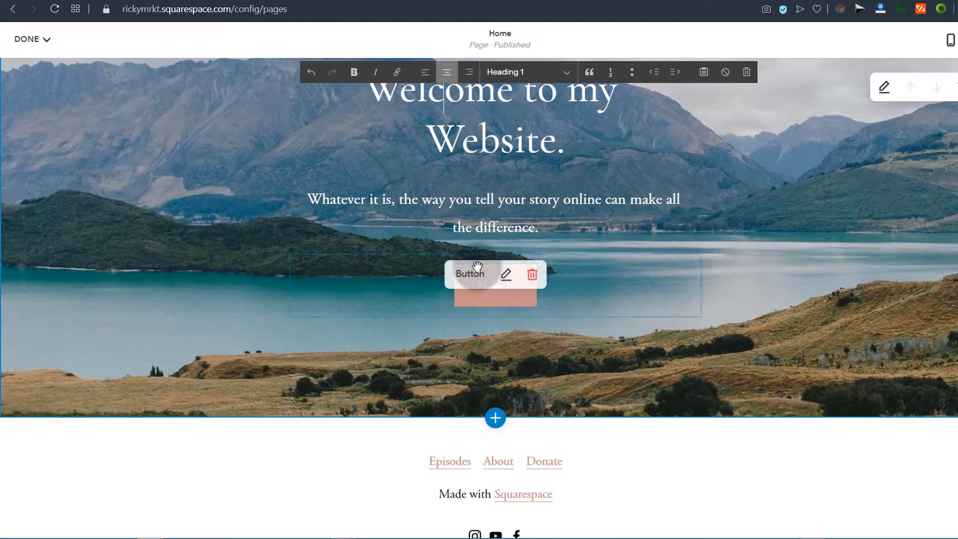
pyautogui.scroll(5, 499, 300)
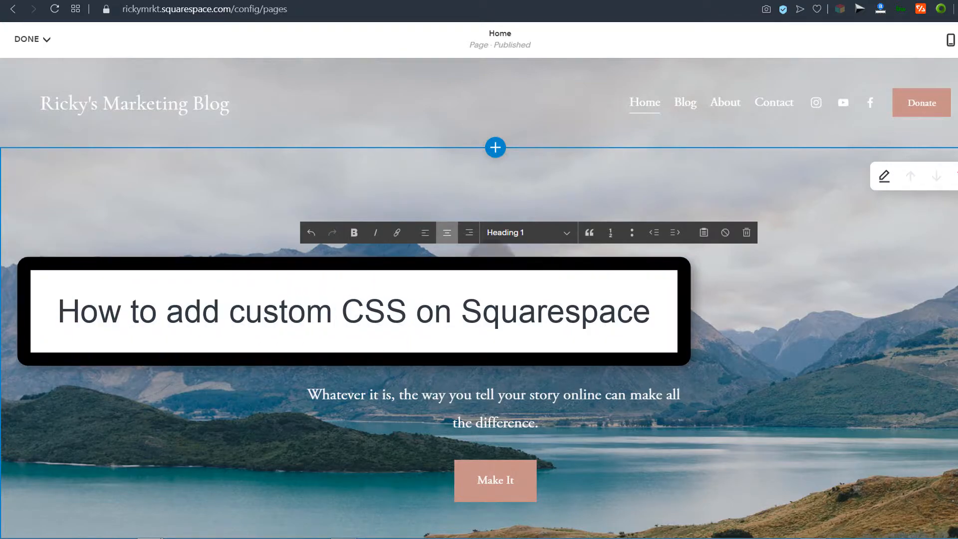
# - Replace the paragraph text under the section heading with "Welcome to my Marketing blog. I share tips weekly.", keeping the original final period
pyautogui.moveTo(306, 395); pyautogui.dragTo(527, 422)
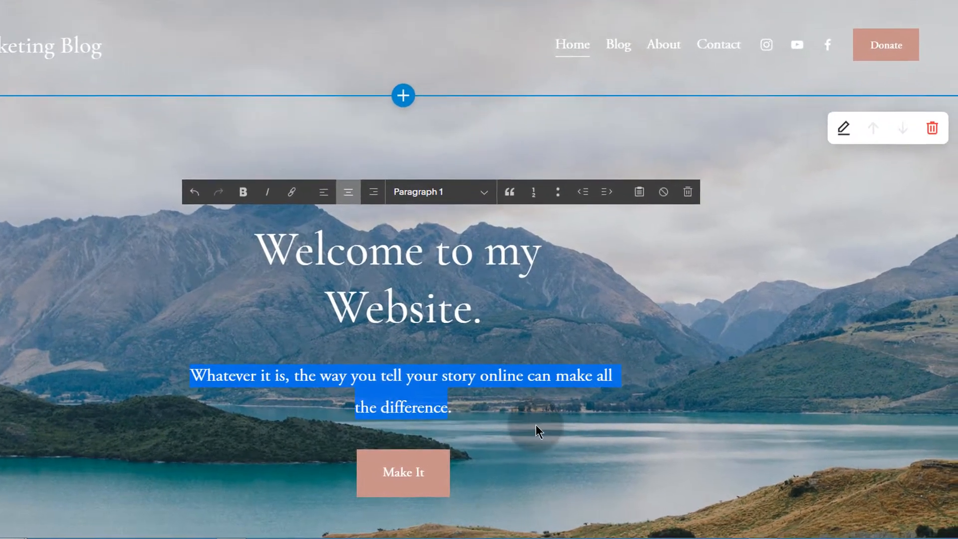
pyautogui.write('Welcome to my Marketing blog. I share tips ')
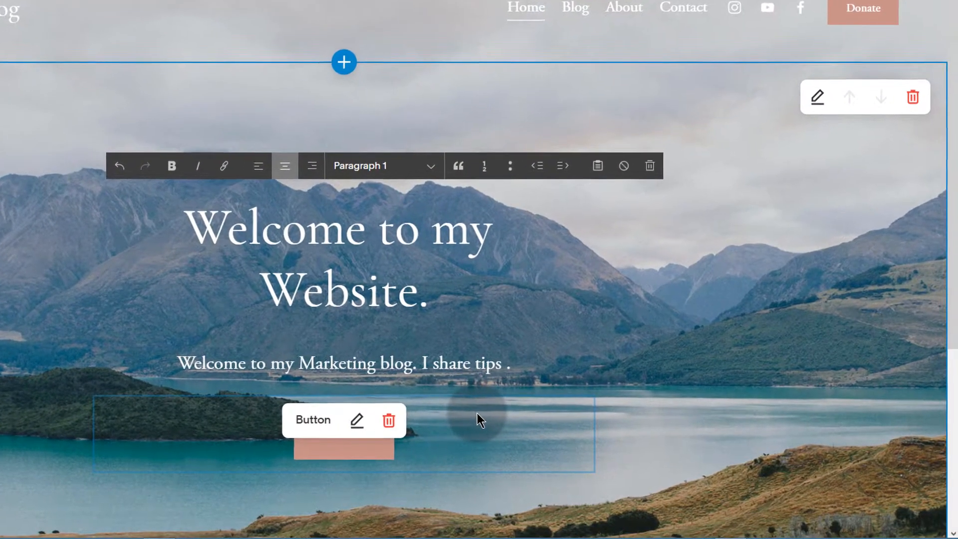
pyautogui.write('weekly.')
# - Edit the "Make It" button below the paragraph and set its size to Medium
pyautogui.click(358, 421)
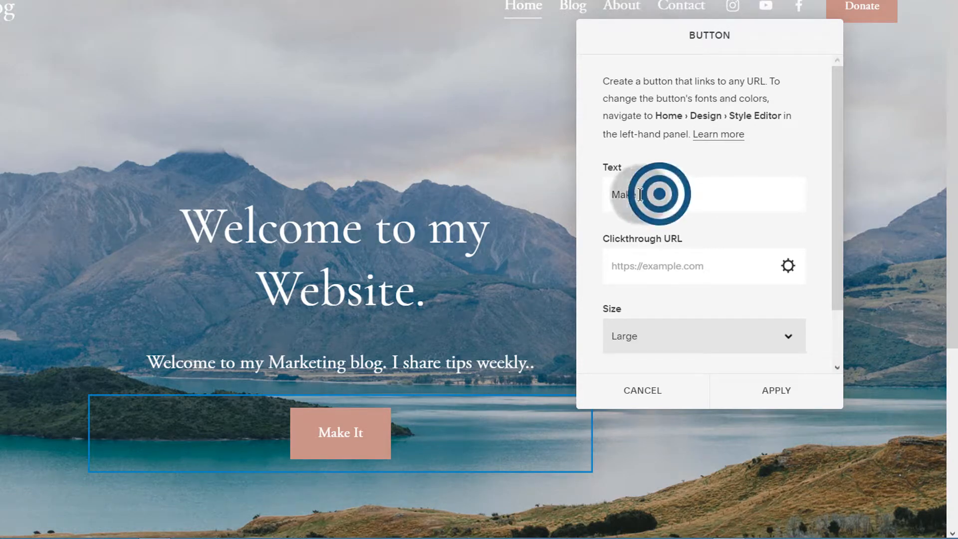
pyautogui.moveTo(641, 195); pyautogui.dragTo(602, 190)
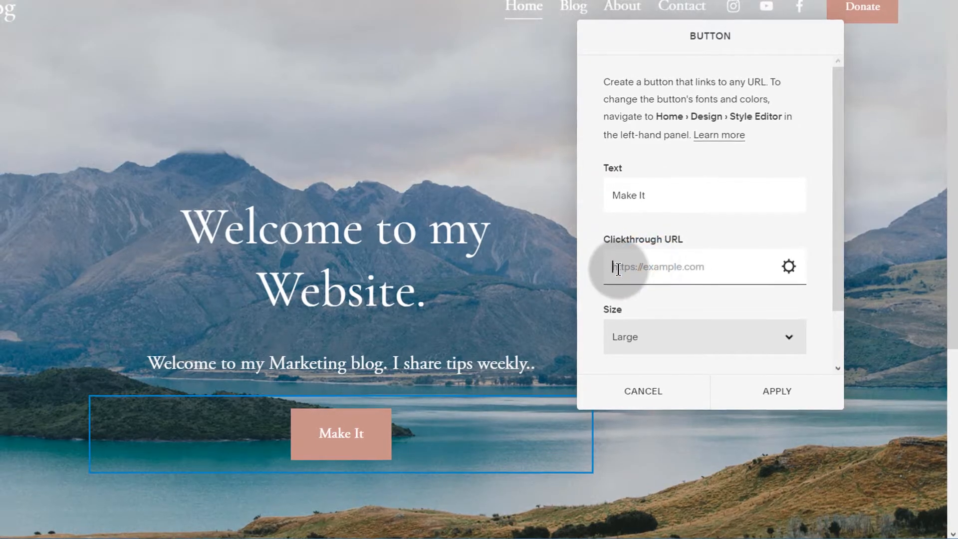
pyautogui.scroll(-1, 669, 298)
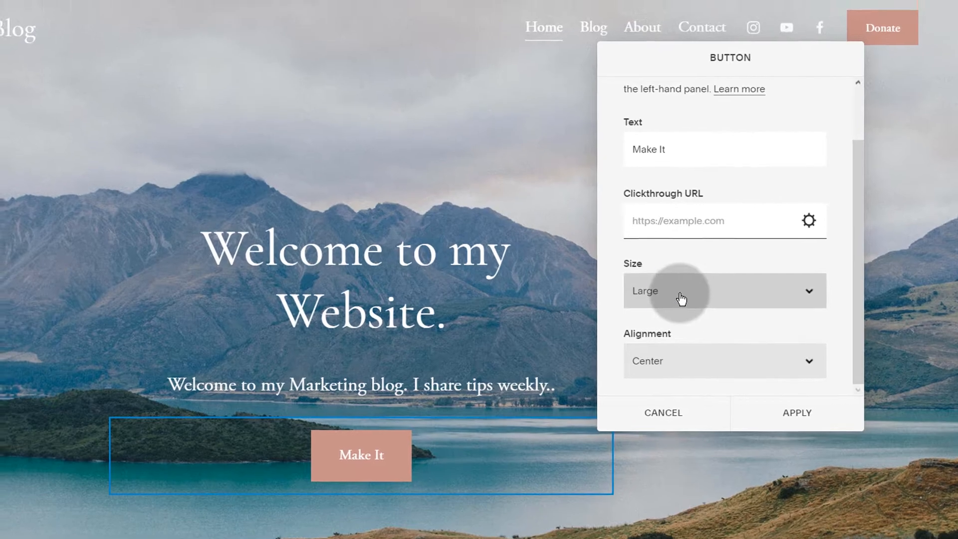
pyautogui.click(666, 278)
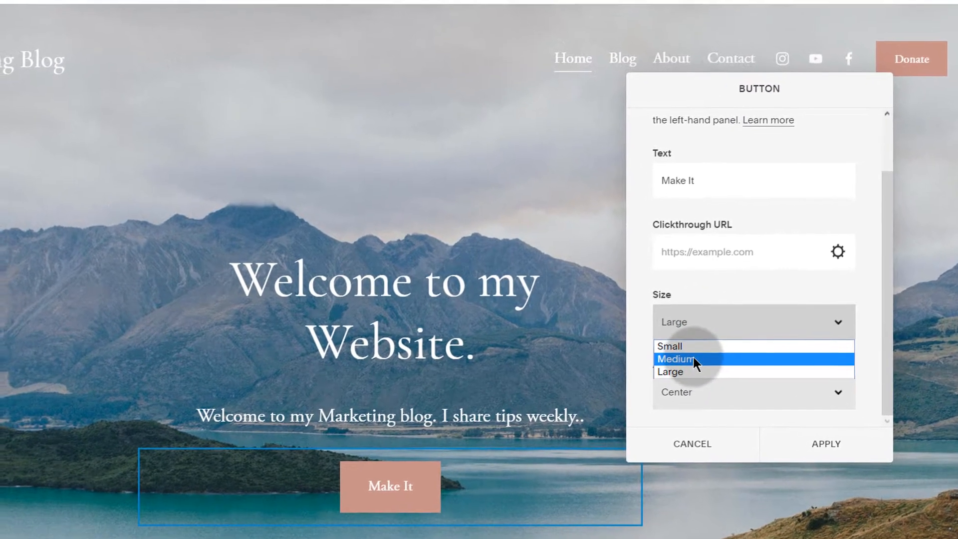
pyautogui.click(682, 346)
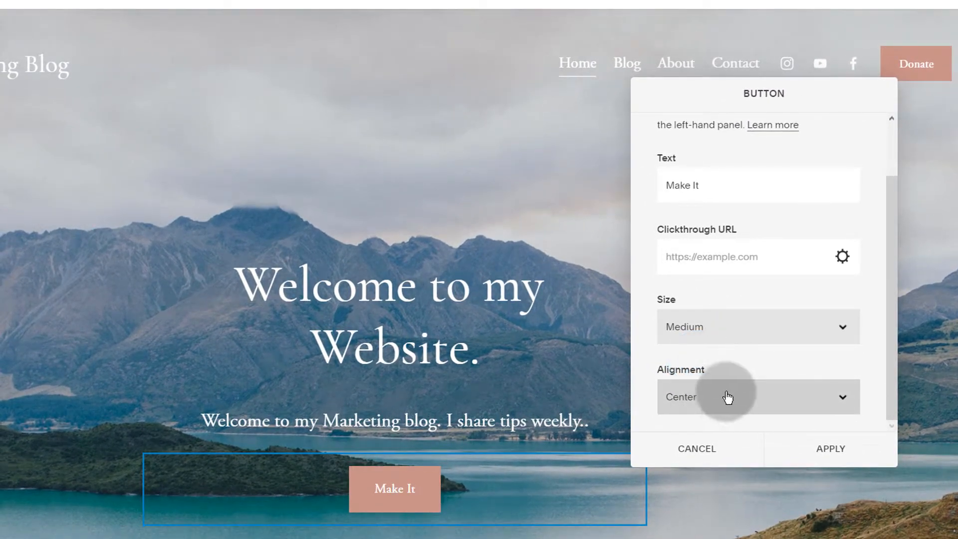
pyautogui.click(843, 257)
pyautogui.click(84, 157)
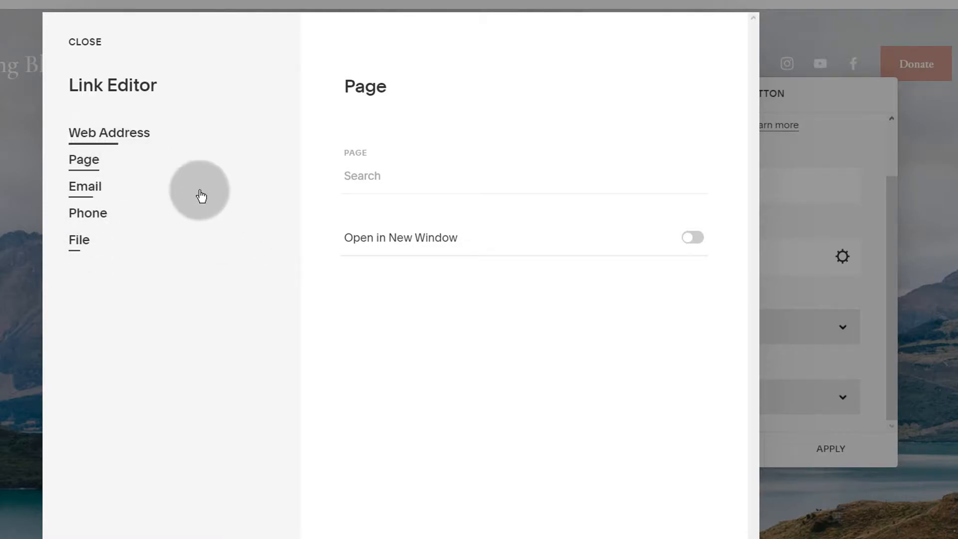
pyautogui.click(435, 236)
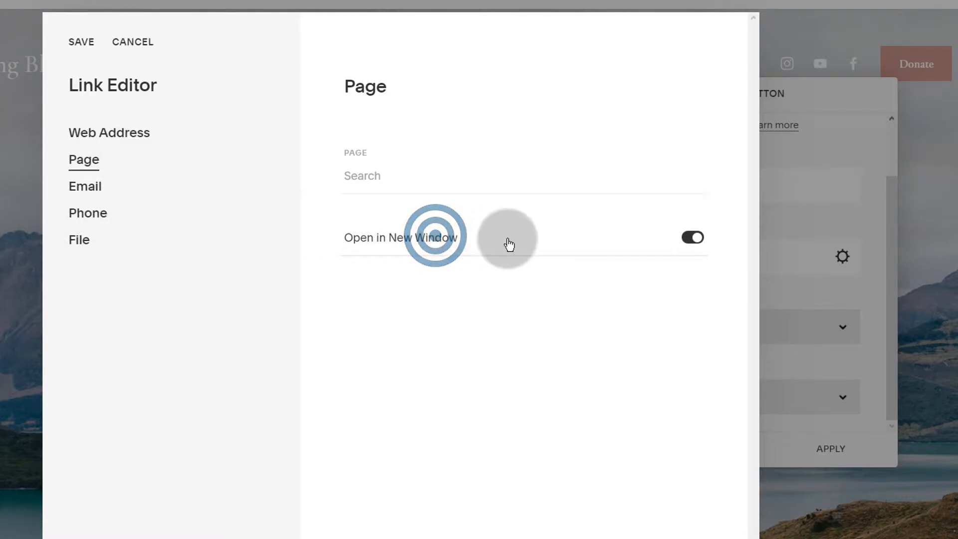
pyautogui.click(407, 238)
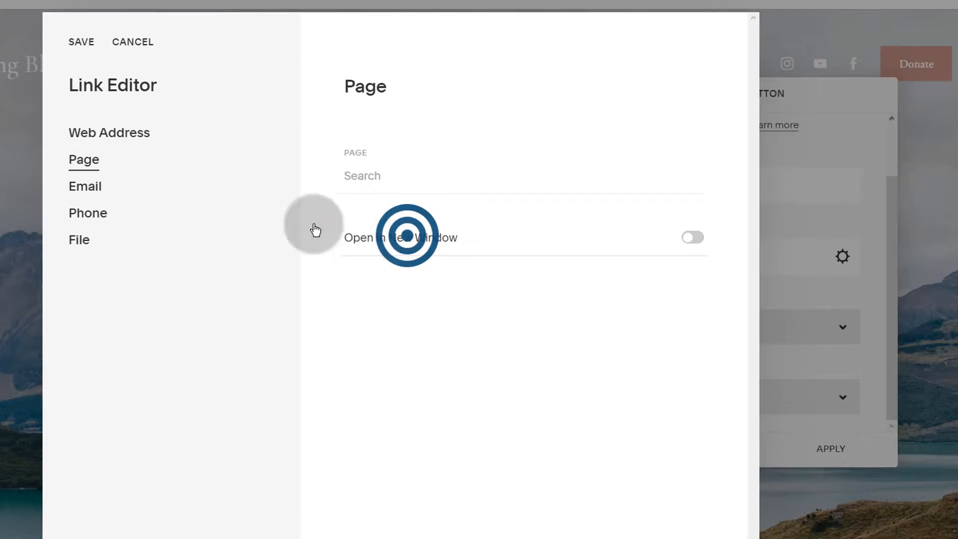
pyautogui.click(142, 43)
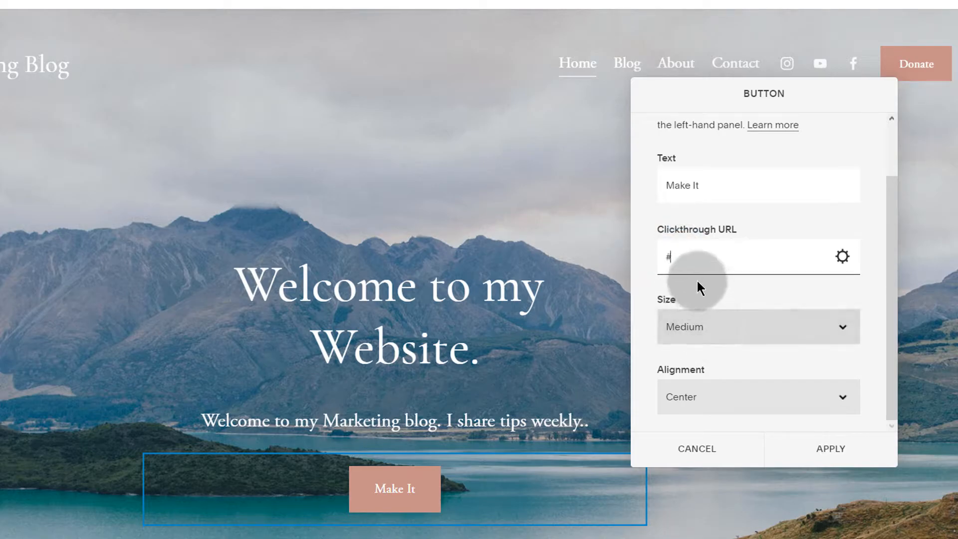
# - Set the button's clickthrough URL to # and its text to "Learn More About Me", and apply the changes
pyautogui.tripleClick(719, 186)
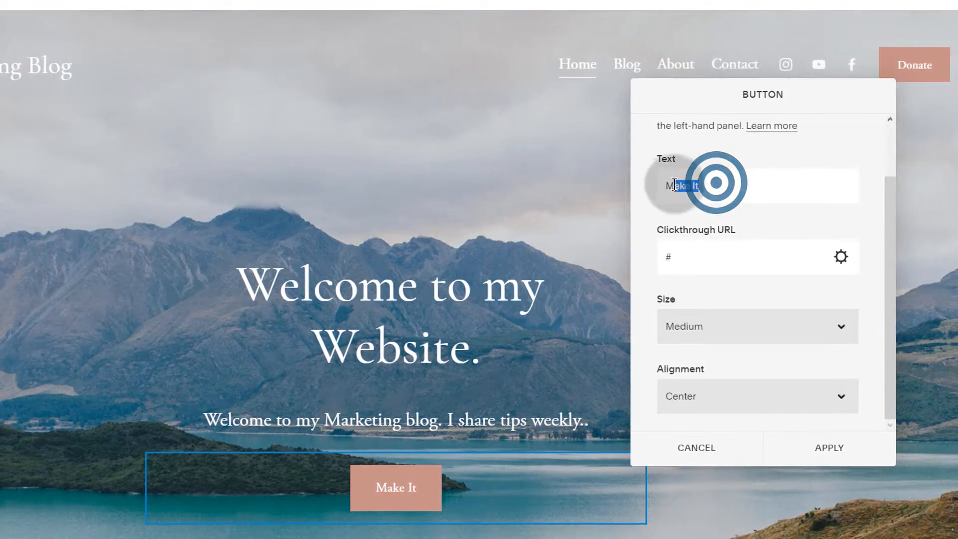
pyautogui.write('Learn')
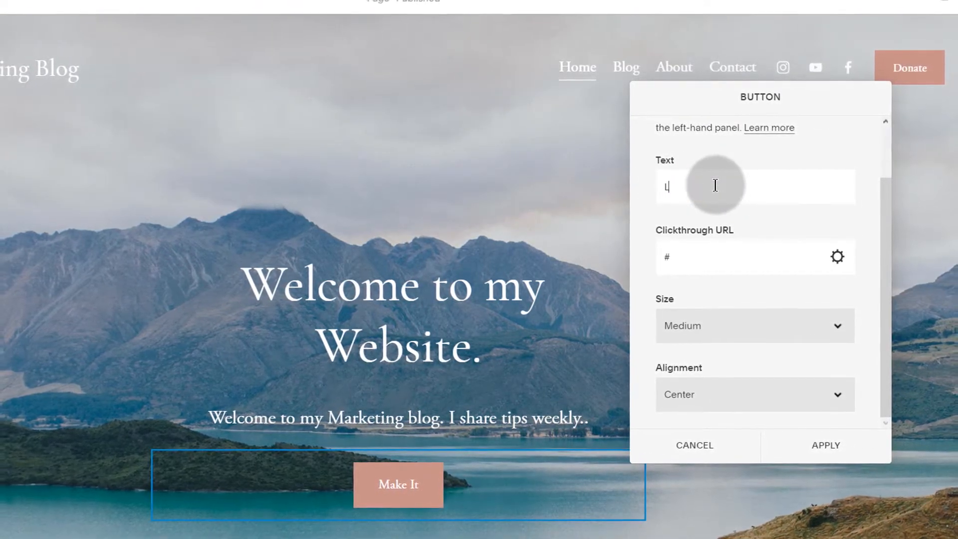
pyautogui.write(' More Abou')
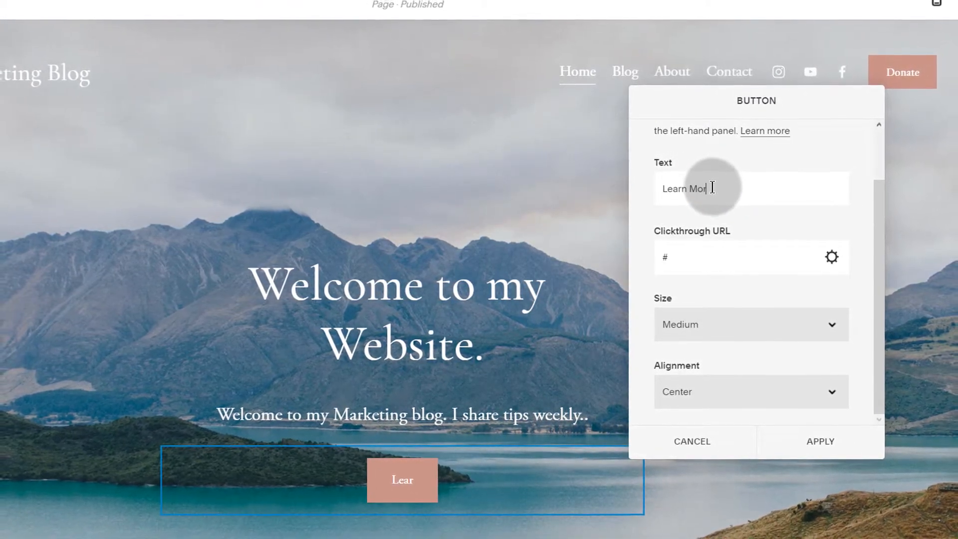
pyautogui.write('t Me')
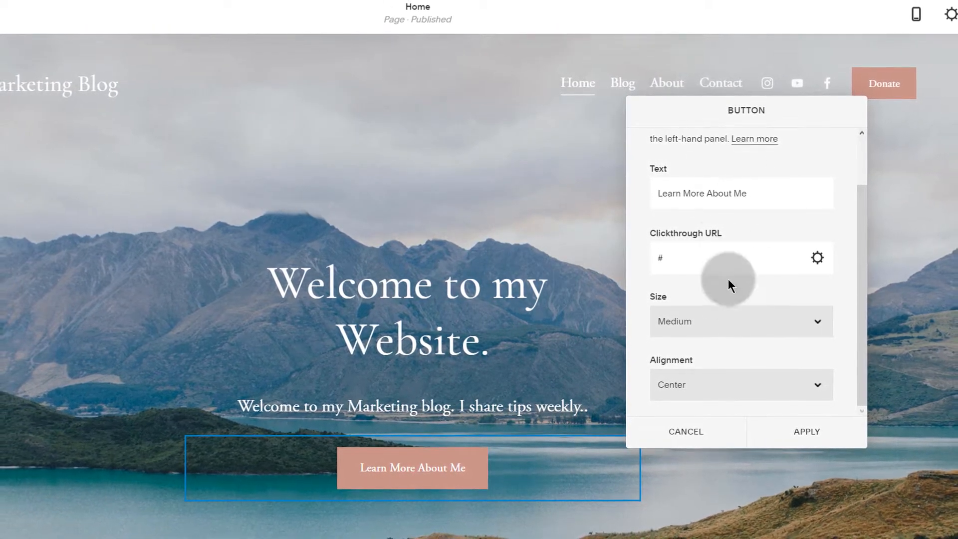
pyautogui.click(811, 436)
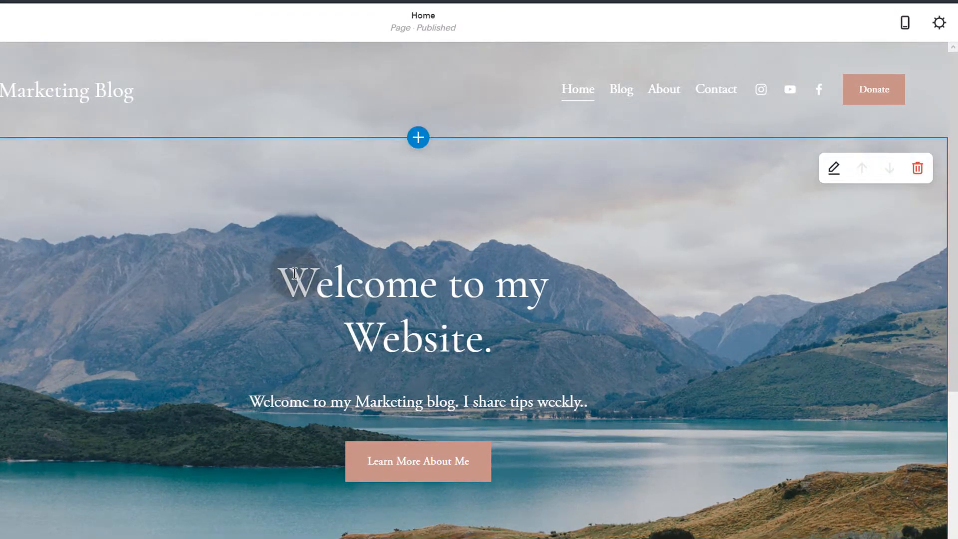
# - Edit the headline section's format and set its content width to M so the heading fits on one line
pyautogui.moveTo(281, 269); pyautogui.dragTo(493, 344)
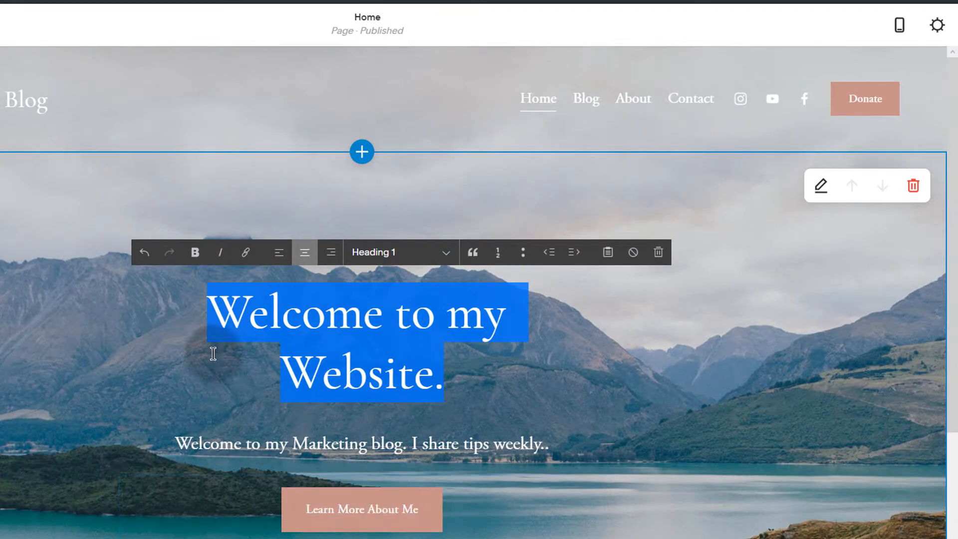
pyautogui.click(821, 185)
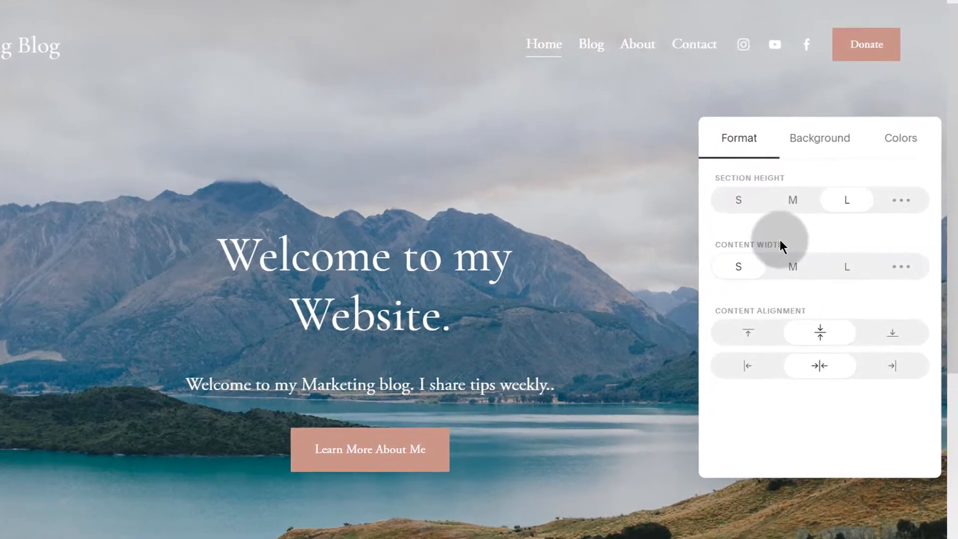
pyautogui.click(787, 260)
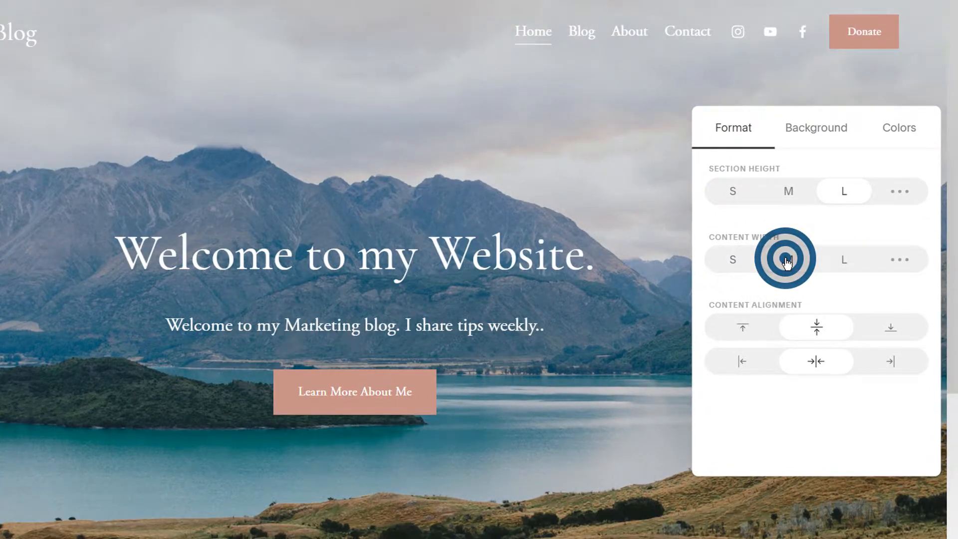
pyautogui.click(849, 260)
pyautogui.click(899, 261)
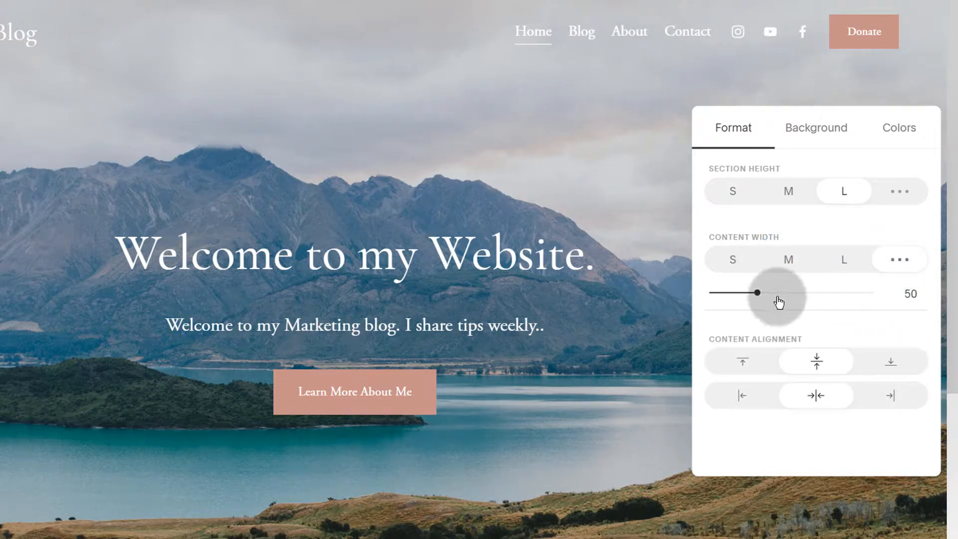
pyautogui.moveTo(759, 297)
pyautogui.mouseDown()
pyautogui.moveTo(773, 297)
pyautogui.moveTo(757, 297)
pyautogui.mouseUp()
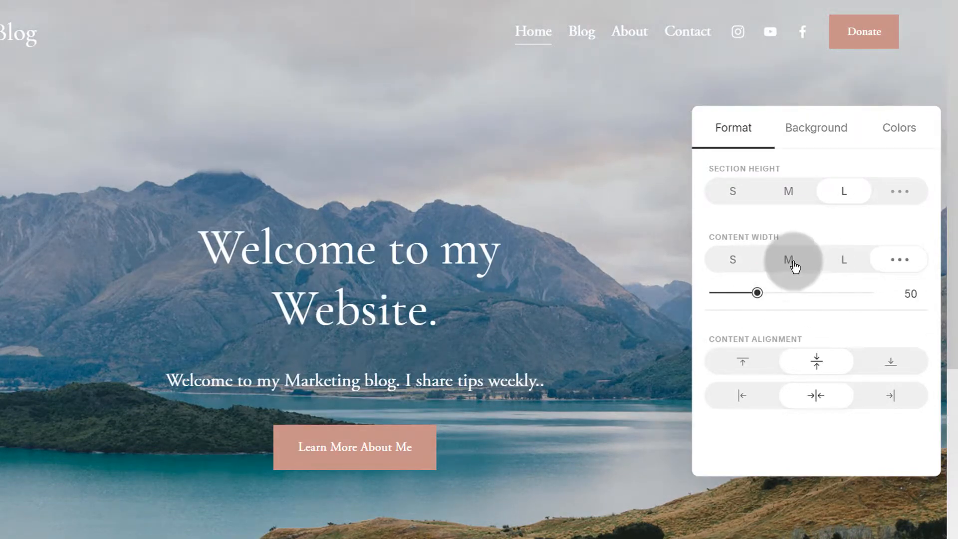
pyautogui.click(794, 262)
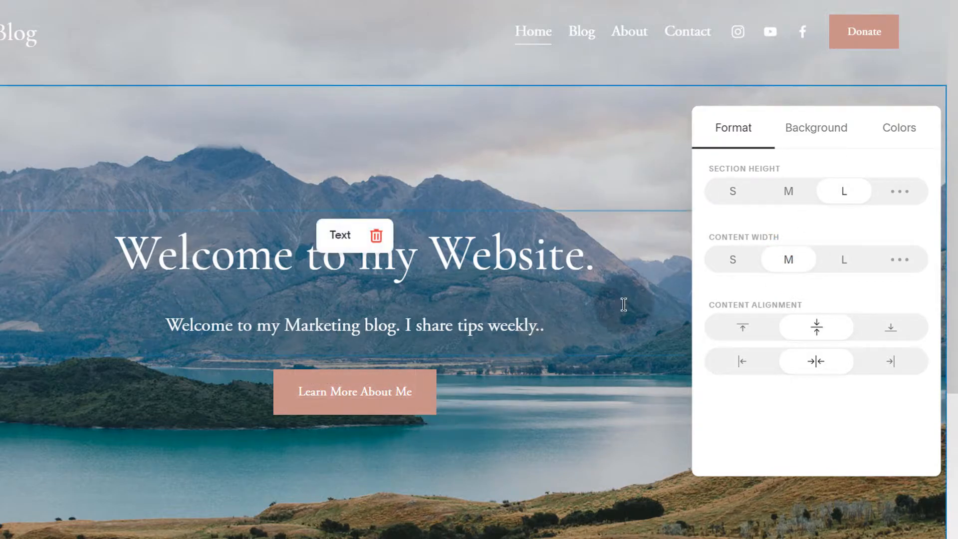
# - Replace the headline section's background image with the photo of red rock cliffs around blue water
pyautogui.click(814, 131)
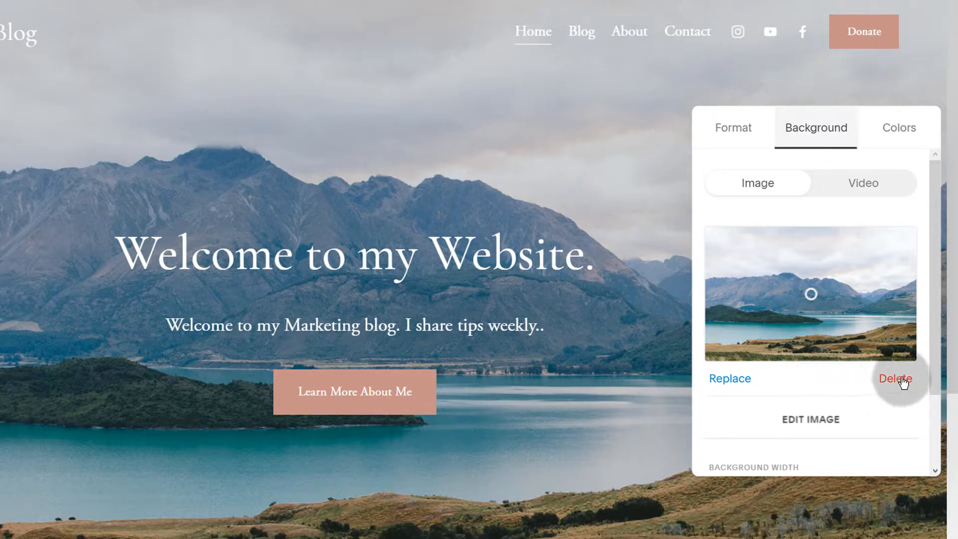
pyautogui.click(731, 379)
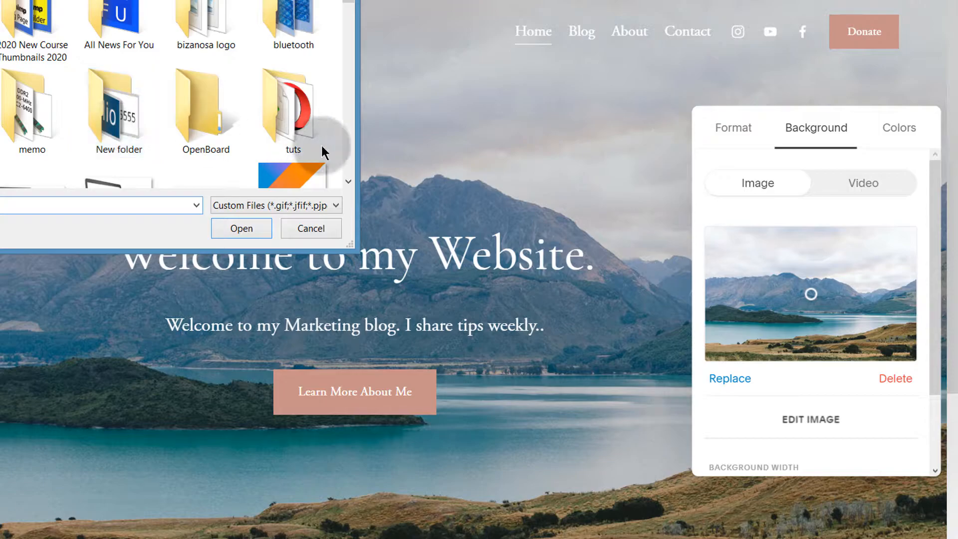
pyautogui.moveTo(349, 3); pyautogui.dragTo(367, 64)
pyautogui.scroll(-2, 316, 115)
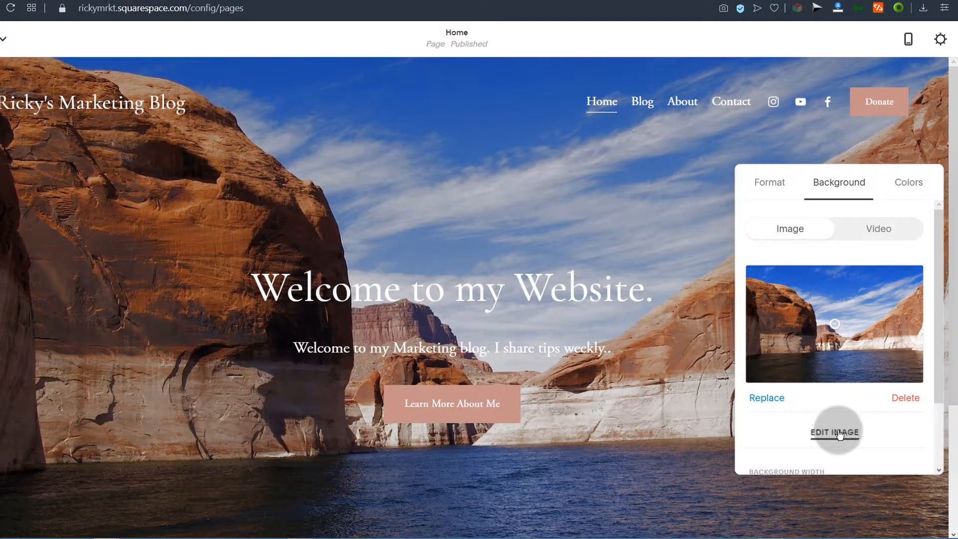
# - Try a video background for the headline section and return to the image background
pyautogui.click(879, 232)
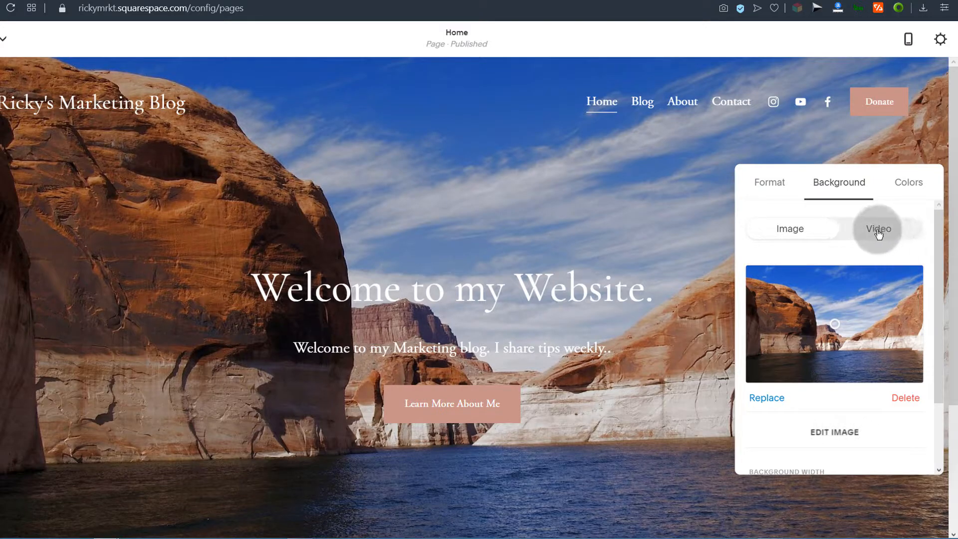
pyautogui.click(877, 231)
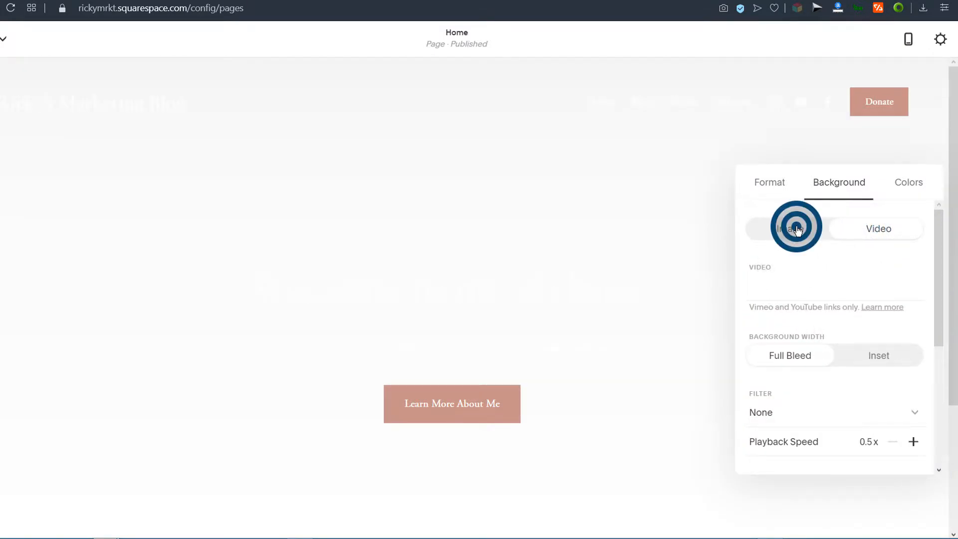
pyautogui.click(796, 230)
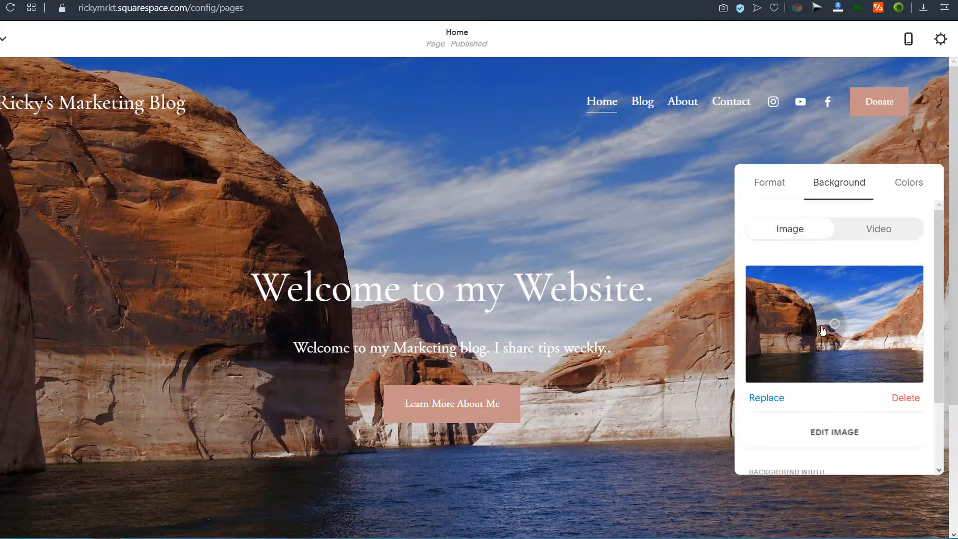
# - Review the color themes available for the headline section and close the section editor
pyautogui.click(908, 192)
pyautogui.scroll(-3, 817, 267)
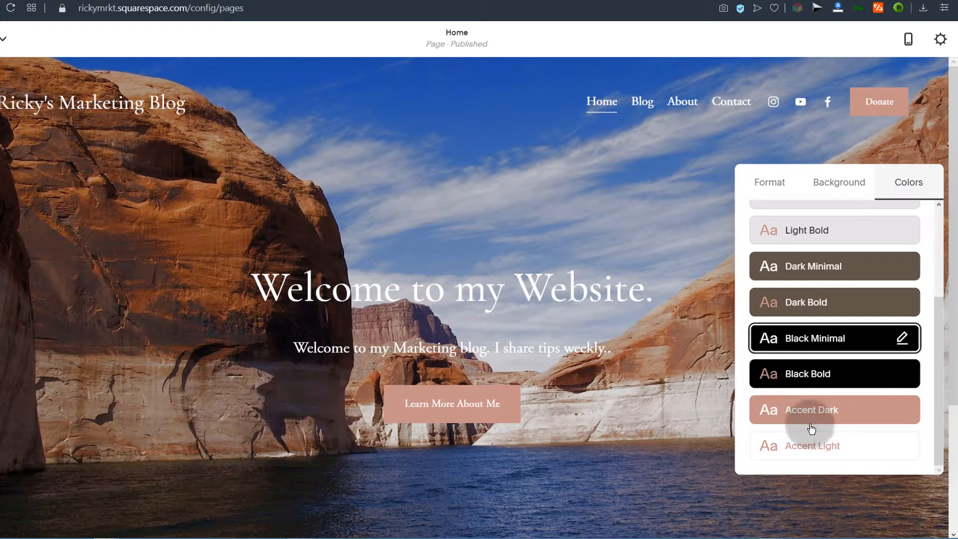
pyautogui.scroll(3, 818, 379)
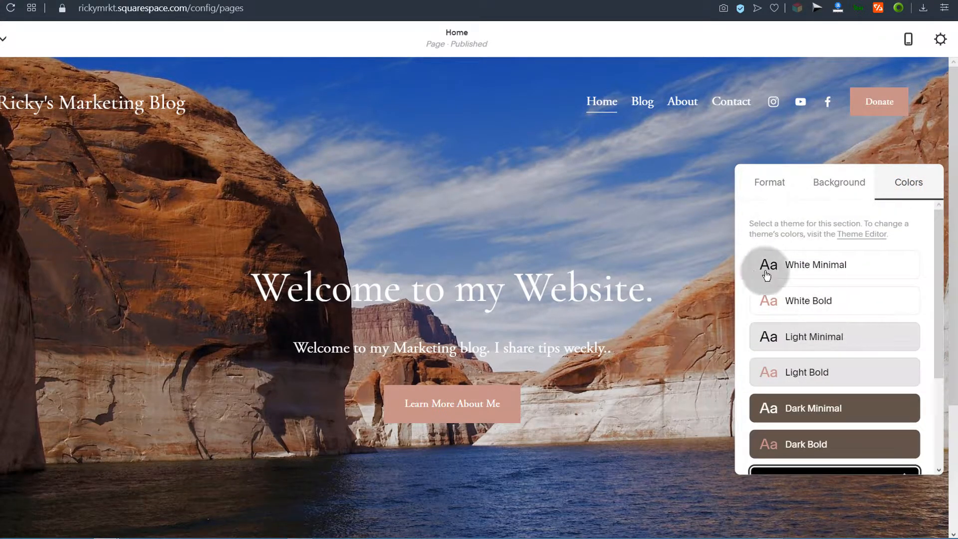
pyautogui.click(713, 166)
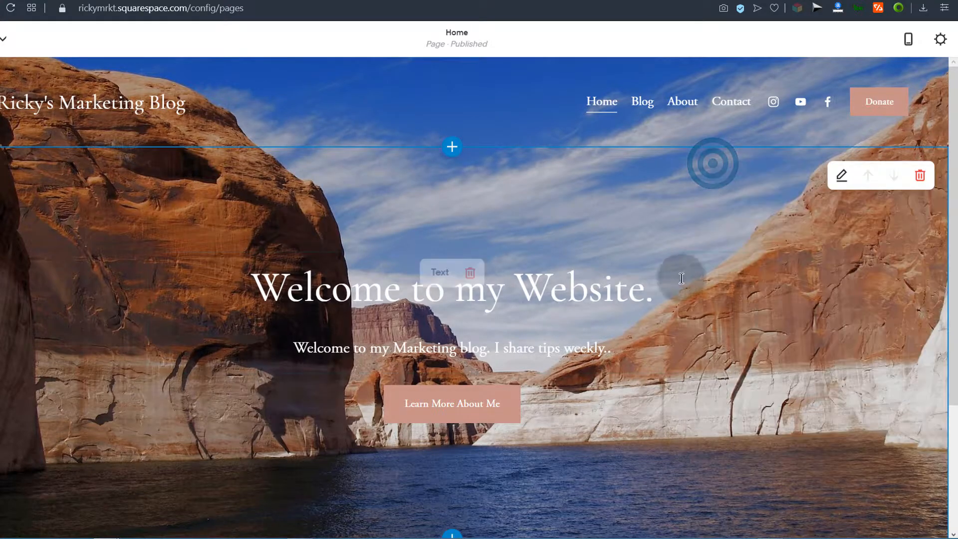
# - Add a blank section between the headline section and the footer
pyautogui.scroll(-4, 338, 353)
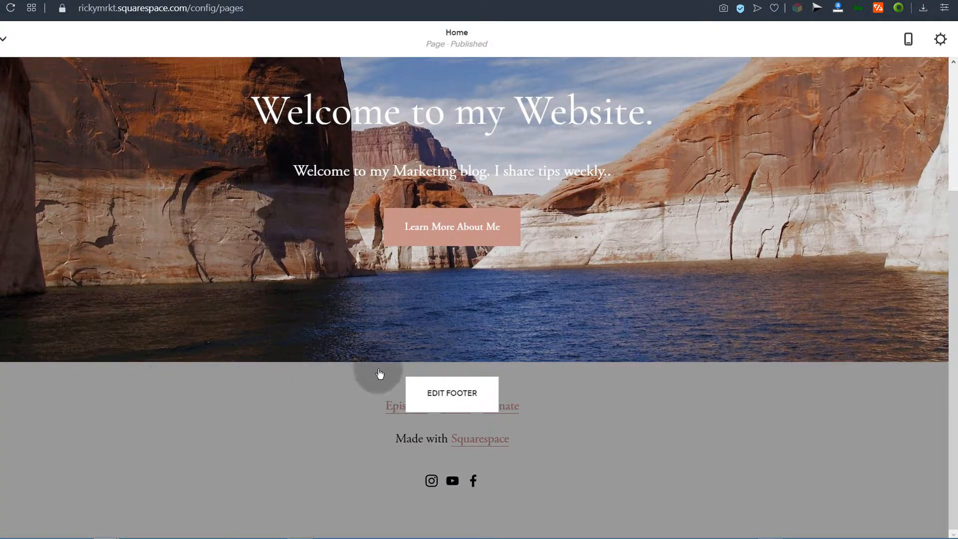
pyautogui.moveTo(450, 361)
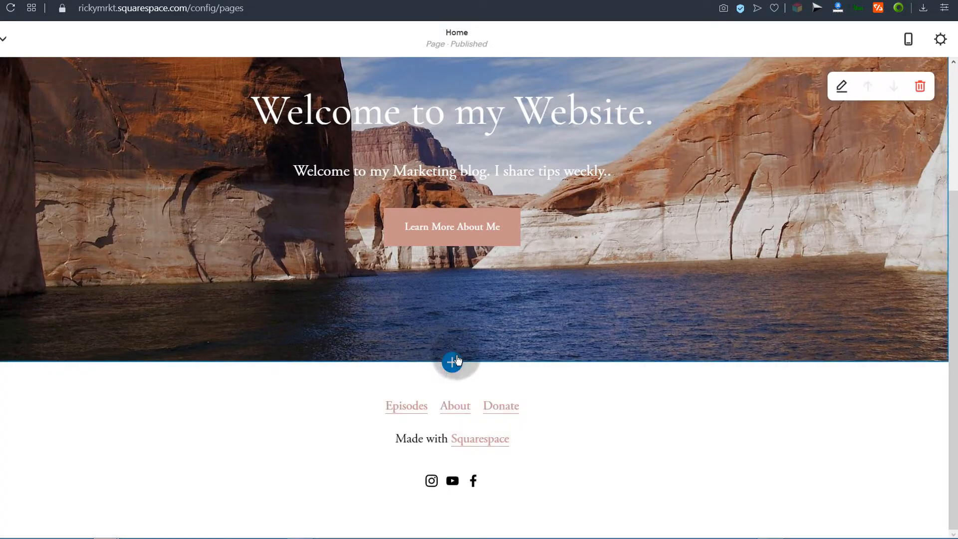
pyautogui.click(450, 365)
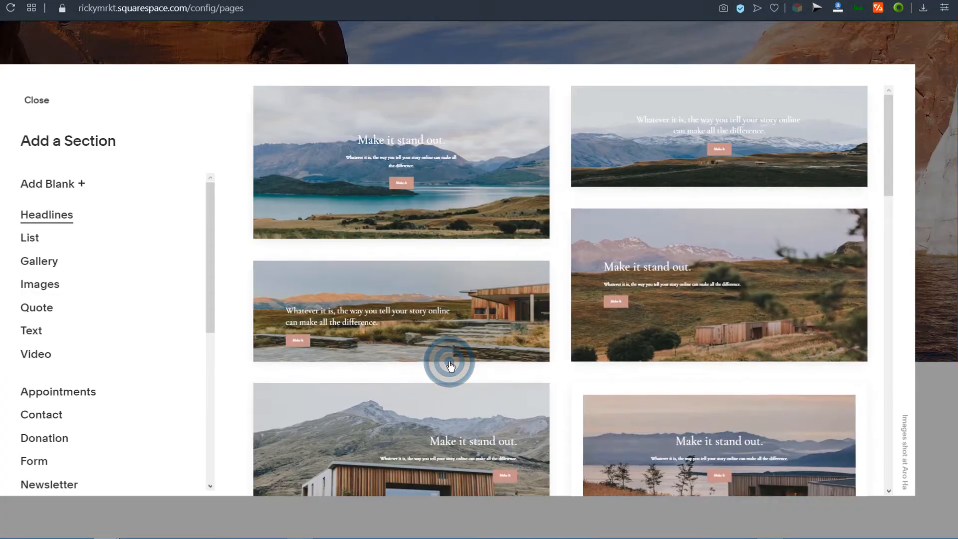
pyautogui.click(52, 191)
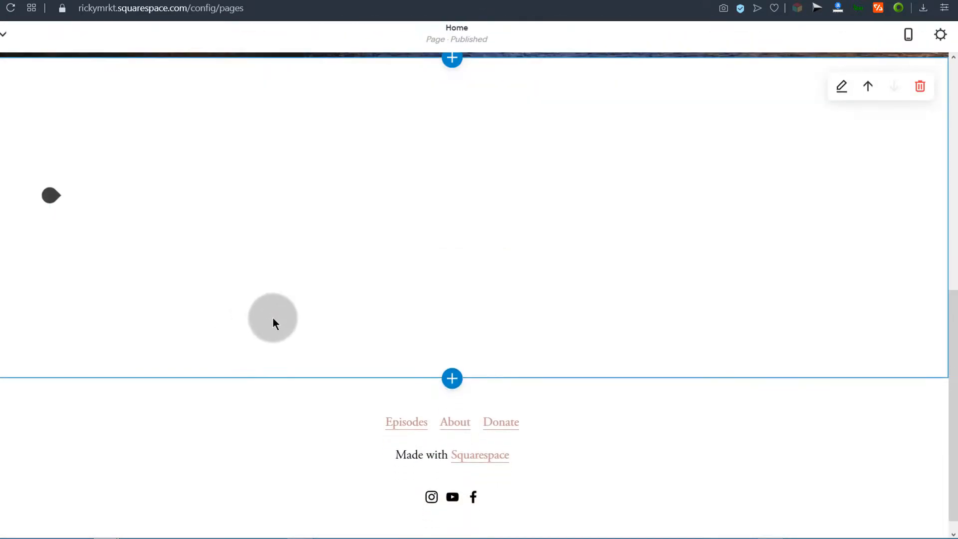
# - Add a video block to the blank section below the headline section
pyautogui.scroll(3, 289, 298)
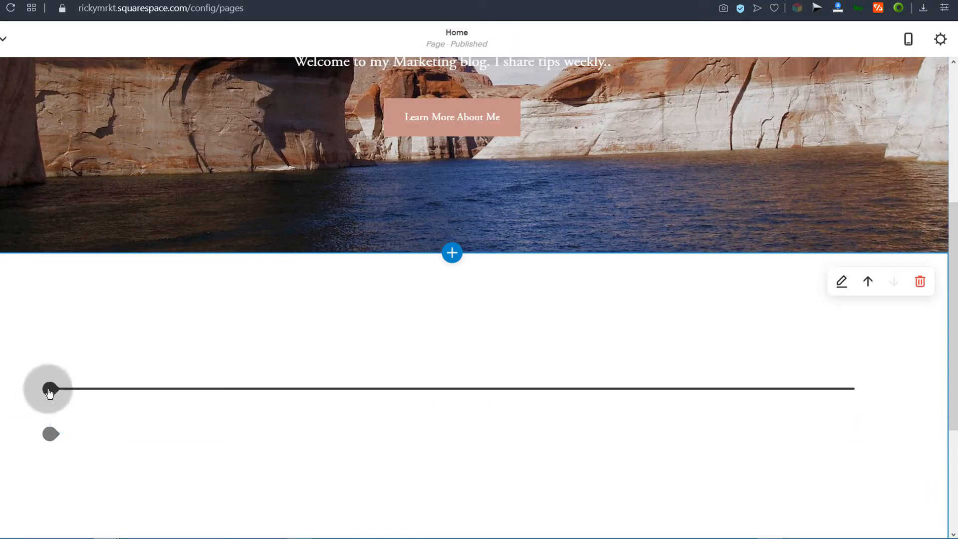
pyautogui.click(50, 391)
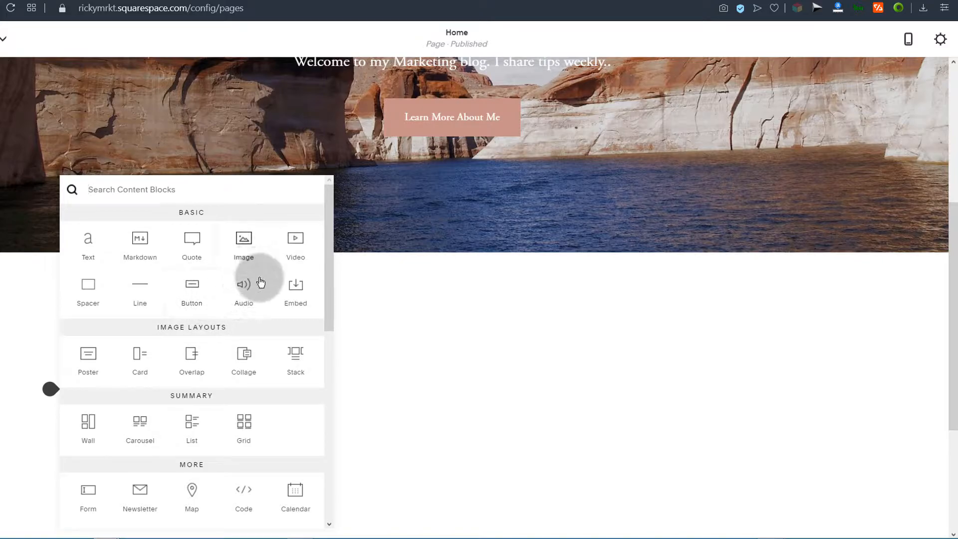
pyautogui.click(295, 238)
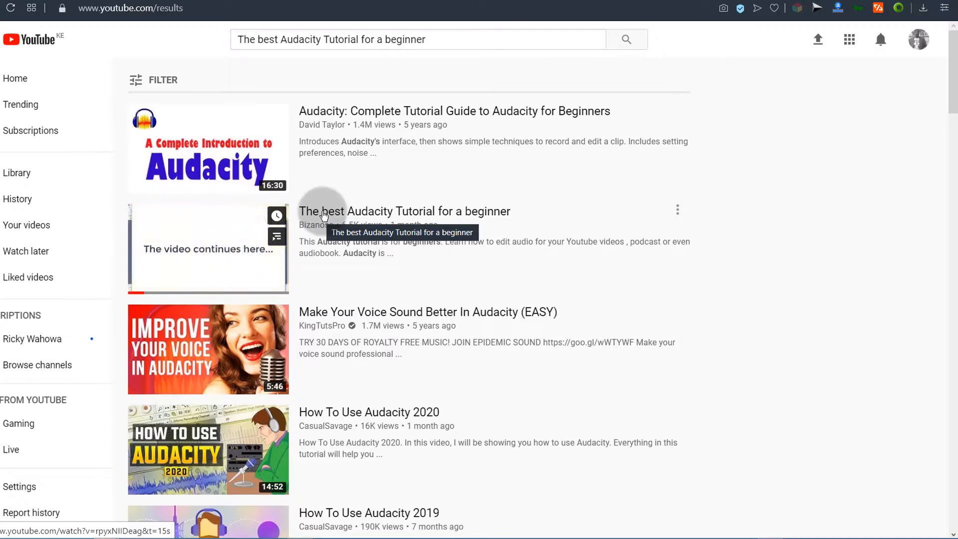
# - Open the YouTube video "The best Audacity Tutorial for a beginner", pause it and get its share link
pyautogui.click(322, 217)
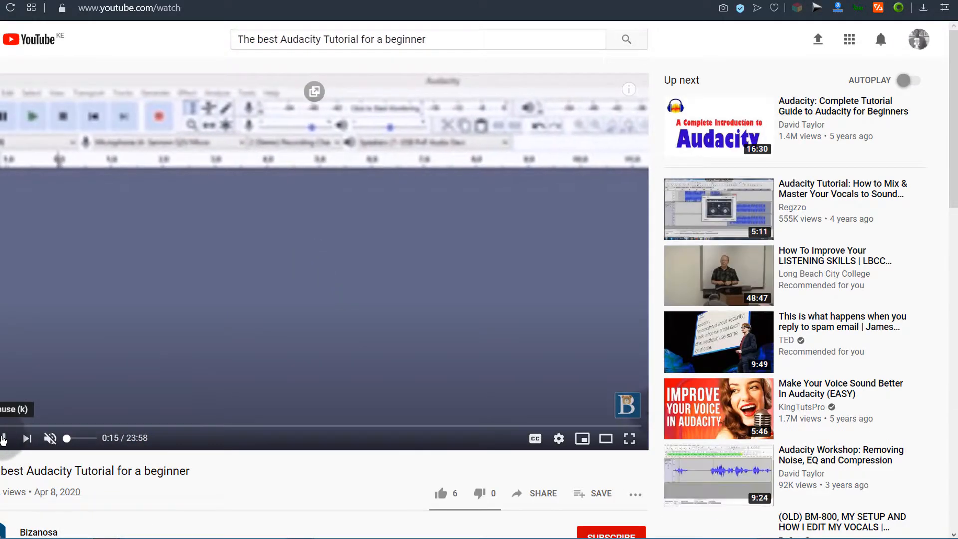
pyautogui.click(3, 438)
pyautogui.scroll(-2, 355, 434)
pyautogui.scroll(-1, 356, 434)
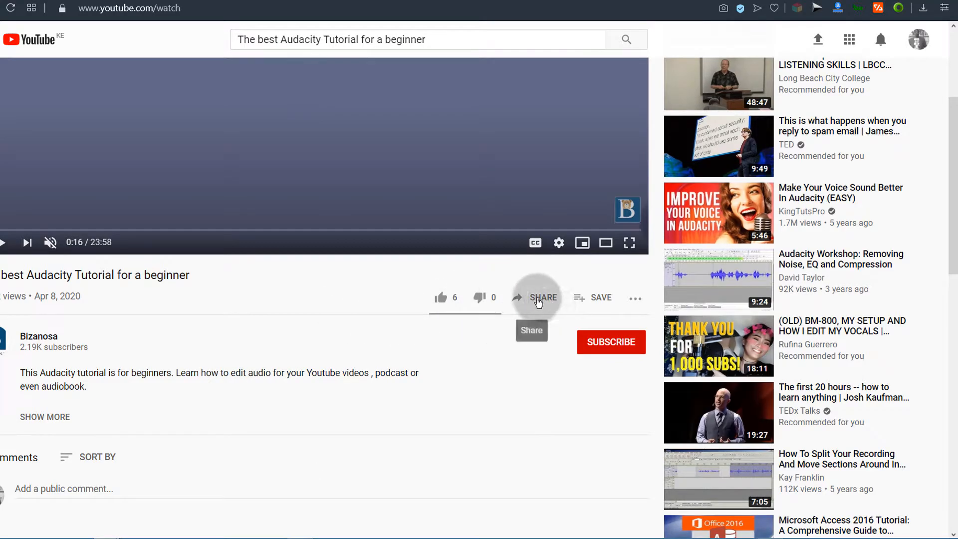
pyautogui.click(538, 302)
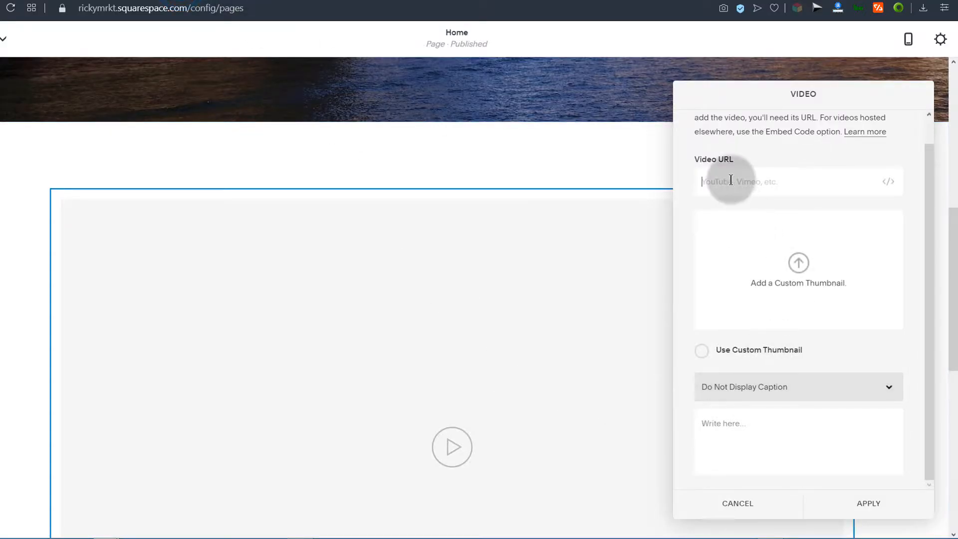
pyautogui.rightClick(731, 178)
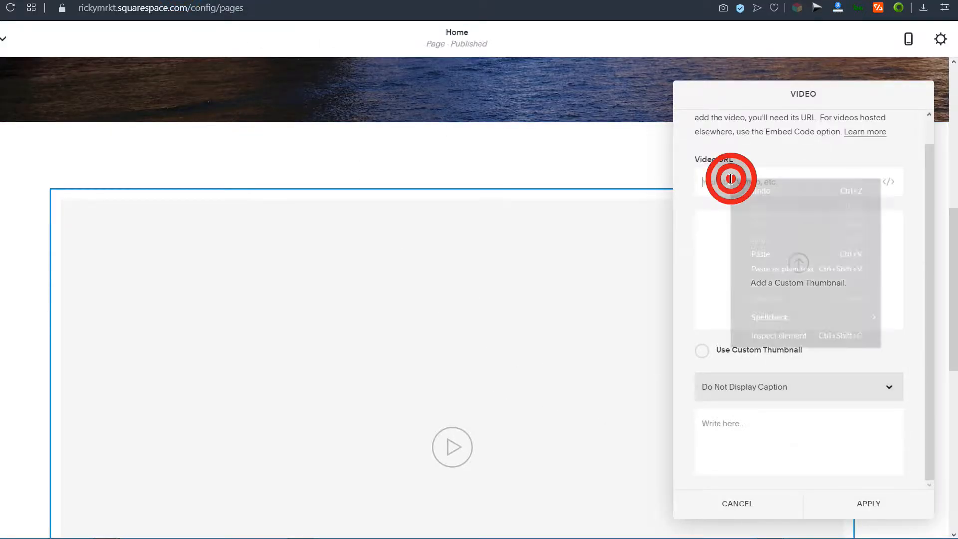
pyautogui.click(766, 254)
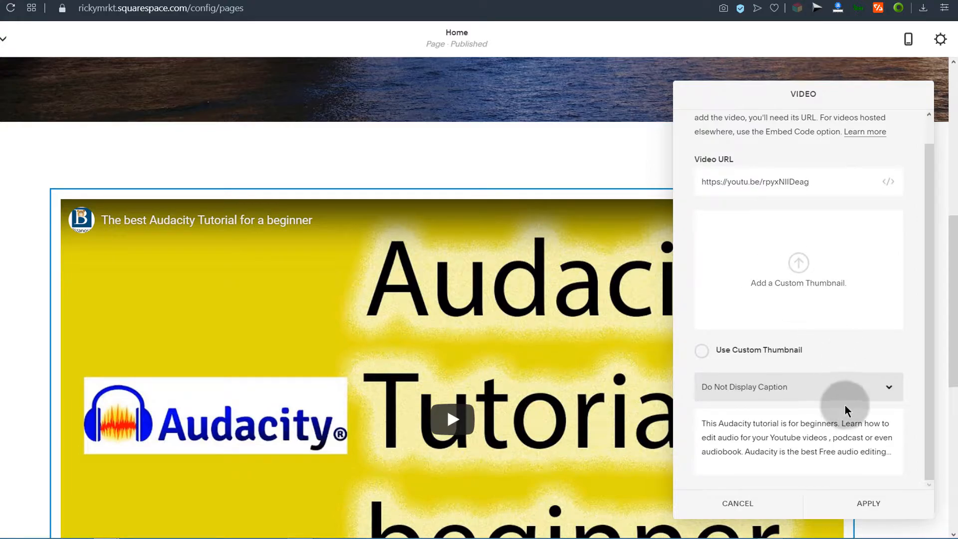
pyautogui.click(876, 500)
pyautogui.scroll(-5, 552, 359)
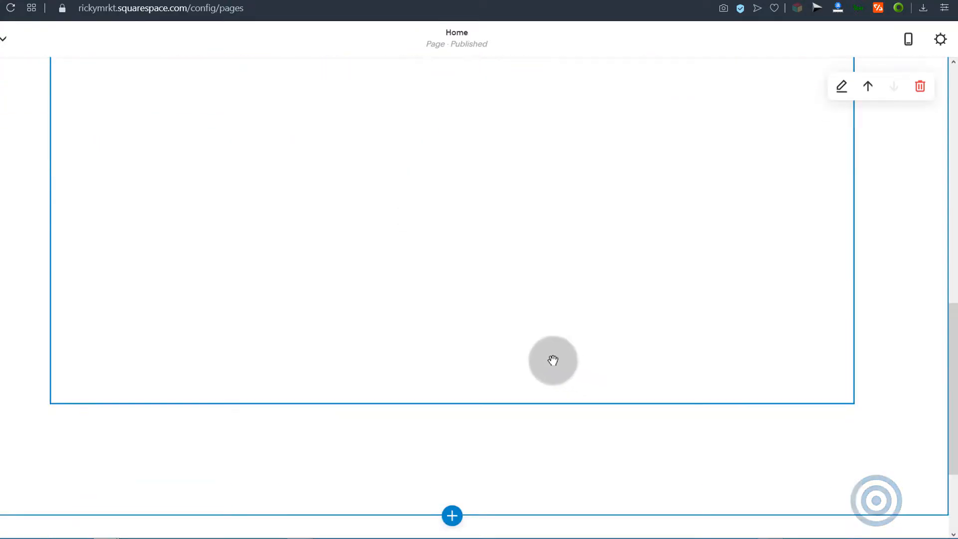
pyautogui.scroll(6, 430, 328)
pyautogui.scroll(-4, 406, 430)
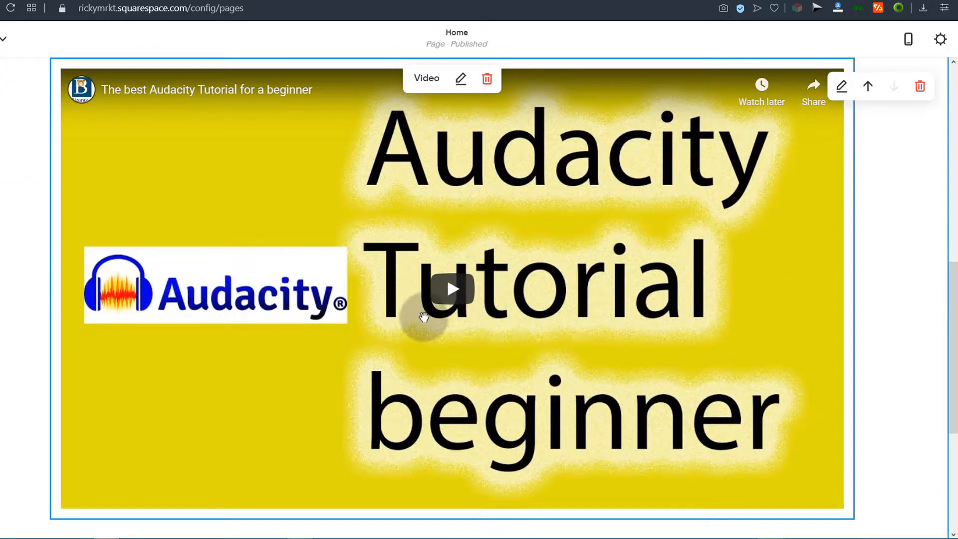
# - Add a text block above the video reading "Learn More about me in this Video:"
pyautogui.scroll(4, 399, 280)
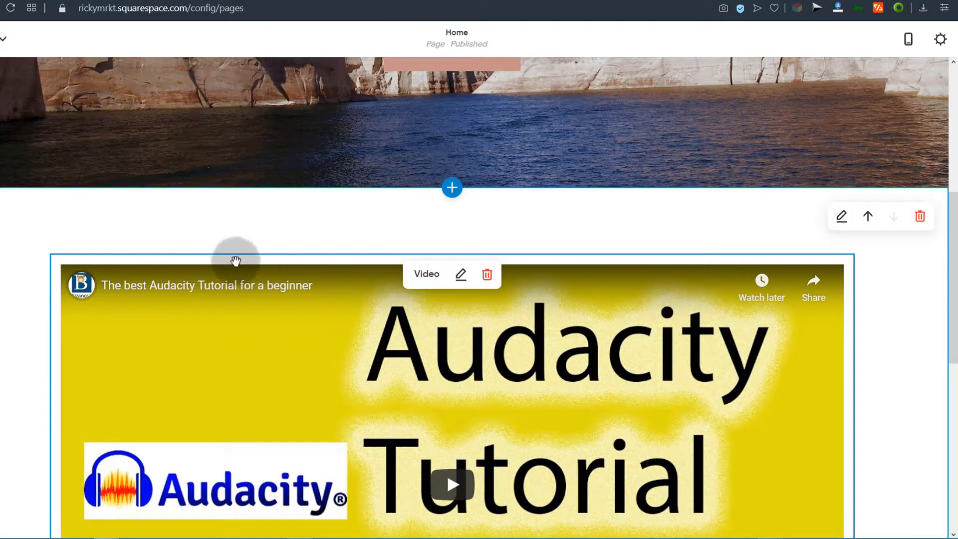
pyautogui.click(50, 253)
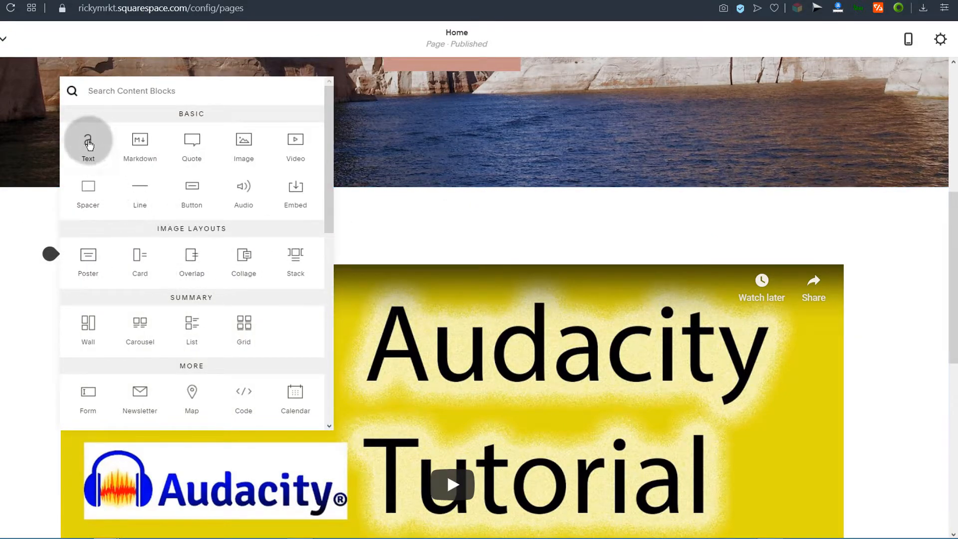
pyautogui.click(88, 141)
pyautogui.click(123, 275)
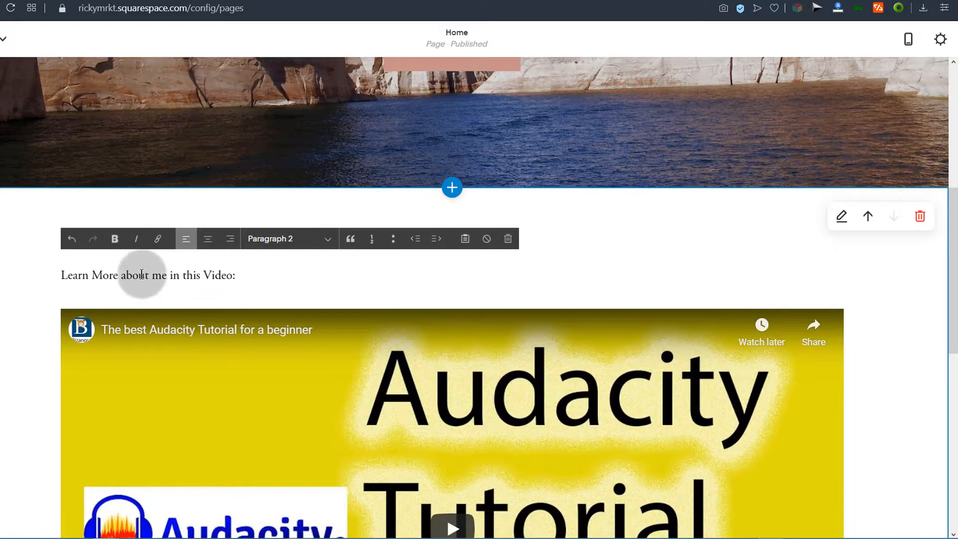
# - Format the text line above the video as Heading 2 in bold
pyautogui.click(326, 244)
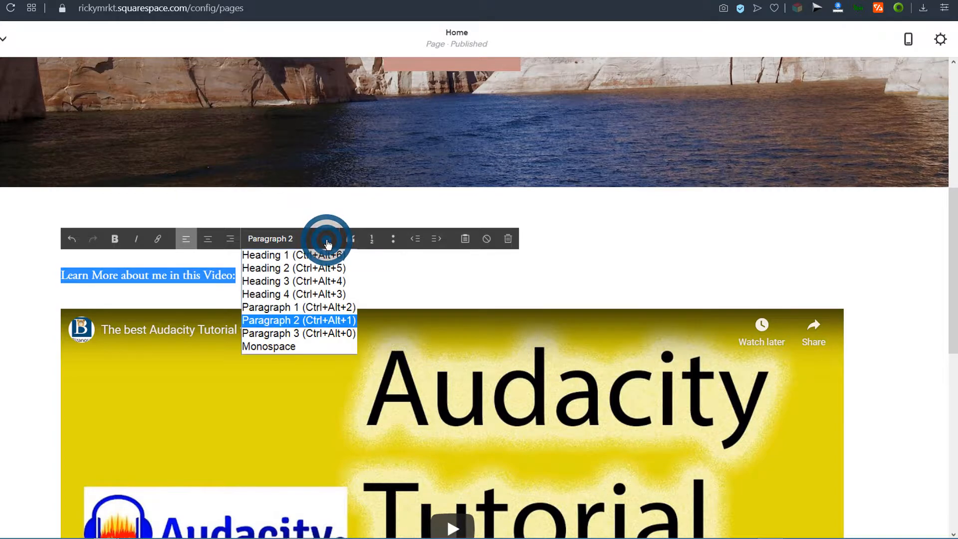
pyautogui.click(264, 270)
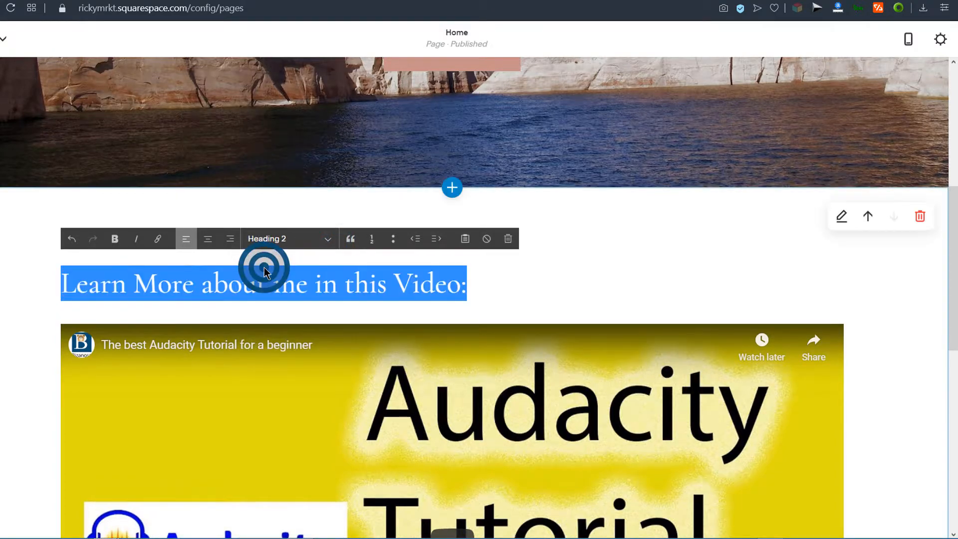
pyautogui.click(218, 286)
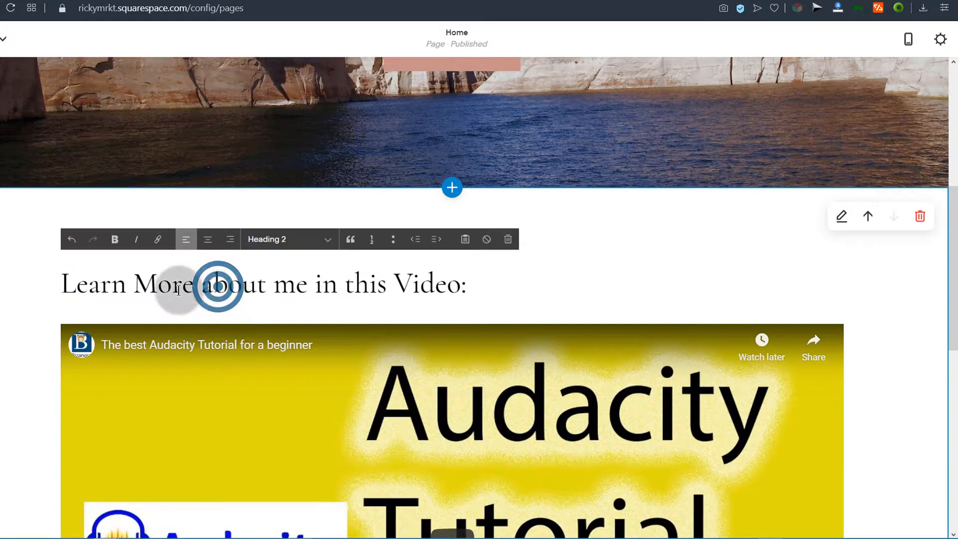
pyautogui.tripleClick(135, 284)
pyautogui.click(114, 240)
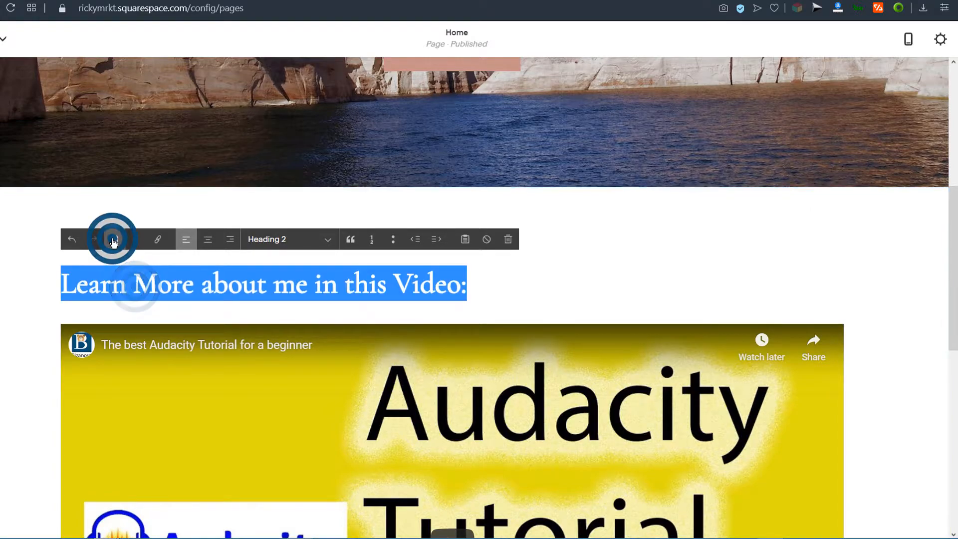
pyautogui.click(17, 328)
# - Center the "Learn More about me in this Video:" heading above the video
pyautogui.scroll(-4, 376, 305)
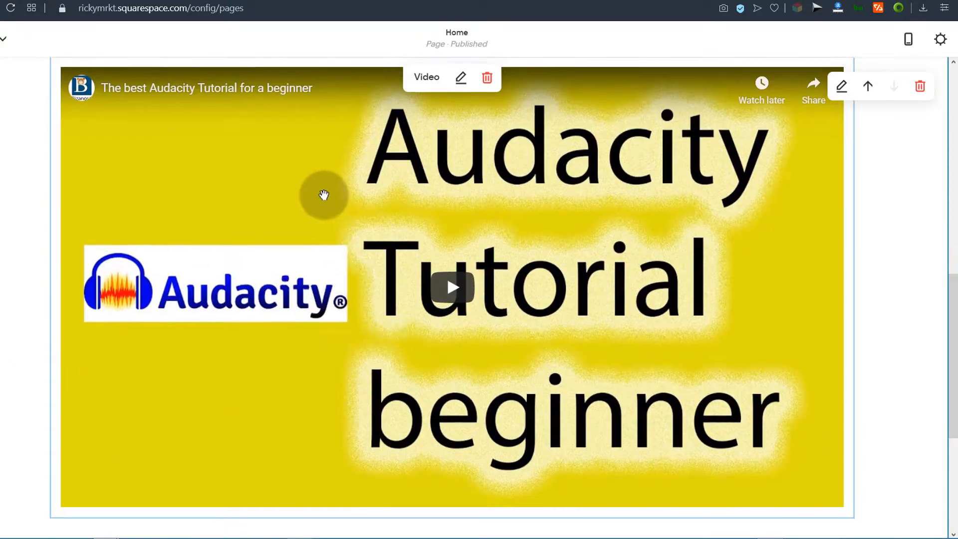
pyautogui.scroll(3, 320, 200)
pyautogui.click(301, 226)
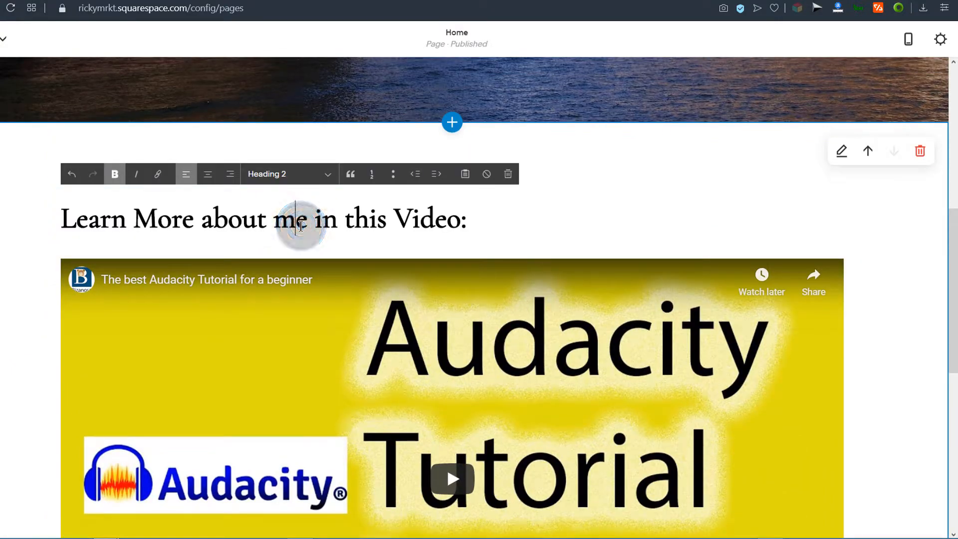
pyautogui.click(208, 174)
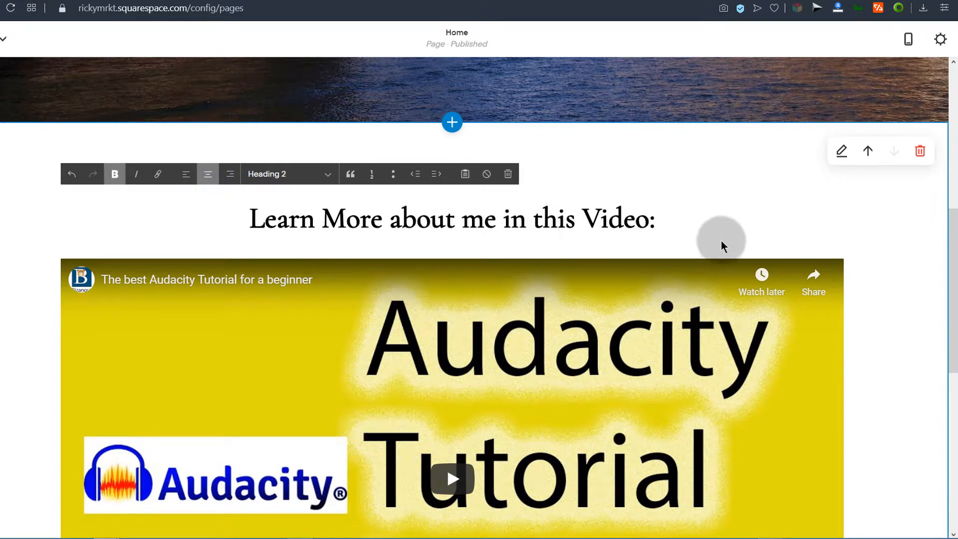
# - Add a text block directly below the video reading "My Latest Posts"
pyautogui.scroll(-9, 721, 242)
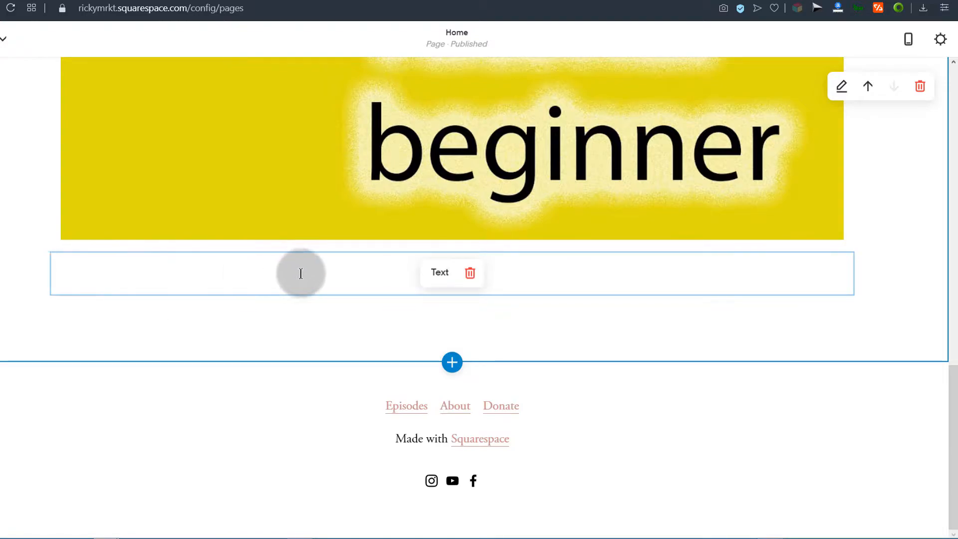
pyautogui.click(438, 273)
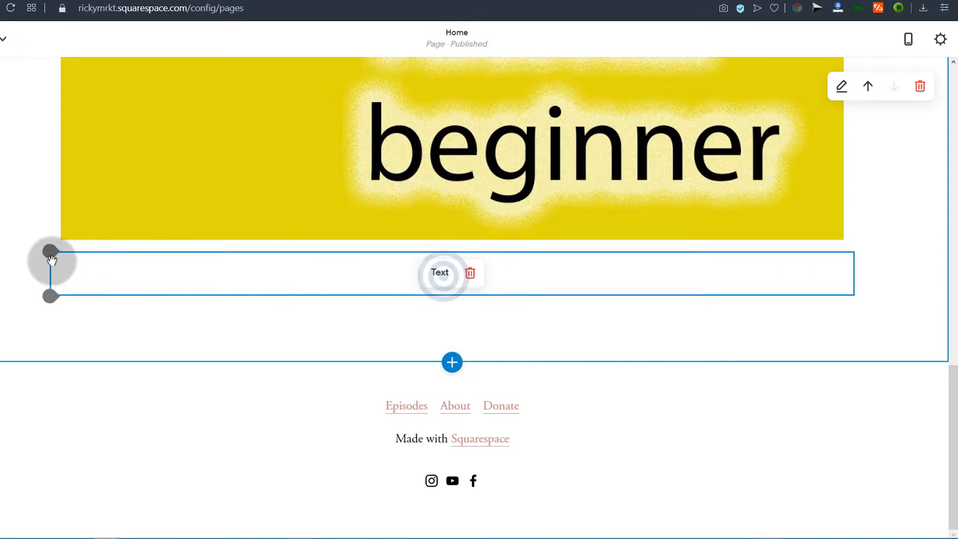
pyautogui.click(52, 253)
pyautogui.click(86, 148)
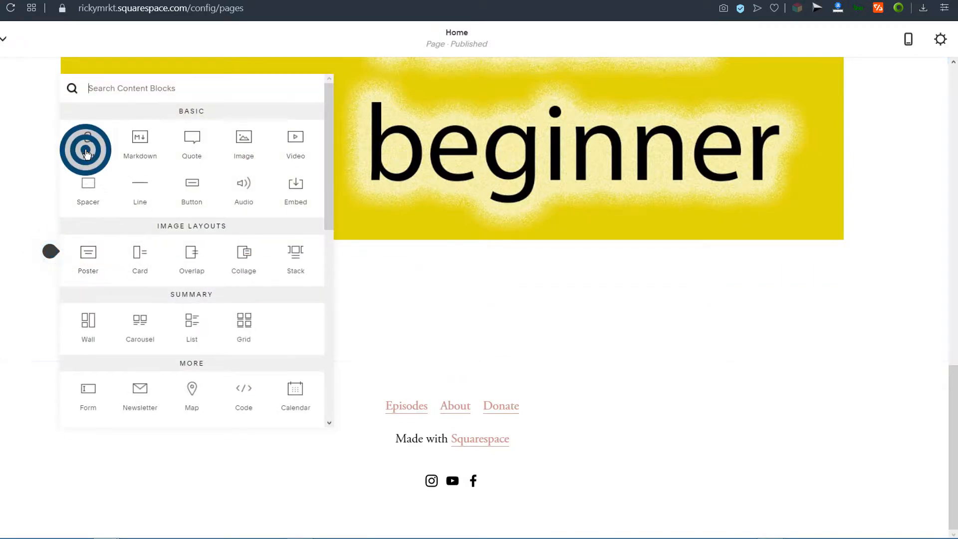
pyautogui.click(83, 274)
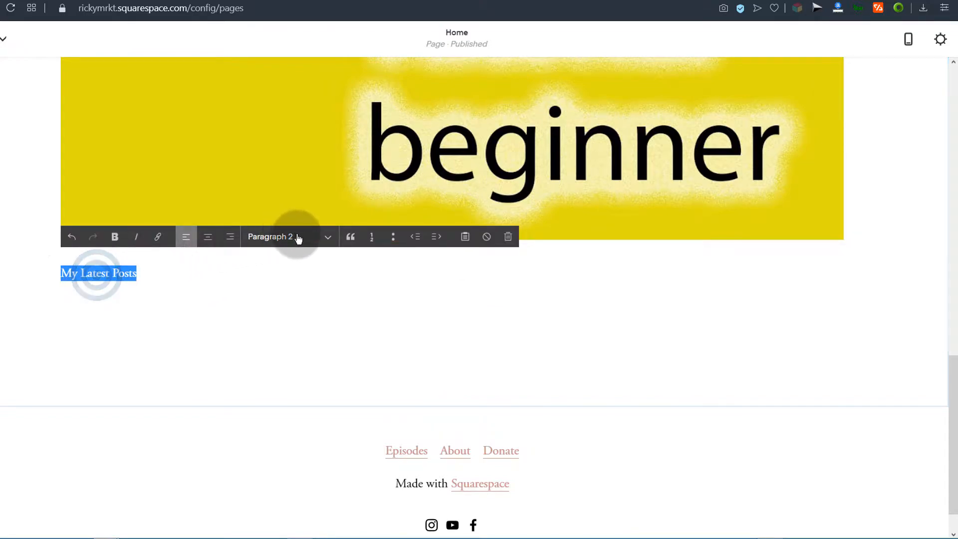
# - Format the "My Latest Posts" text as a bold, centered Heading 2
pyautogui.click(328, 236)
pyautogui.click(299, 266)
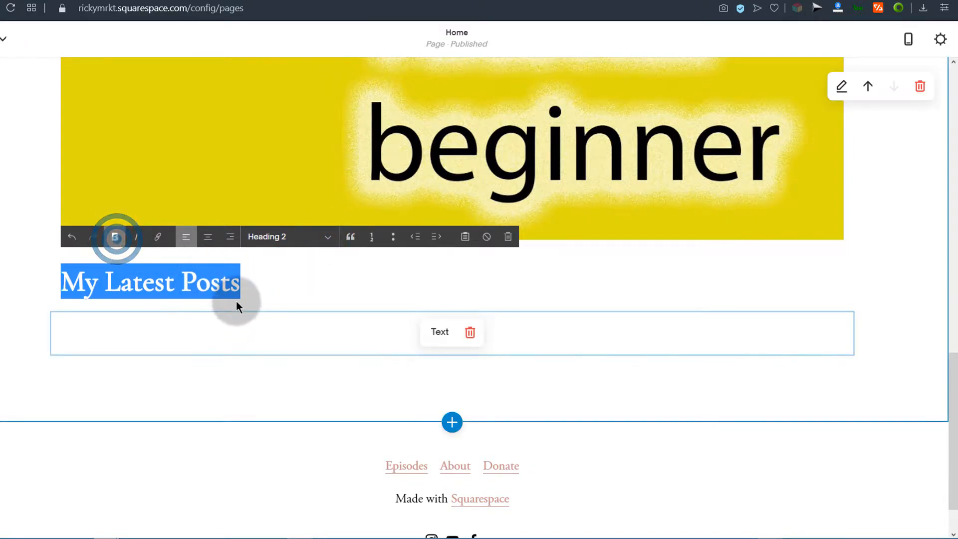
pyautogui.click(246, 283)
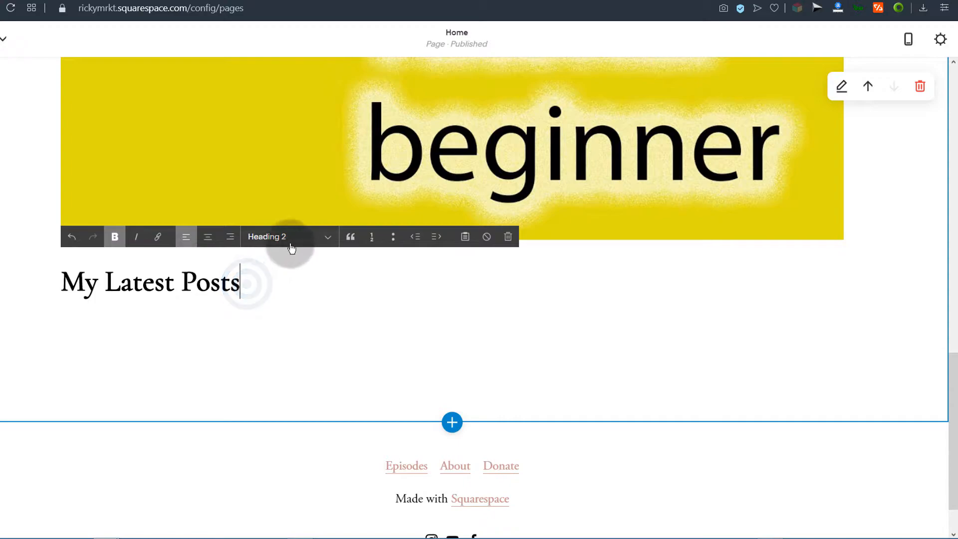
pyautogui.click(208, 237)
# - Insert a Grid summary block below the "My Latest Posts" heading and use the Blog page as its content
pyautogui.moveTo(411, 318); pyautogui.dragTo(46, 336)
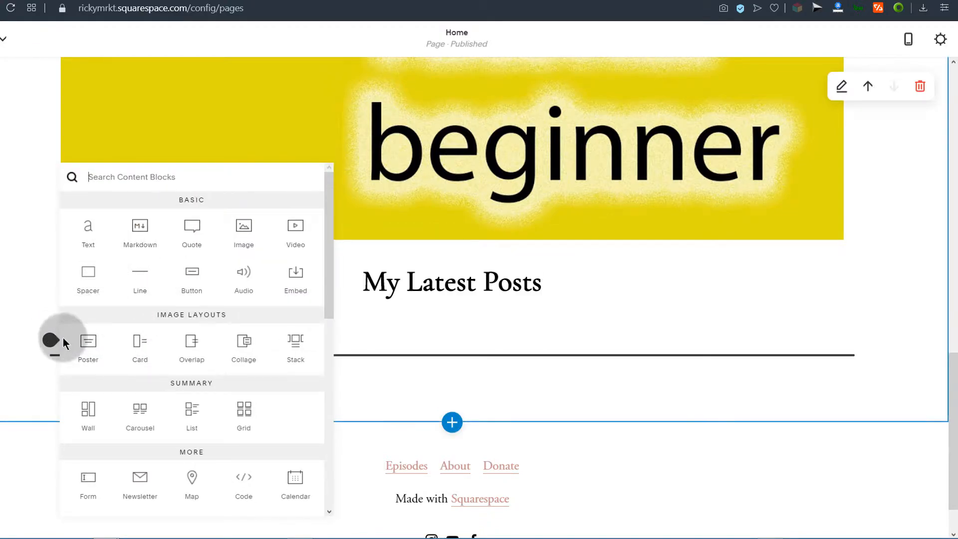
pyautogui.scroll(-1, 196, 345)
pyautogui.scroll(-3, 196, 345)
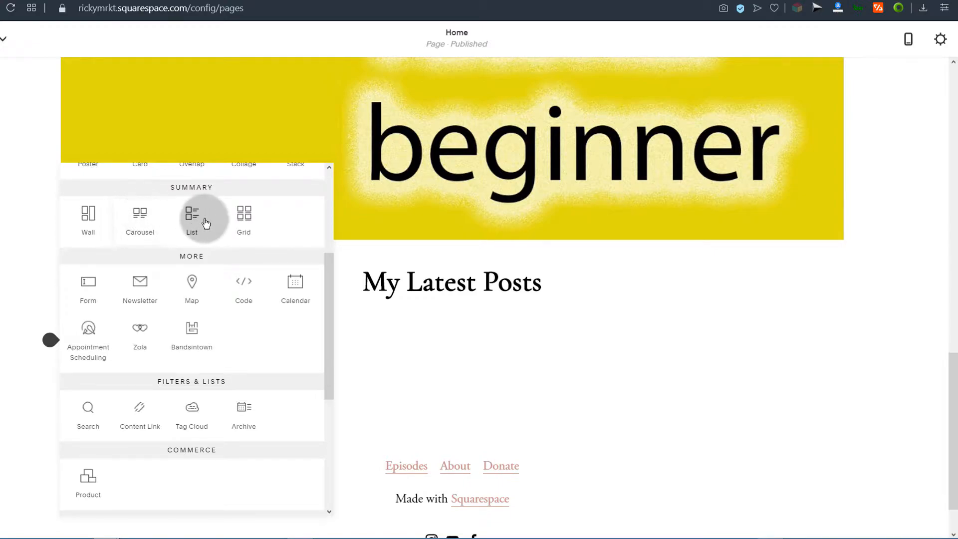
pyautogui.click(248, 219)
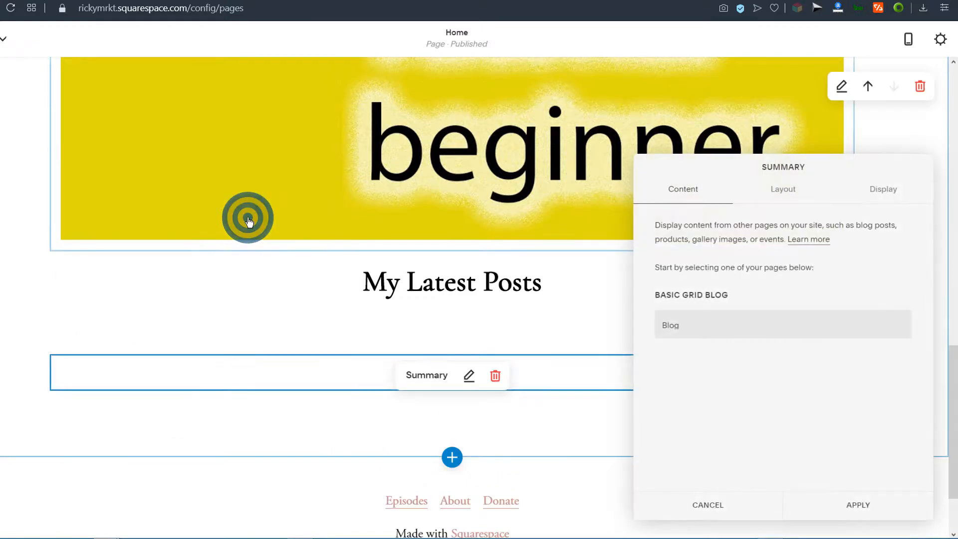
pyautogui.click(695, 325)
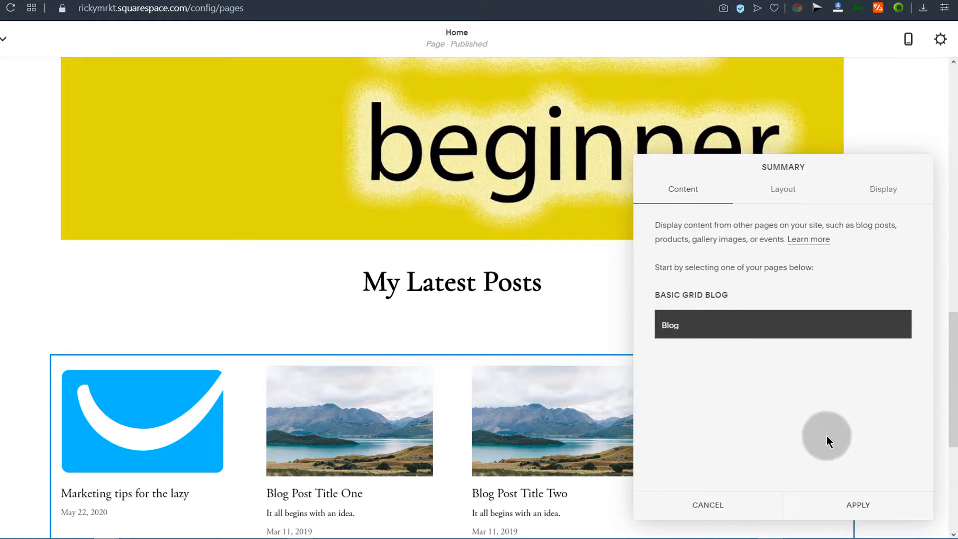
# - Try the List layout for the blog summary, return it to Grid, and set the aspect ratio to 1:1 Square
pyautogui.click(781, 189)
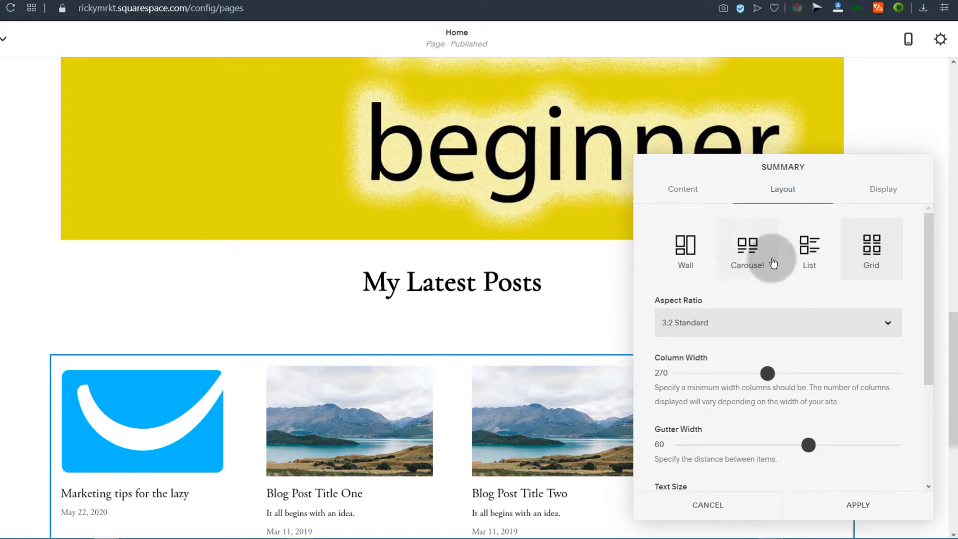
pyautogui.click(810, 249)
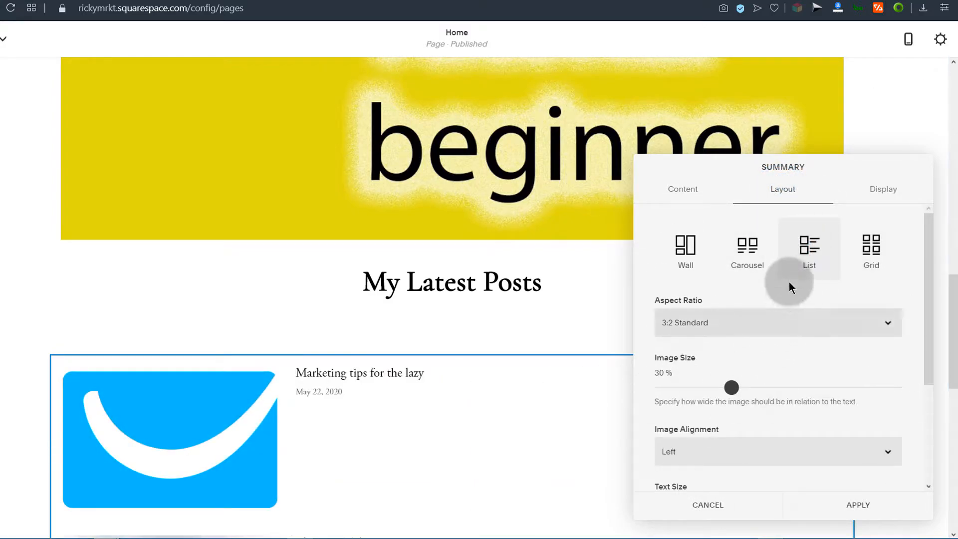
pyautogui.click(867, 246)
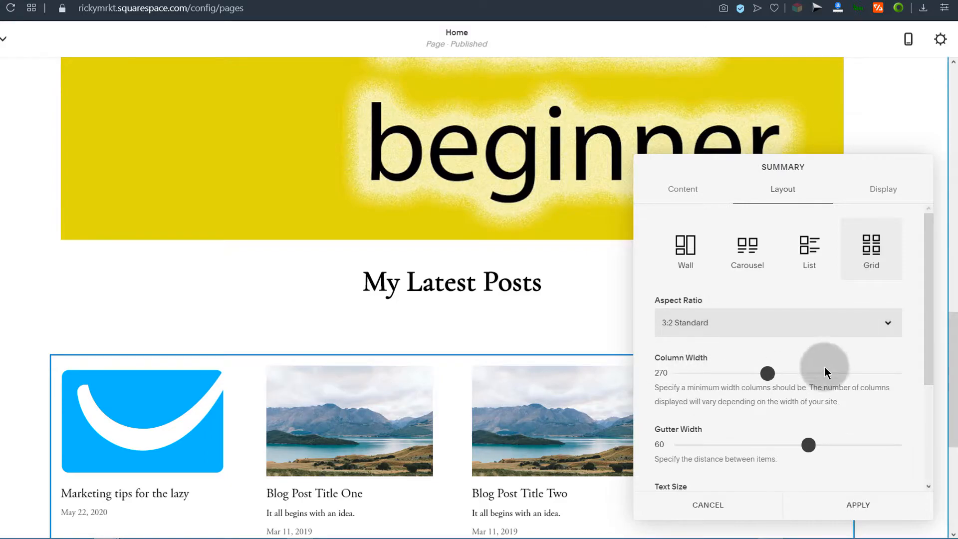
pyautogui.click(738, 321)
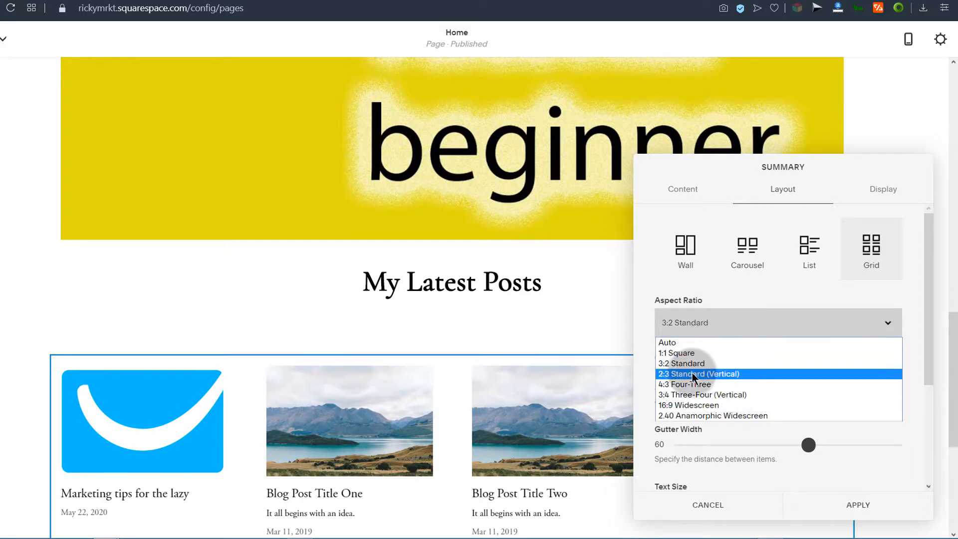
pyautogui.click(672, 353)
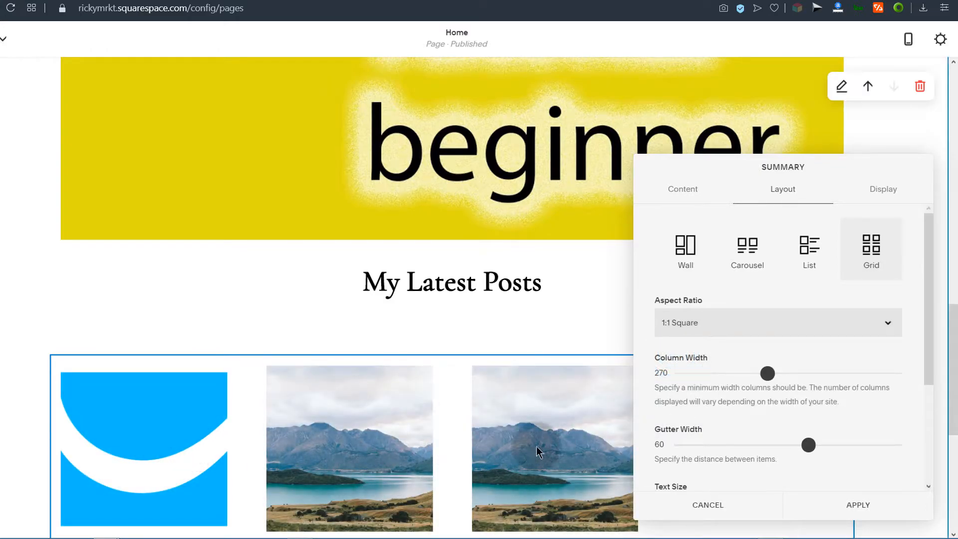
# - Set the blog summary grid's aspect ratio to 3:2 Standard and its column width to 348
pyautogui.click(707, 322)
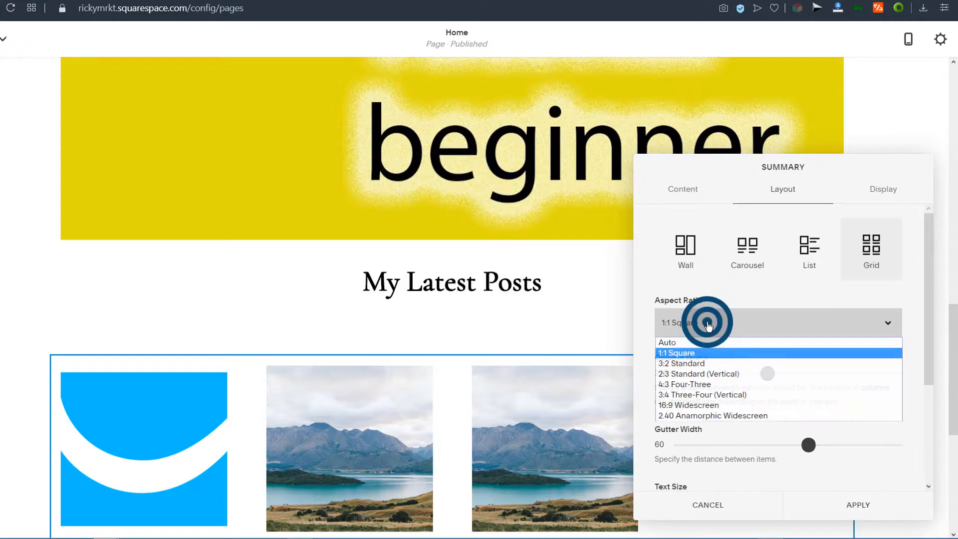
pyautogui.click(687, 363)
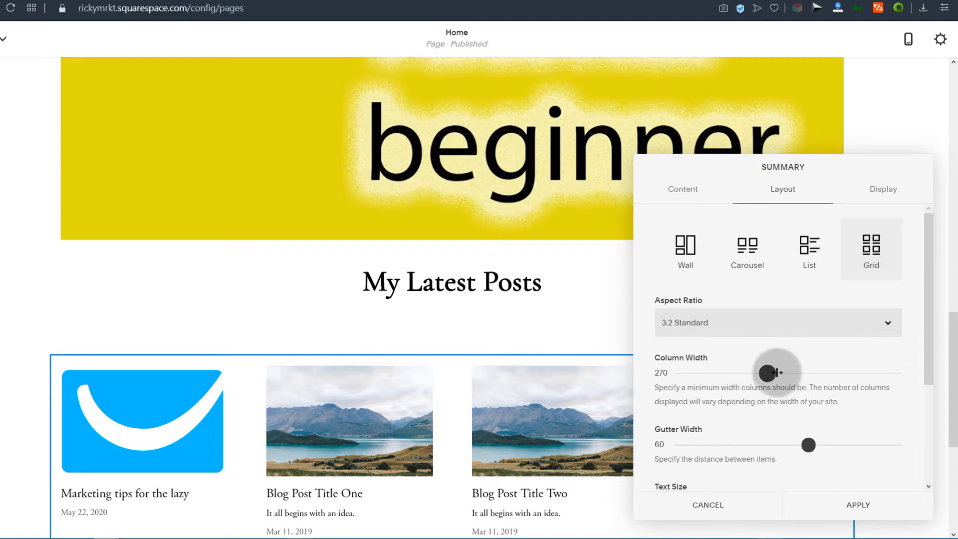
pyautogui.moveTo(781, 372); pyautogui.dragTo(799, 373)
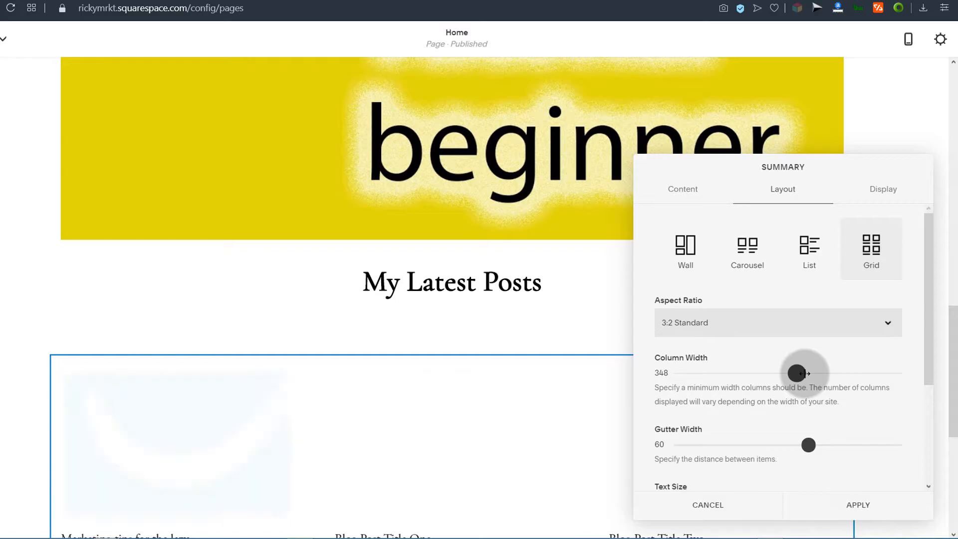
# - Set the blog summary's text size to Large and check the post titles on the page
pyautogui.scroll(-3, 738, 396)
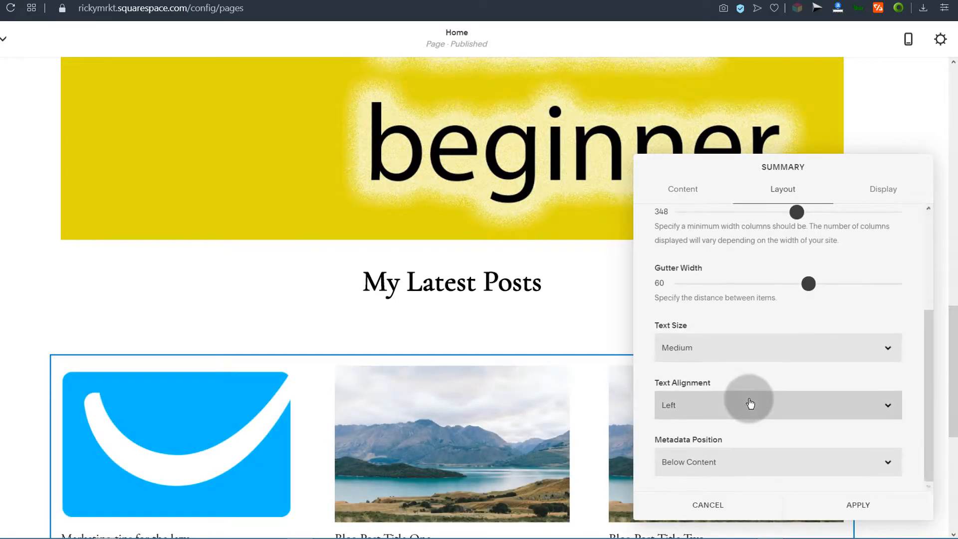
pyautogui.click(699, 347)
pyautogui.click(684, 378)
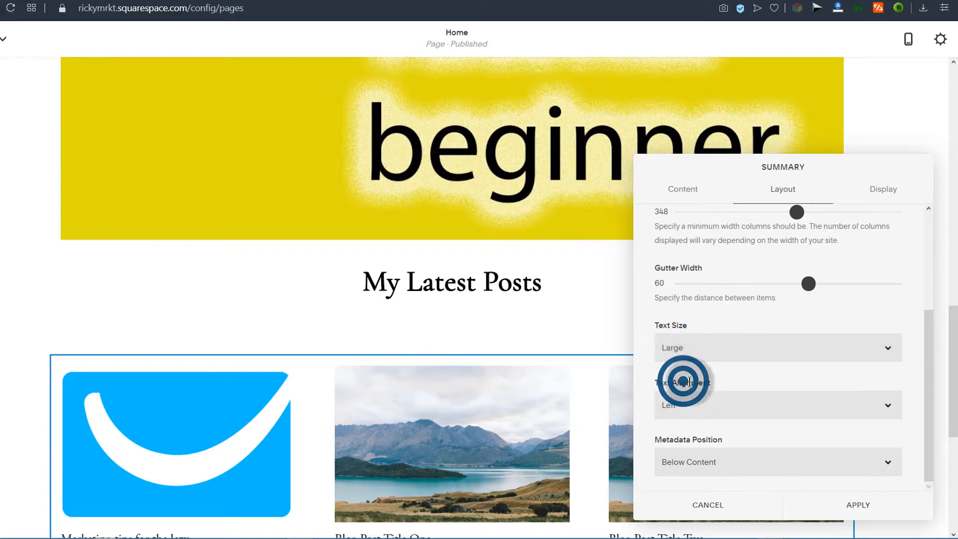
pyautogui.scroll(-5, 499, 405)
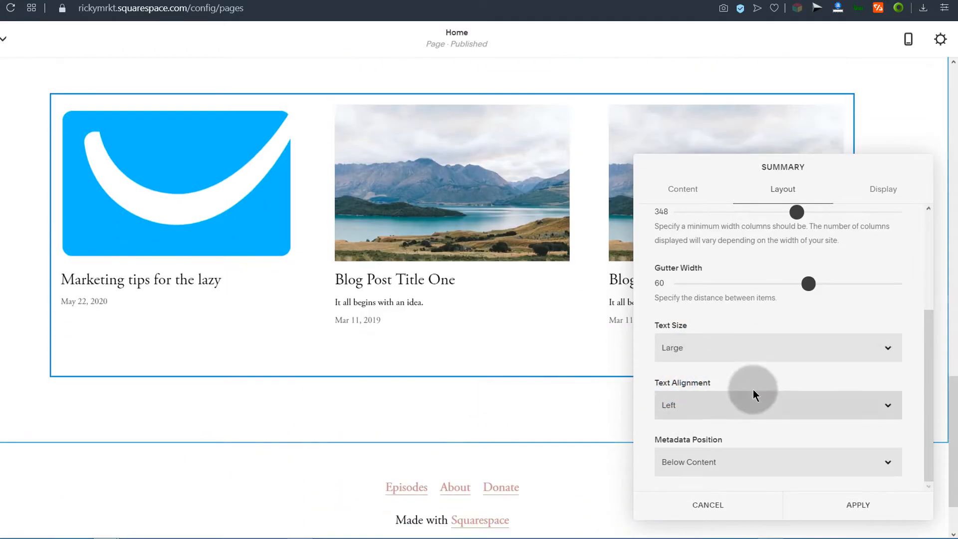
pyautogui.scroll(2, 742, 379)
pyautogui.scroll(-2, 732, 388)
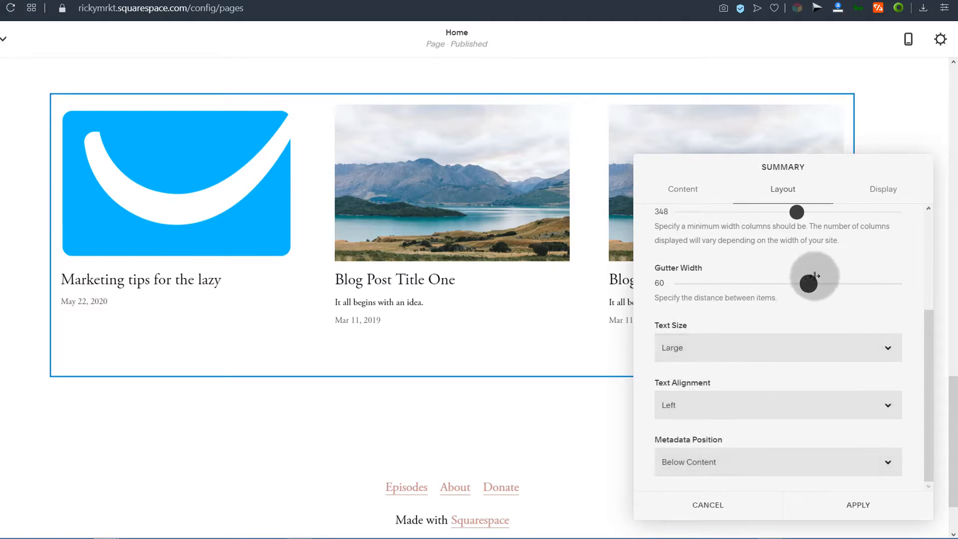
# - Show the Read More link in the blog summary, keep Date Posted as primary metadata, and apply the settings
pyautogui.click(881, 193)
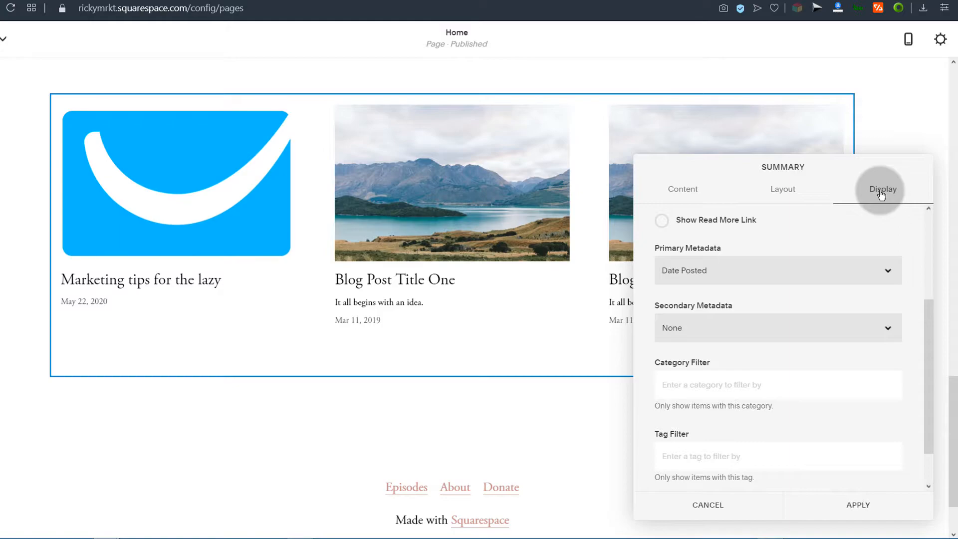
pyautogui.click(664, 221)
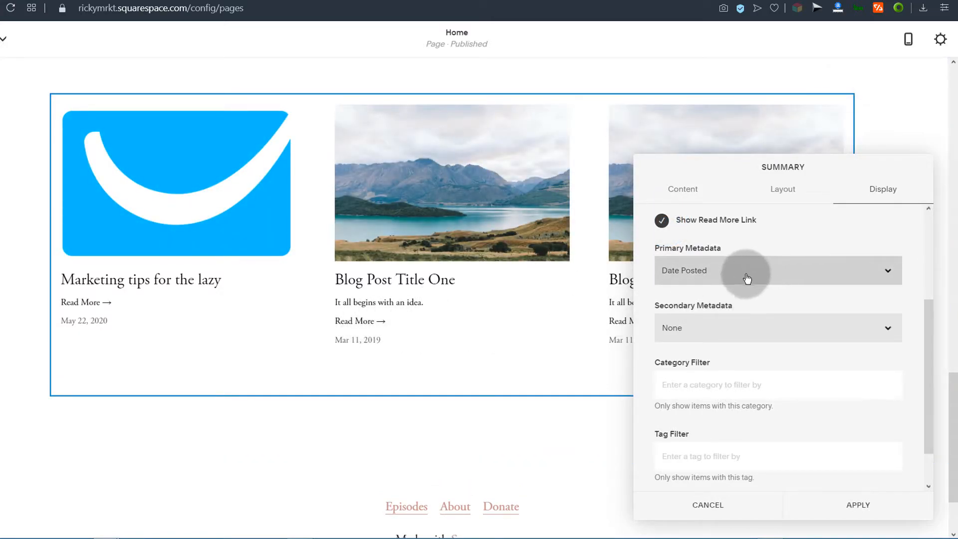
pyautogui.click(702, 274)
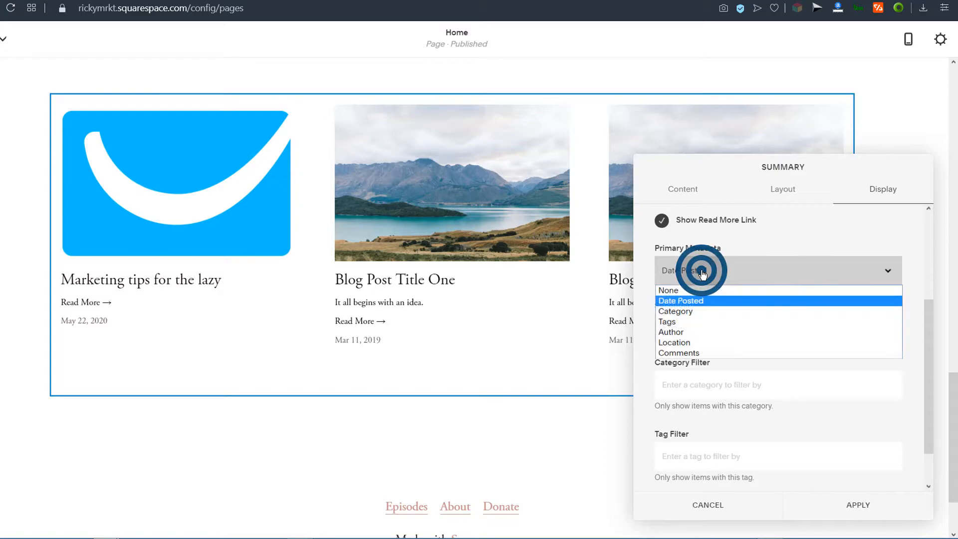
pyautogui.click(681, 300)
pyautogui.scroll(-1, 827, 471)
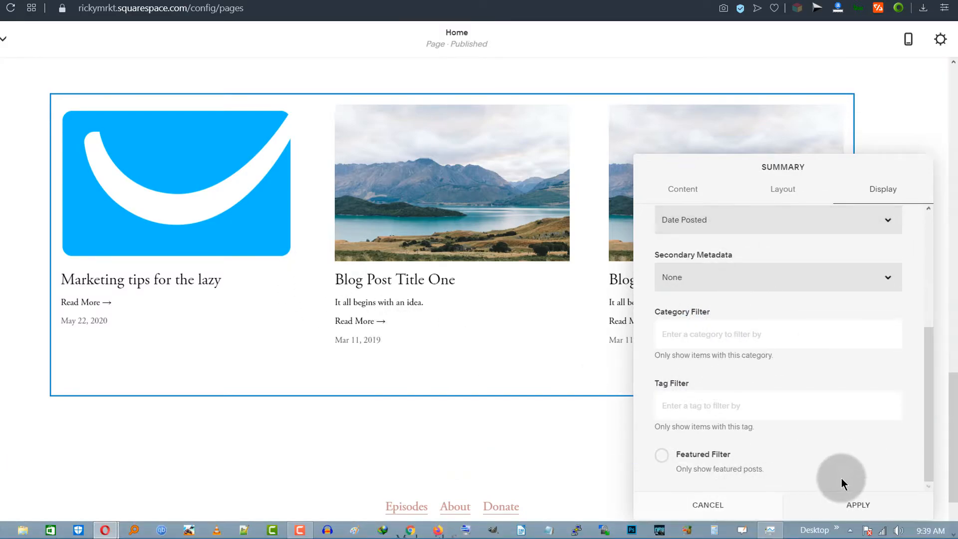
pyautogui.click(856, 503)
# - Insert a Button block directly below the blog posts summary
pyautogui.scroll(5, 305, 417)
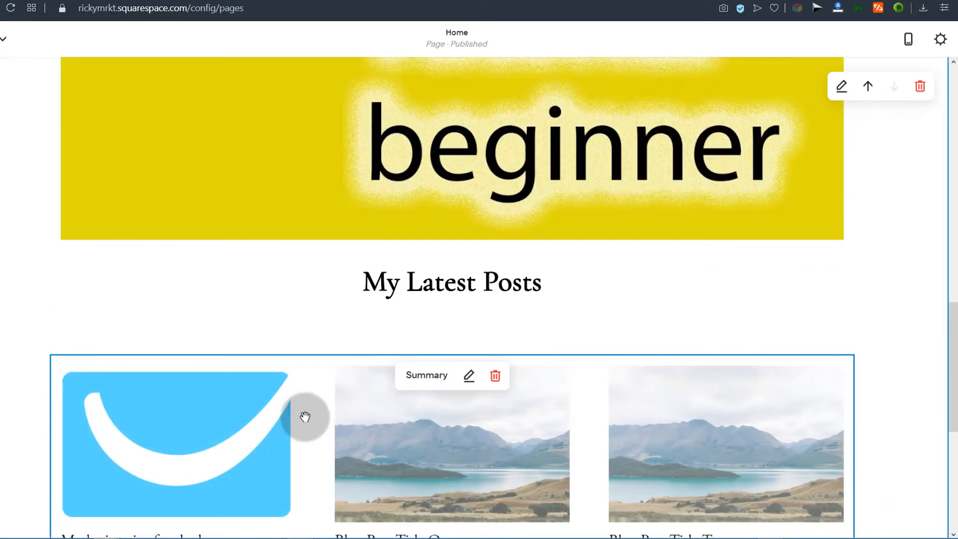
pyautogui.scroll(10, 375, 317)
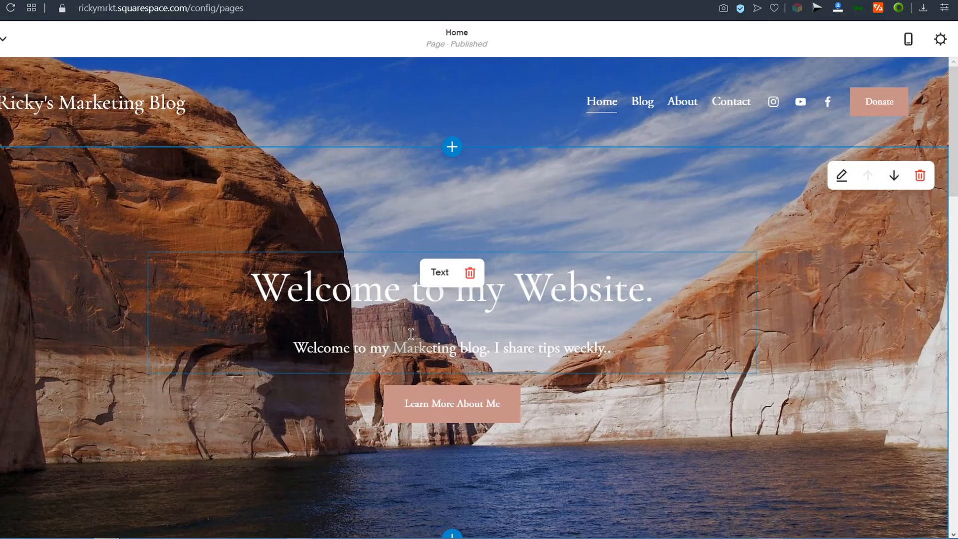
pyautogui.scroll(-15, 407, 330)
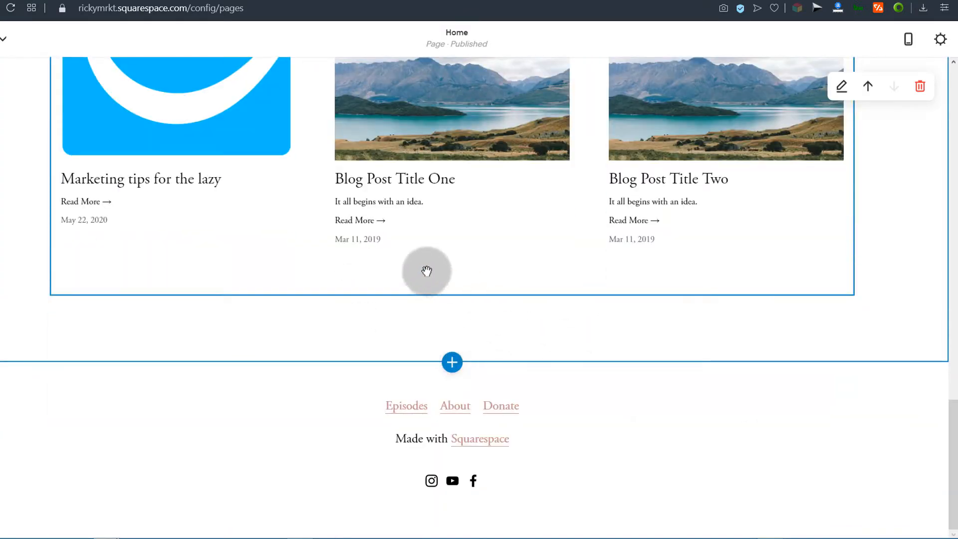
pyautogui.click(52, 295)
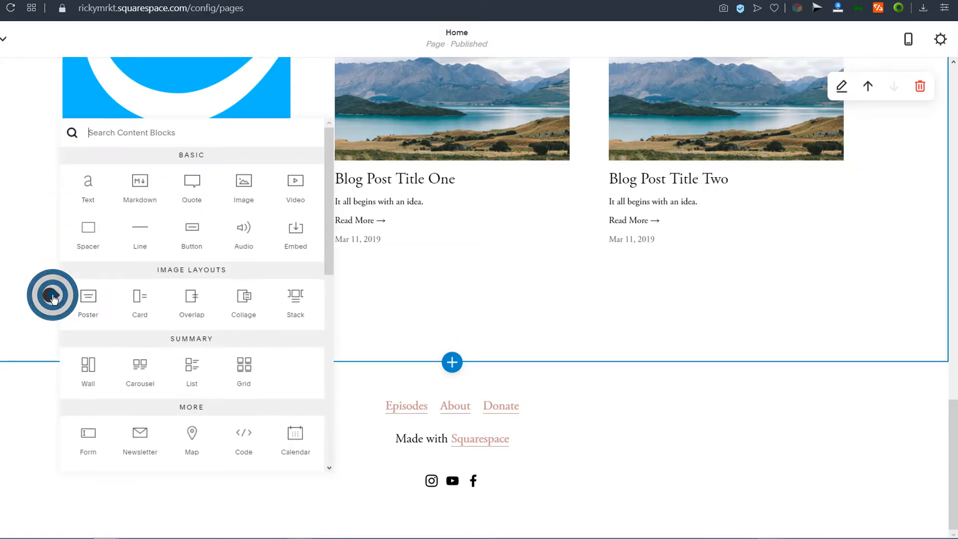
pyautogui.click(193, 232)
pyautogui.click(456, 289)
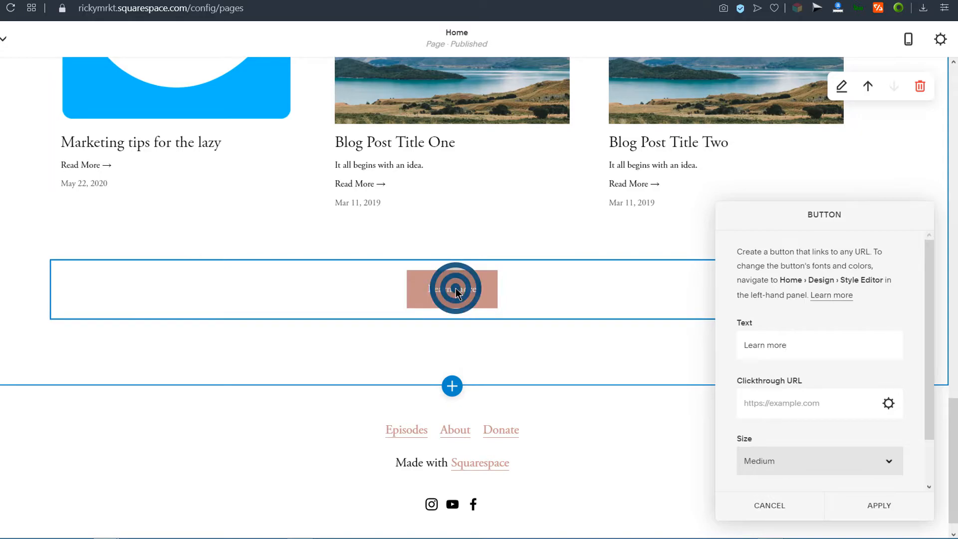
# - Link the new button to the Contact page, set it to open in a new window, and save the link
pyautogui.click(889, 404)
pyautogui.click(196, 180)
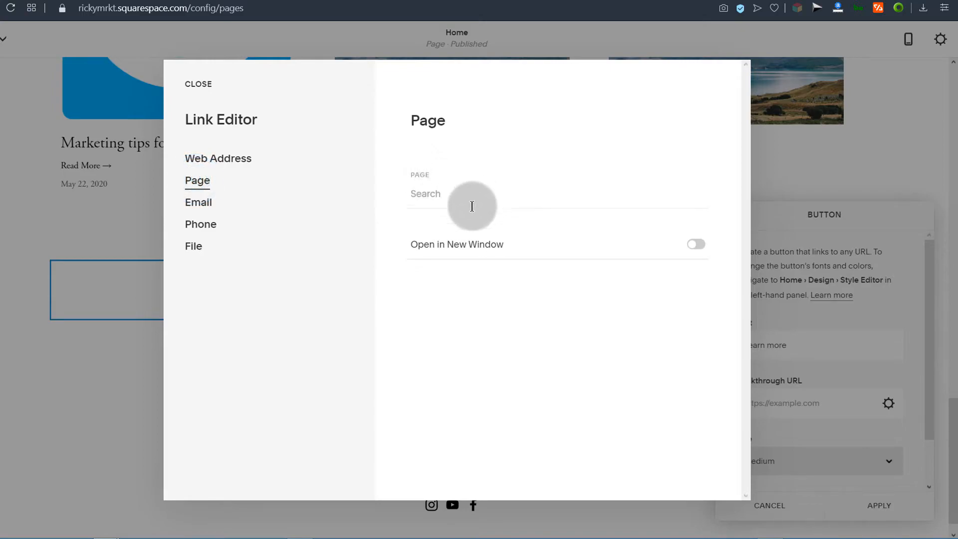
pyautogui.click(439, 193)
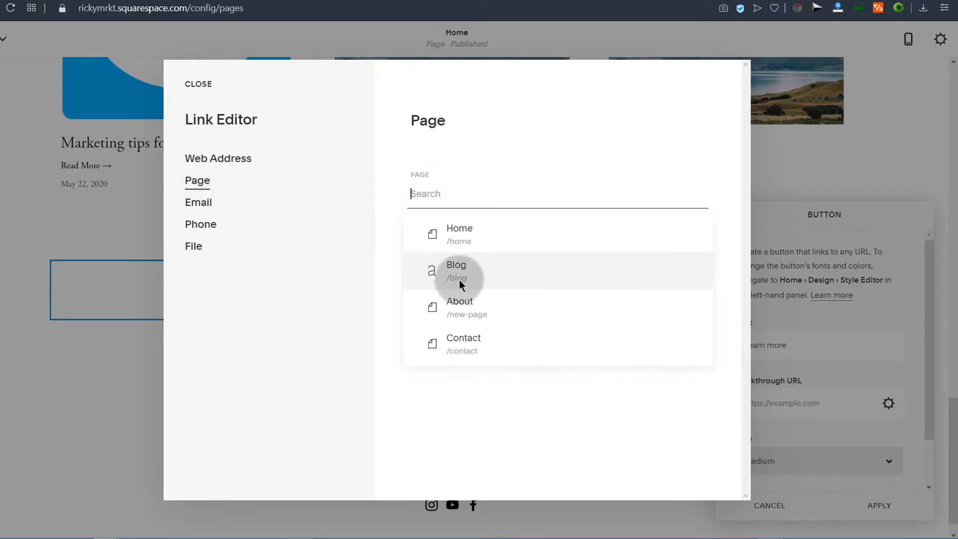
pyautogui.click(453, 343)
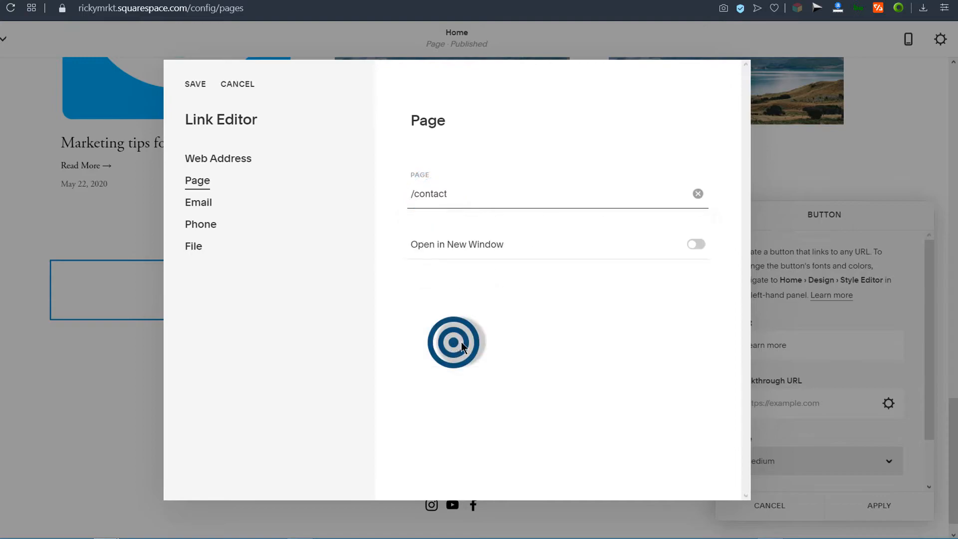
pyautogui.click(703, 244)
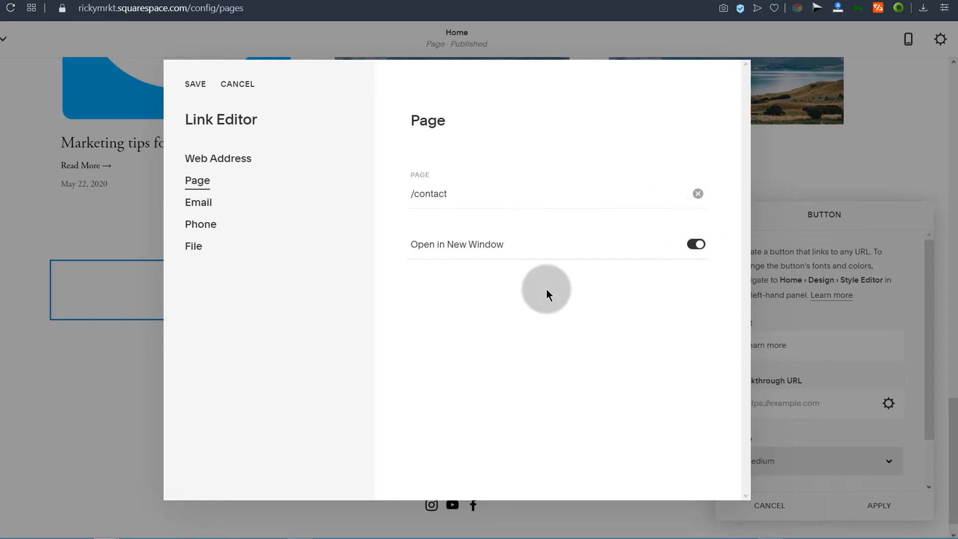
pyautogui.click(197, 84)
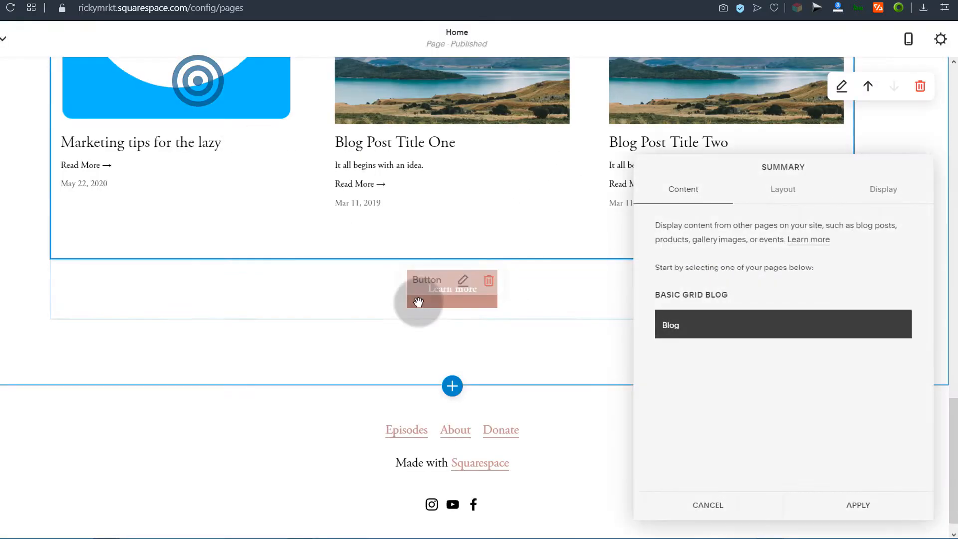
# - Change the button's text to "Contact Me" and apply the button settings
pyautogui.click(463, 282)
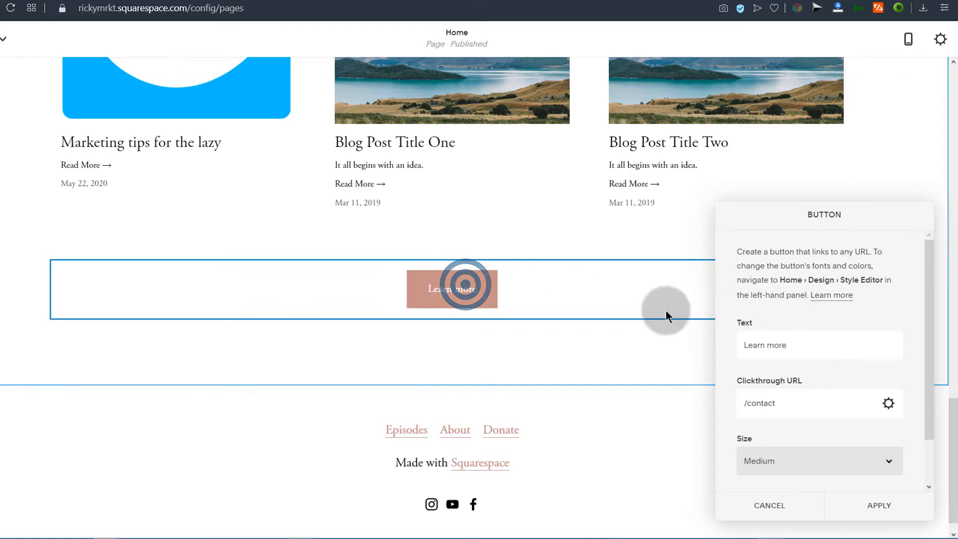
pyautogui.doubleClick(796, 345)
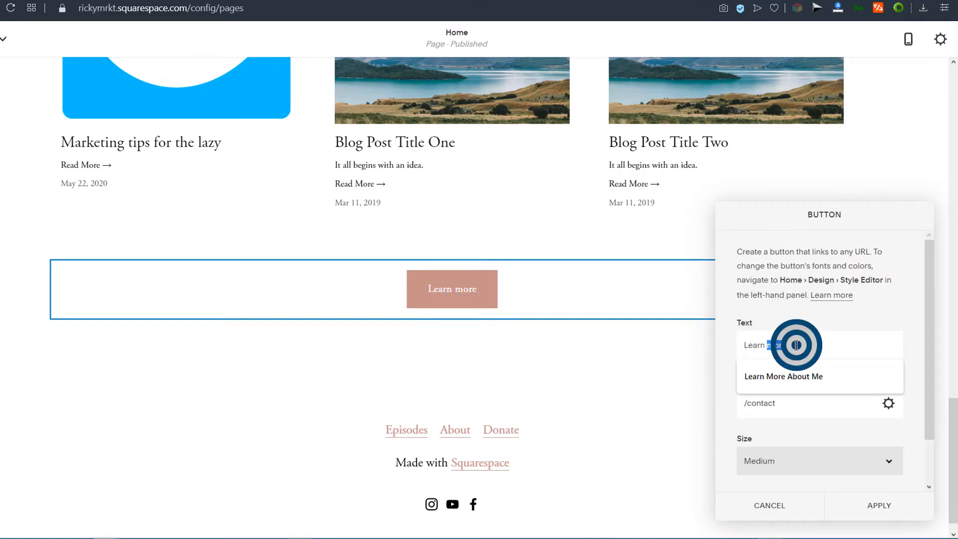
pyautogui.write('c')
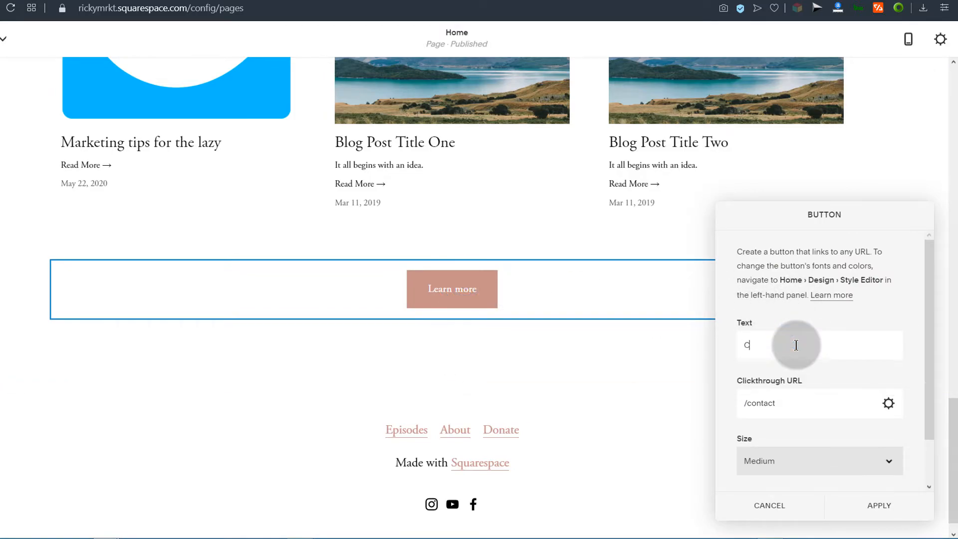
pyautogui.write('ontact Me')
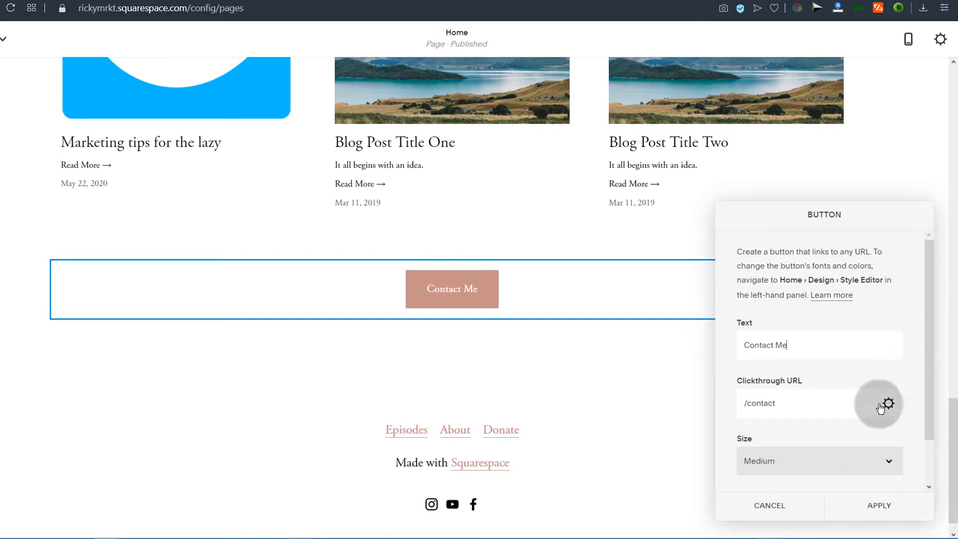
pyautogui.click(883, 504)
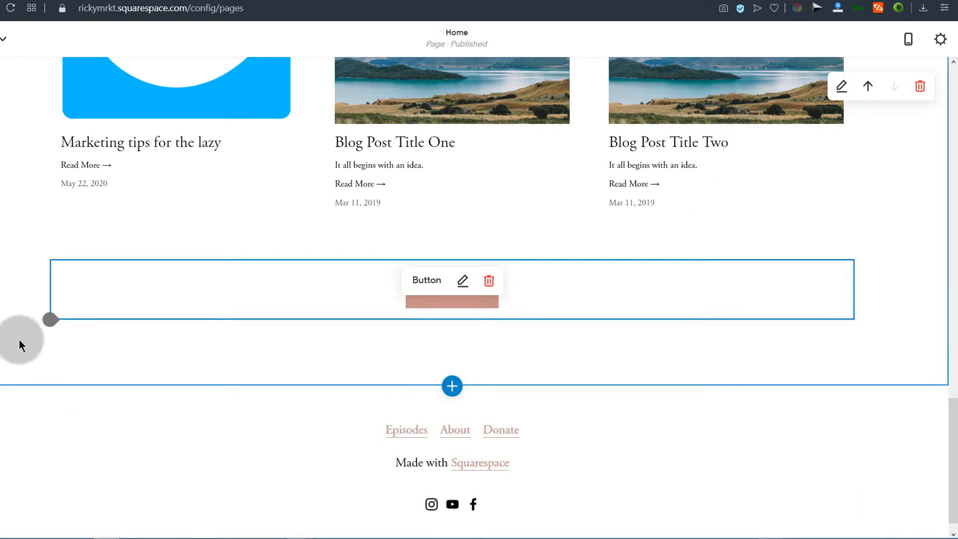
# - Insert a Form block below the Contact Me button
pyautogui.scroll(-1, 16, 337)
pyautogui.click(50, 296)
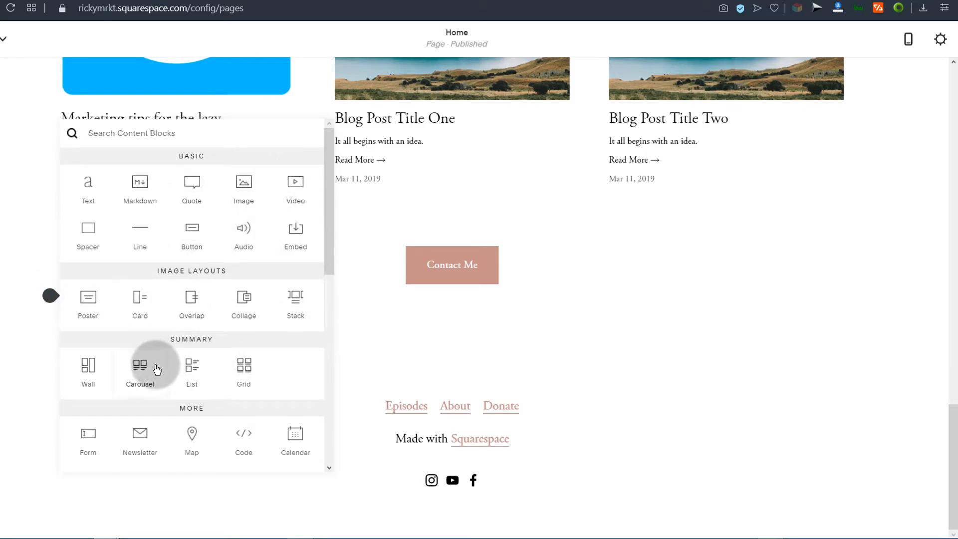
pyautogui.scroll(-4, 120, 364)
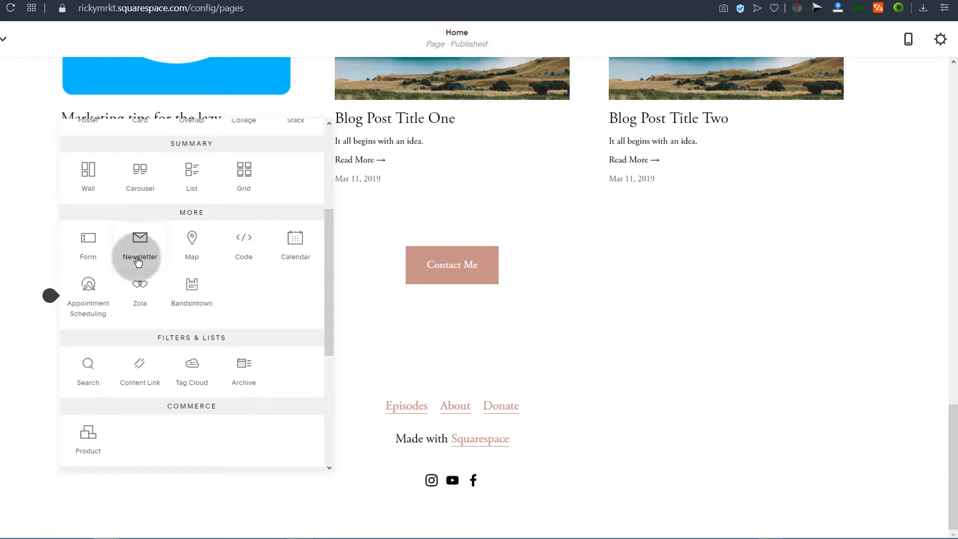
pyautogui.click(84, 244)
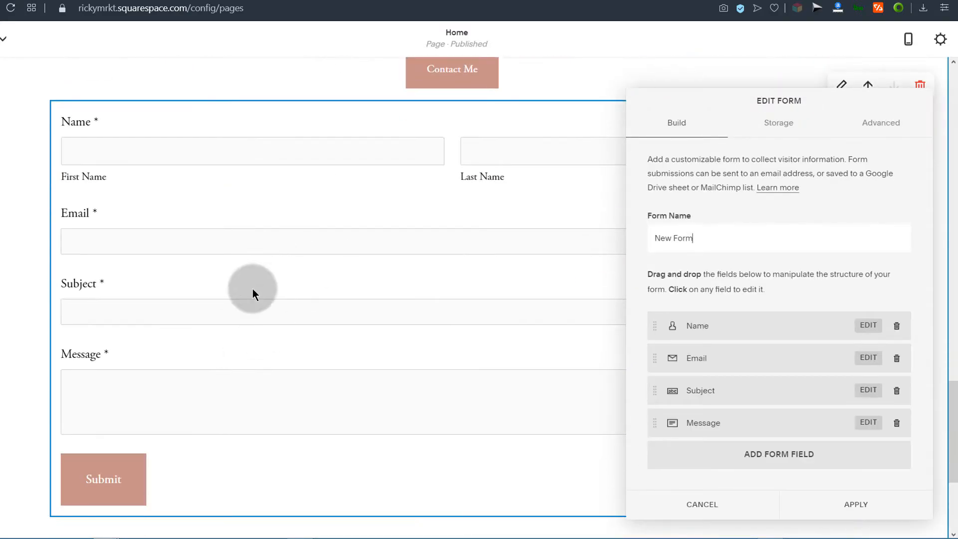
# - Review the new form's storage options, including the email, Mailchimp, Zapier and Google Drive connections
pyautogui.click(199, 125)
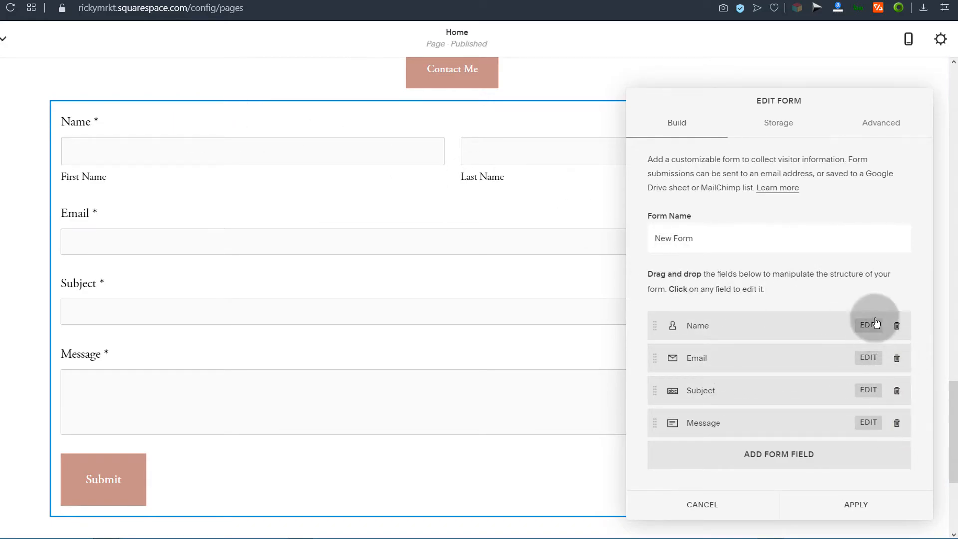
pyautogui.click(825, 249)
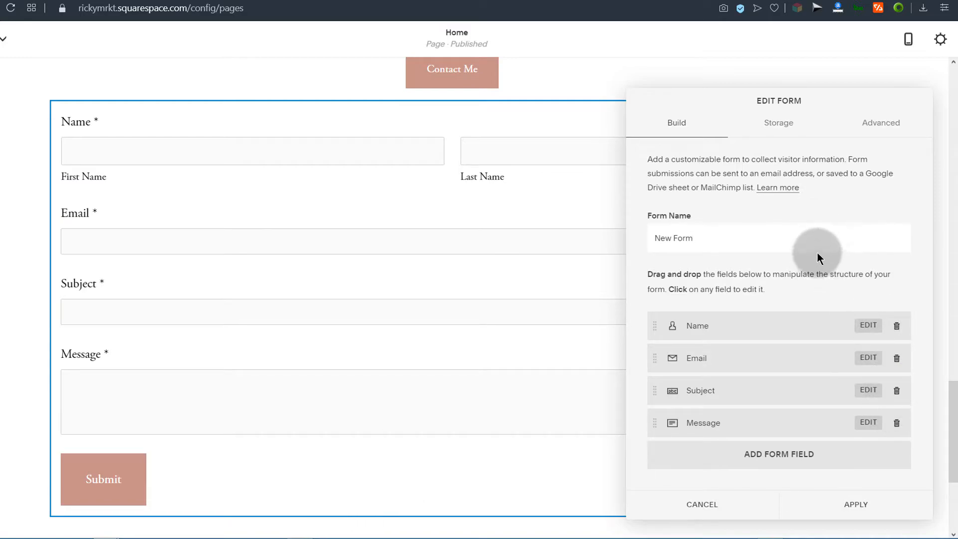
pyautogui.click(786, 126)
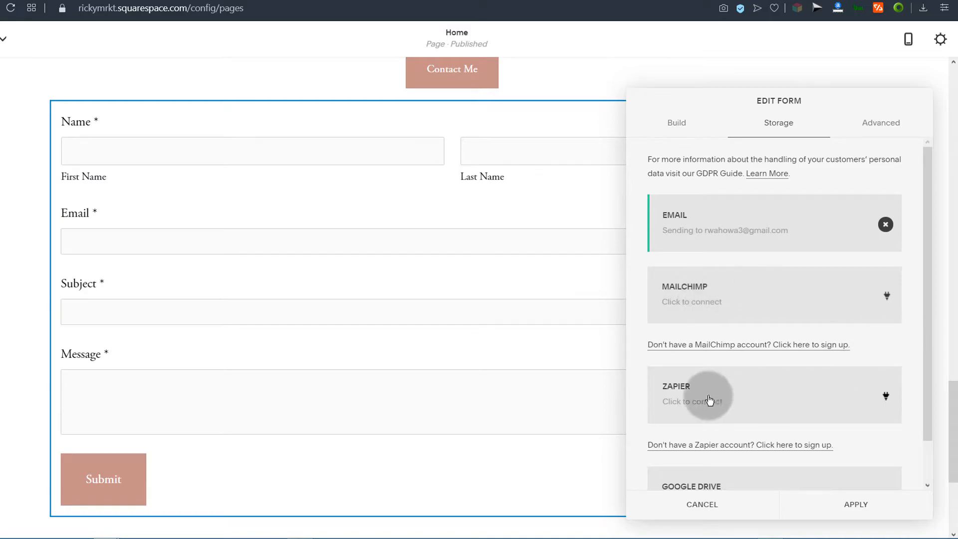
pyautogui.scroll(-1, 698, 390)
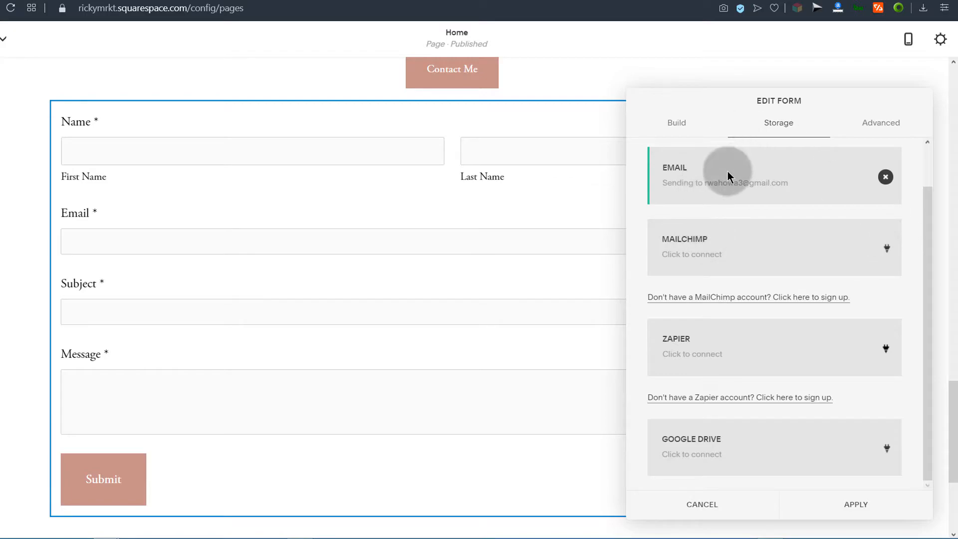
pyautogui.scroll(1, 727, 173)
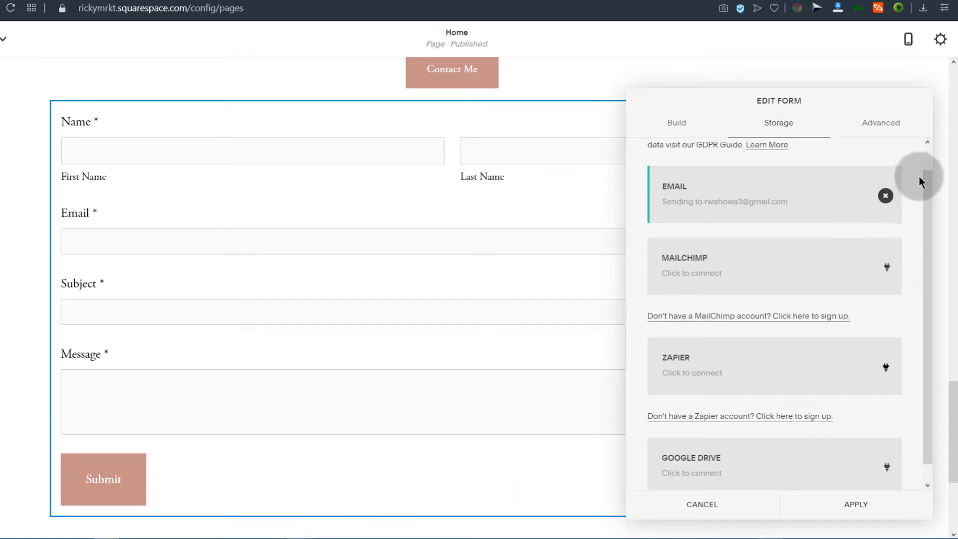
# - Examine the form's advanced settings, including the page choices for the post-submit redirect and the post-submit message
pyautogui.click(887, 124)
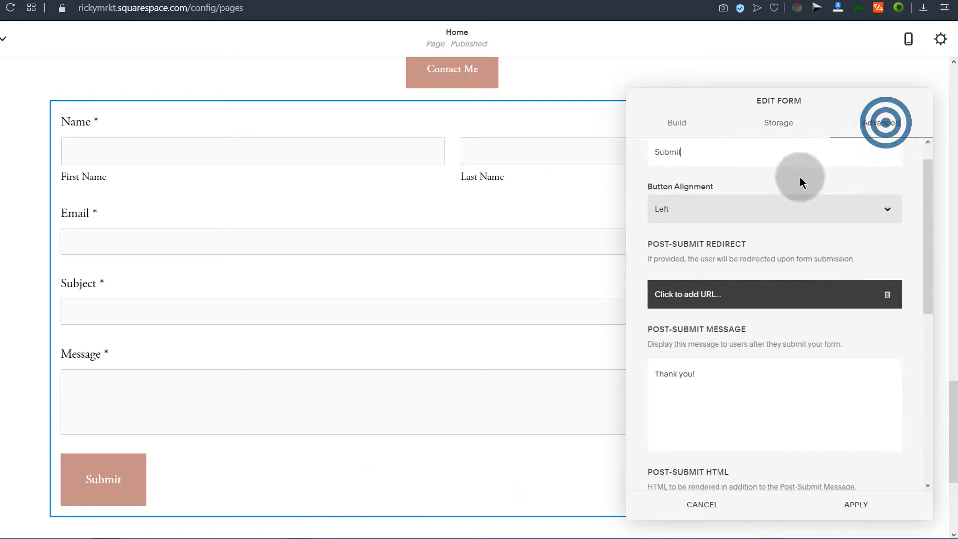
pyautogui.click(693, 296)
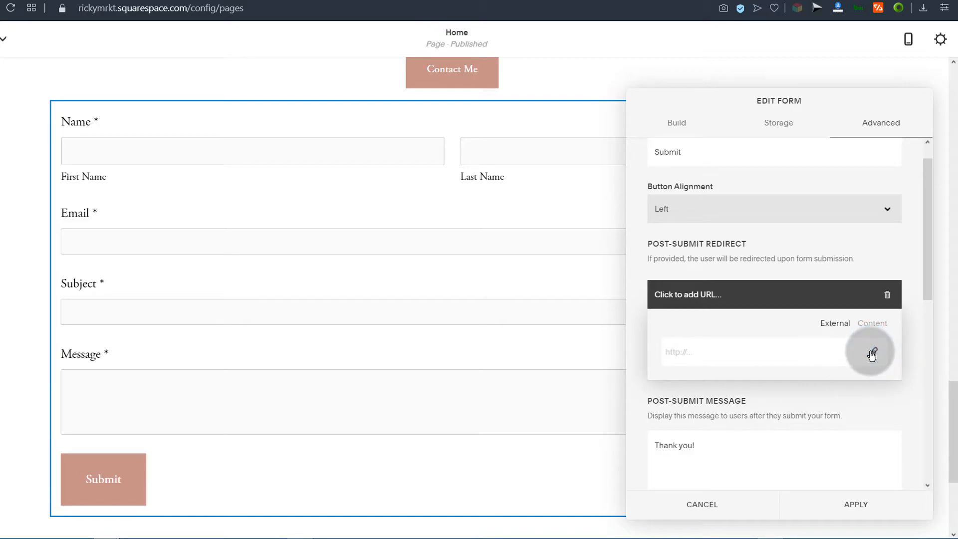
pyautogui.click(874, 325)
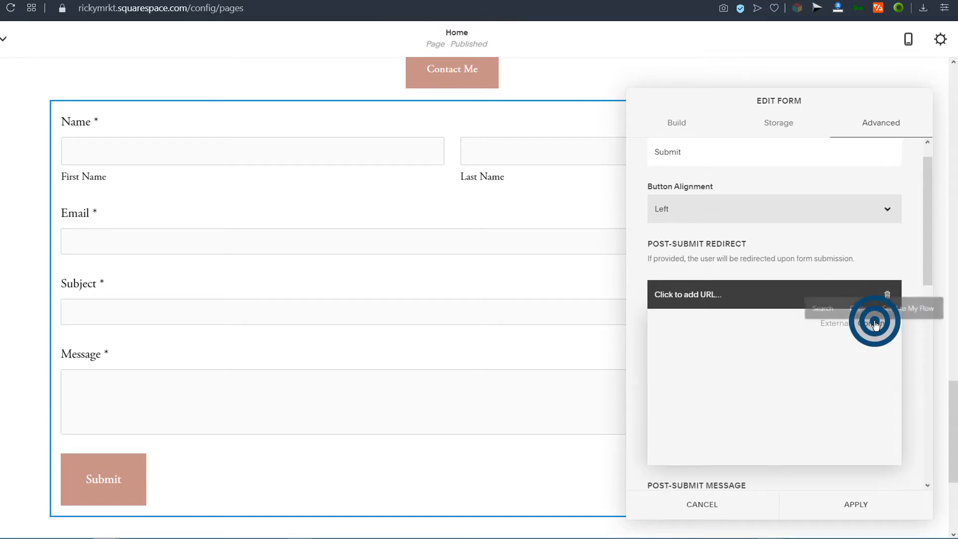
pyautogui.scroll(-2, 700, 408)
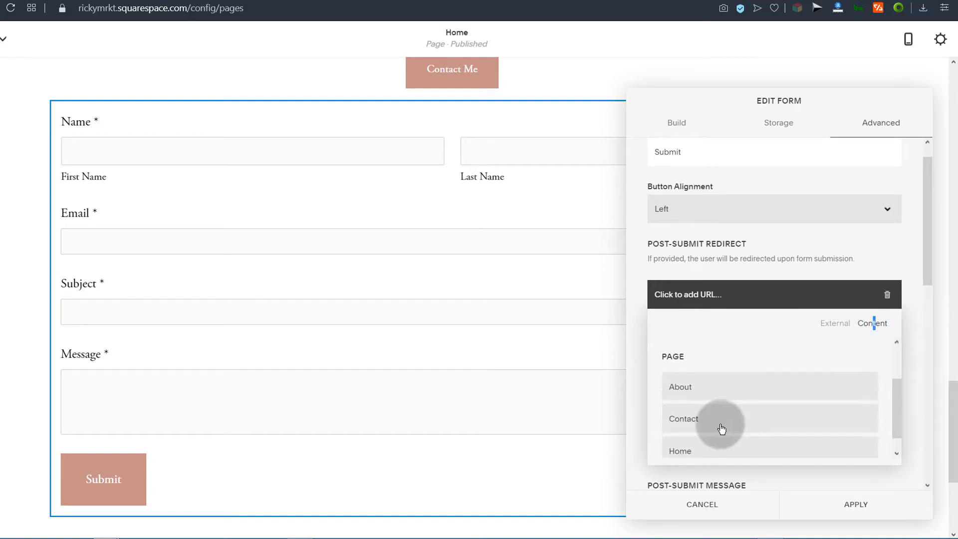
pyautogui.scroll(2, 695, 370)
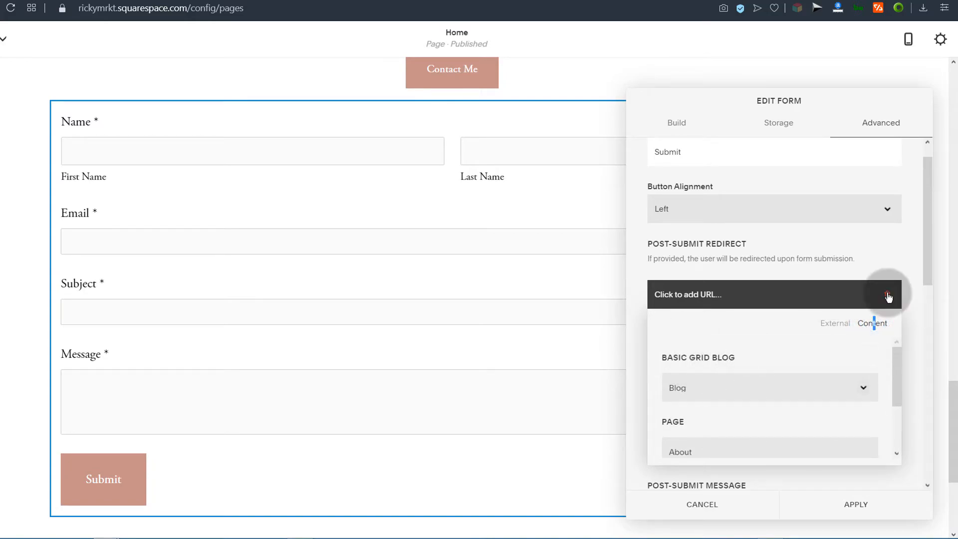
pyautogui.click(888, 295)
pyautogui.click(703, 380)
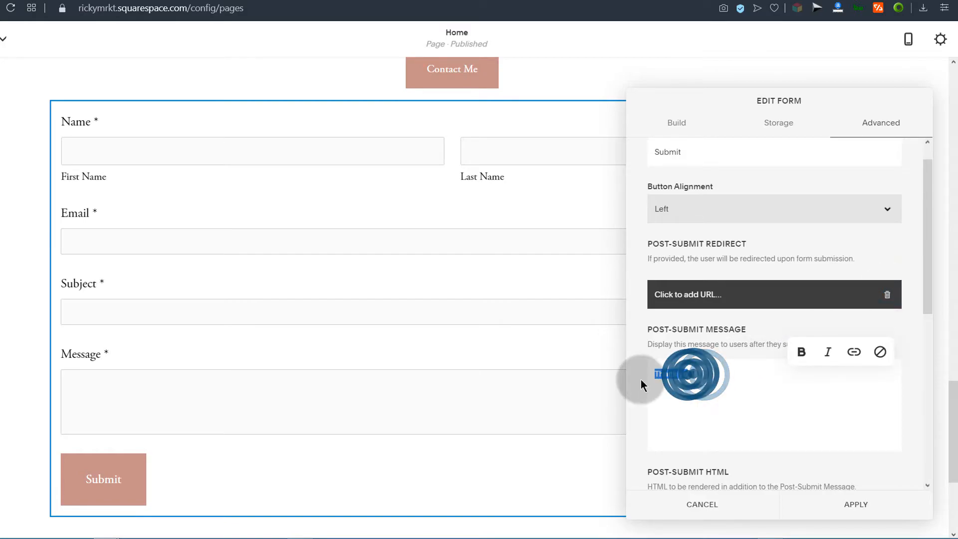
pyautogui.moveTo(699, 374); pyautogui.dragTo(652, 371)
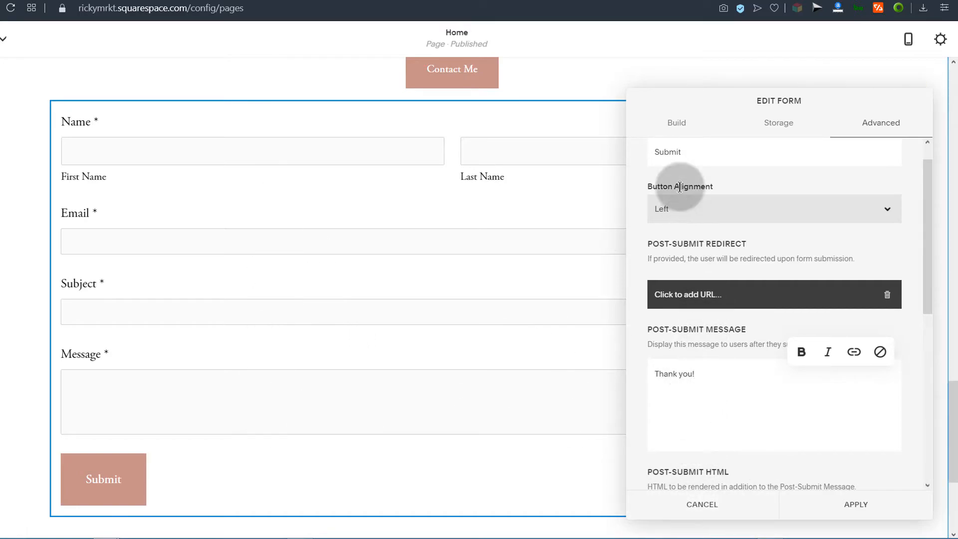
# - Remove the Subject field from the form and apply the form settings
pyautogui.click(677, 125)
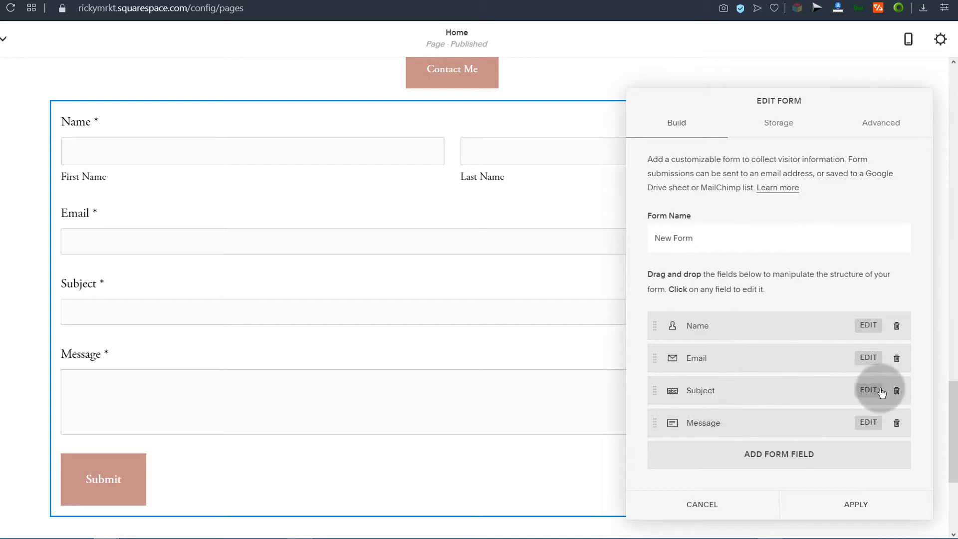
pyautogui.click(896, 393)
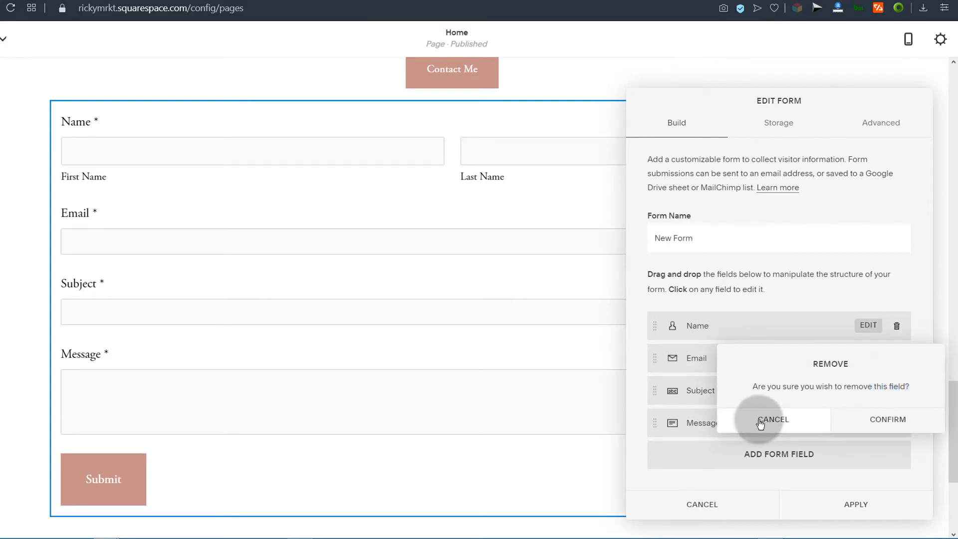
pyautogui.click(892, 419)
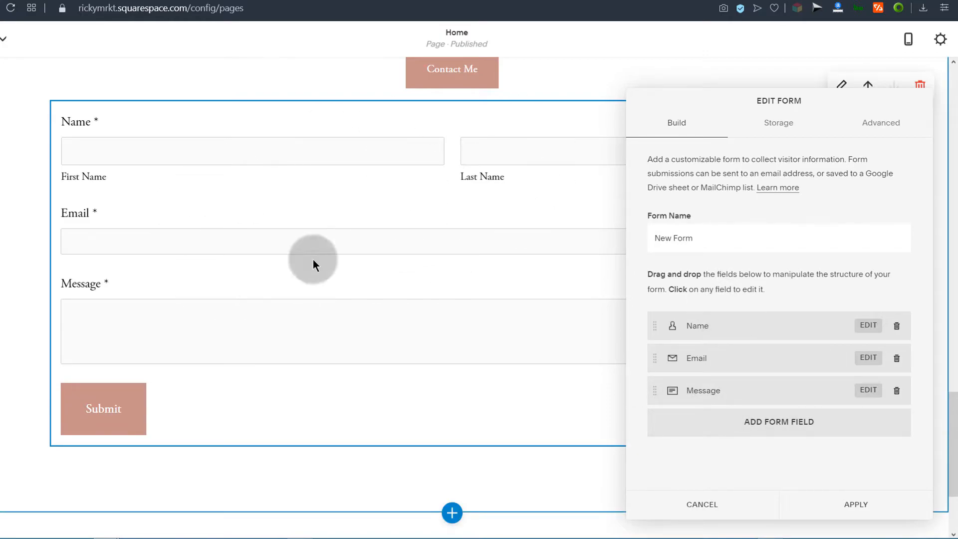
pyautogui.scroll(-1, 310, 301)
pyautogui.scroll(2, 403, 319)
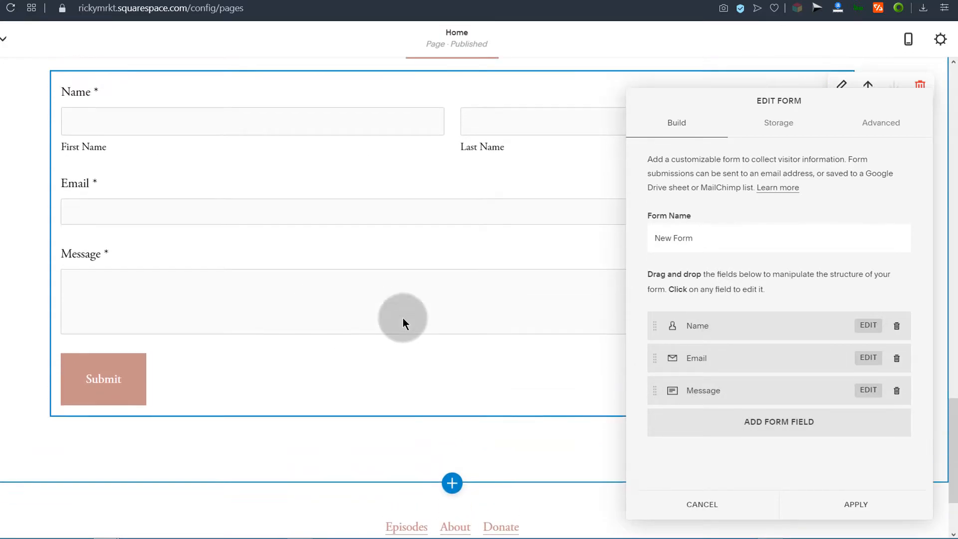
pyautogui.click(861, 503)
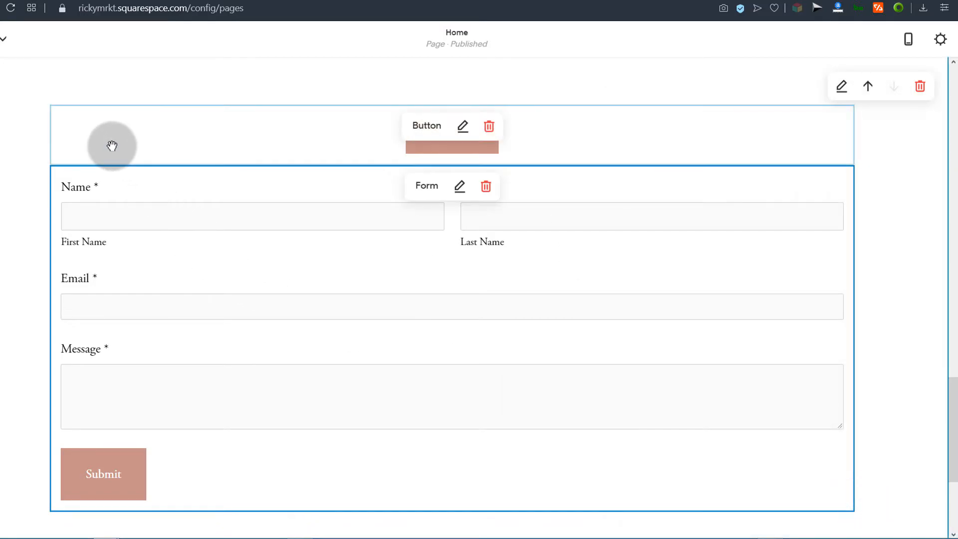
# - Insert a text block between the Contact Me button and the form reading "Use this form to Message me instantly"
pyautogui.click(48, 169)
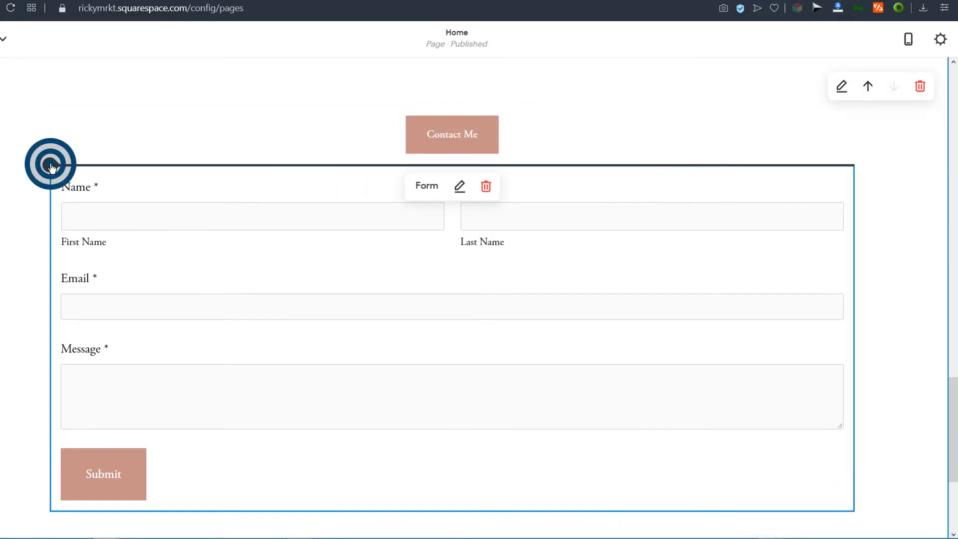
pyautogui.click(96, 139)
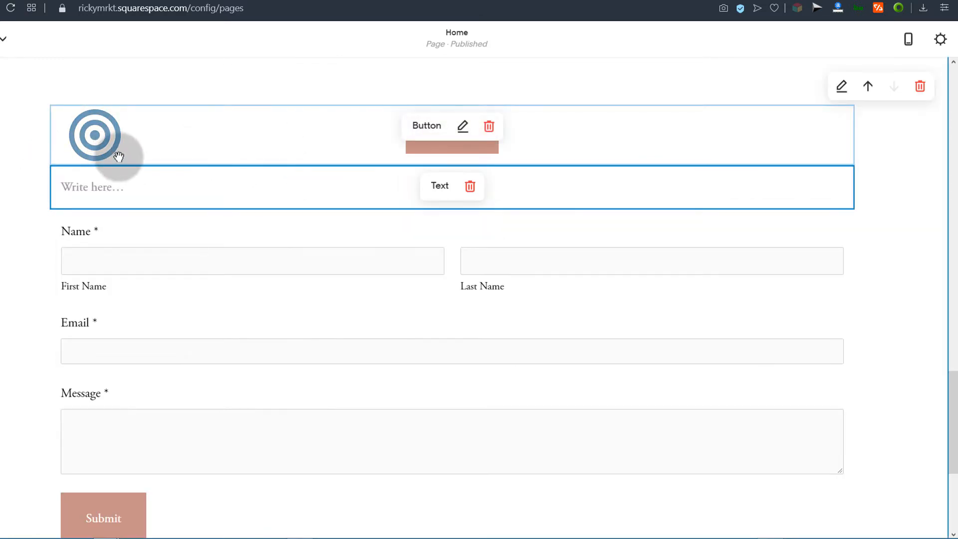
pyautogui.click(108, 186)
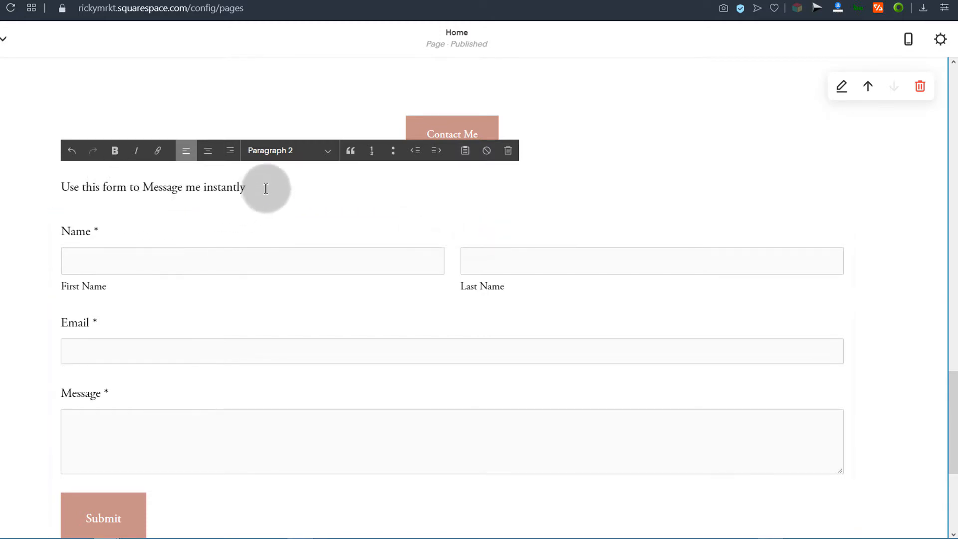
pyautogui.click(47, 199)
# - Open the site footer for editing and select the text block that holds its navigation links
pyautogui.scroll(-5, 288, 257)
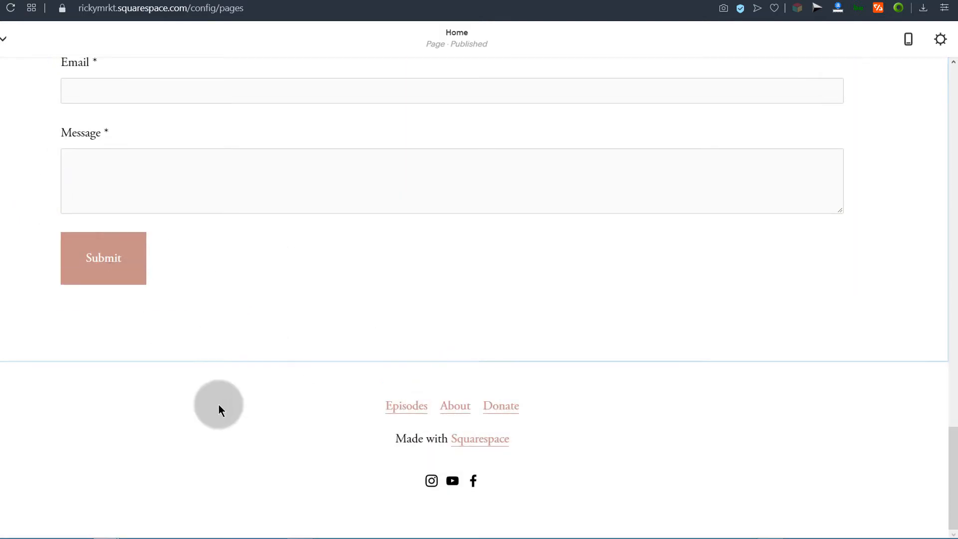
pyautogui.scroll(5, 198, 207)
pyautogui.scroll(-5, 222, 220)
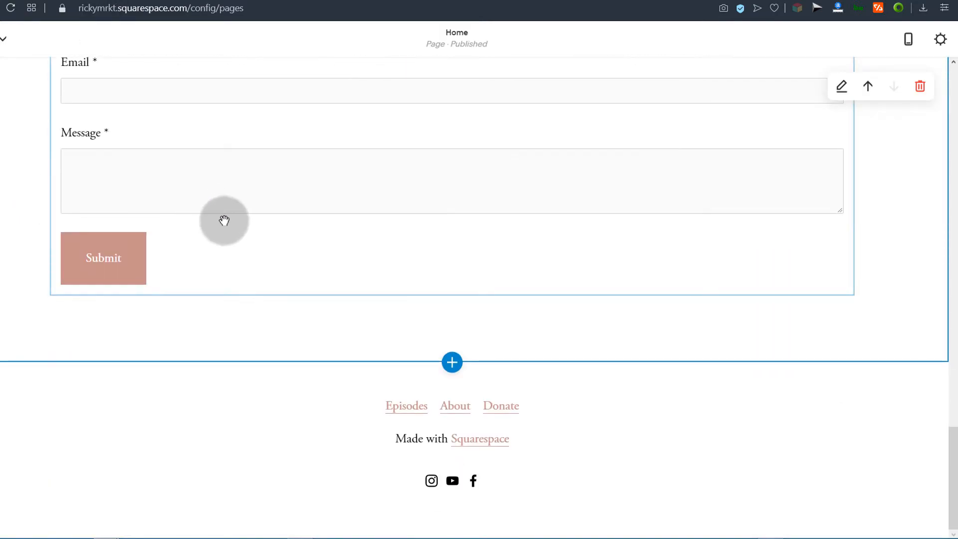
pyautogui.moveTo(399, 392)
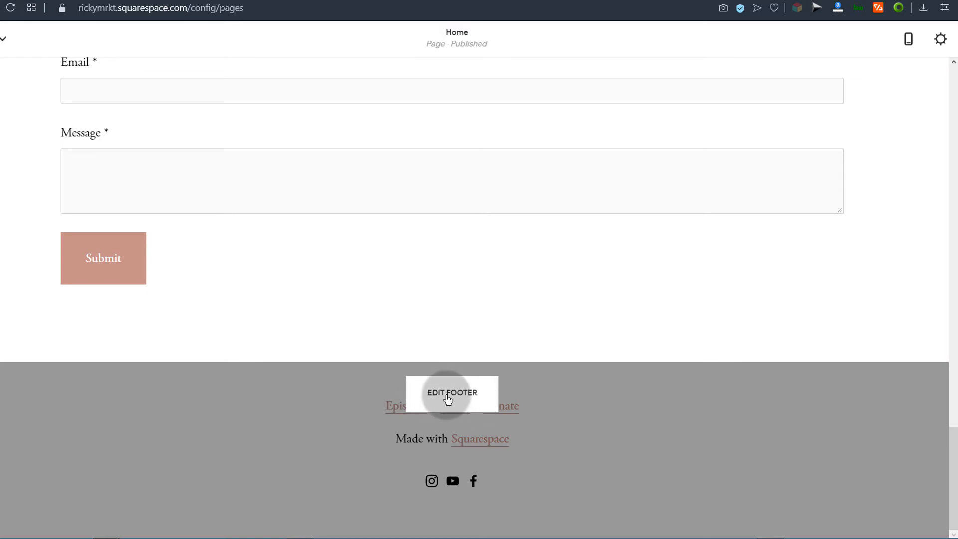
pyautogui.click(453, 392)
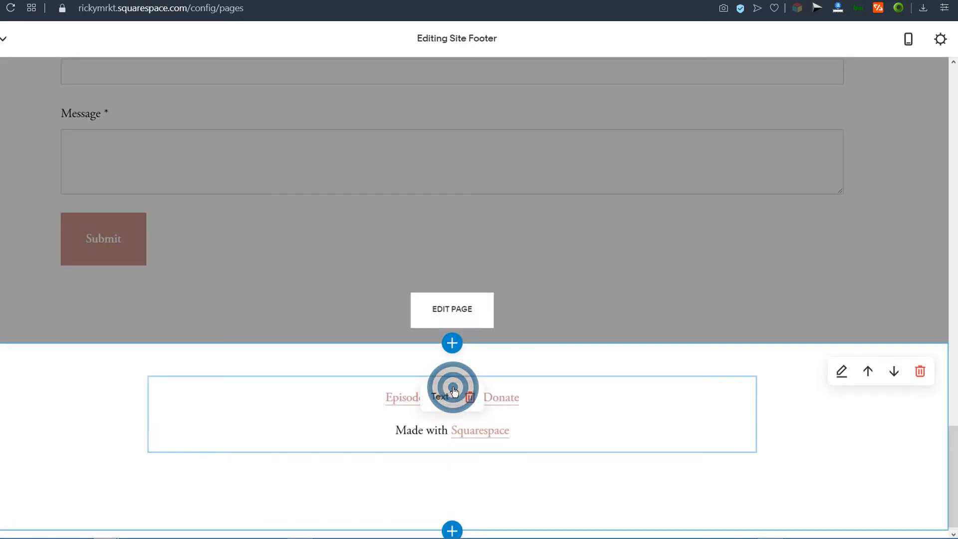
pyautogui.click(446, 397)
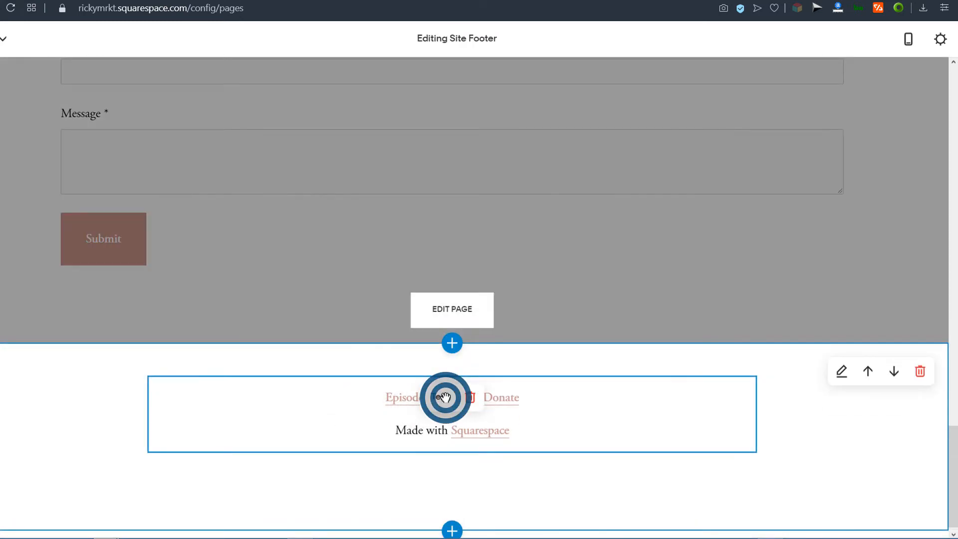
pyautogui.click(416, 407)
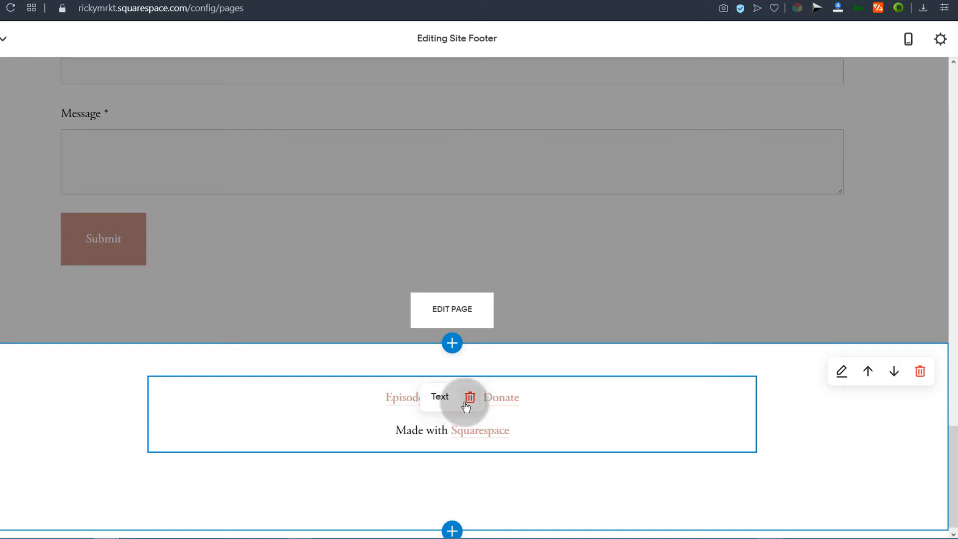
# - Replace the Episodes link in the footer with the text "Blog"
pyautogui.click(384, 399)
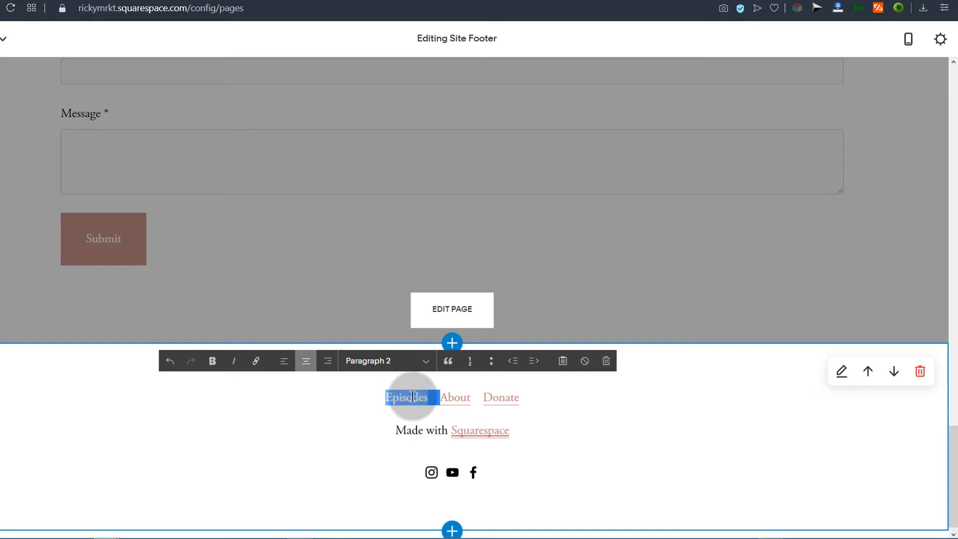
pyautogui.click(412, 396)
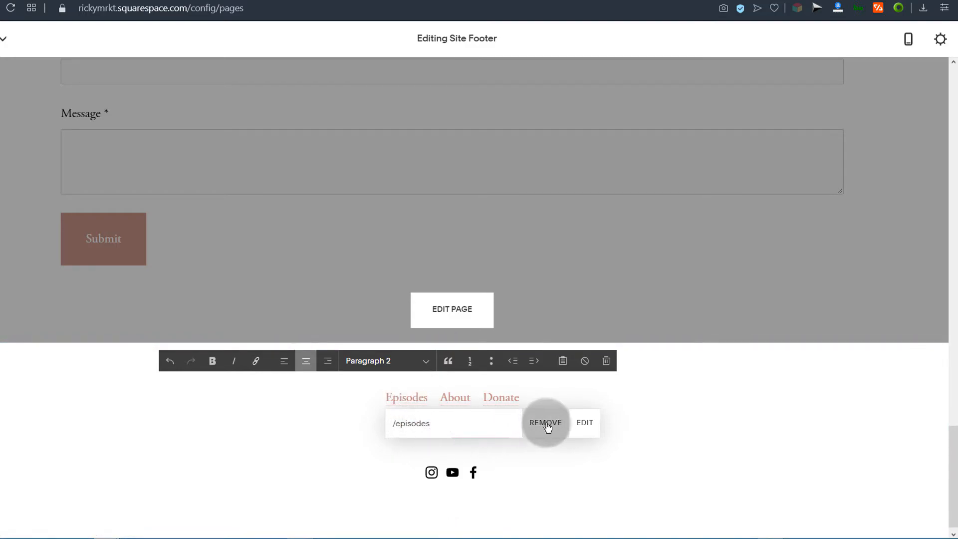
pyautogui.click(438, 430)
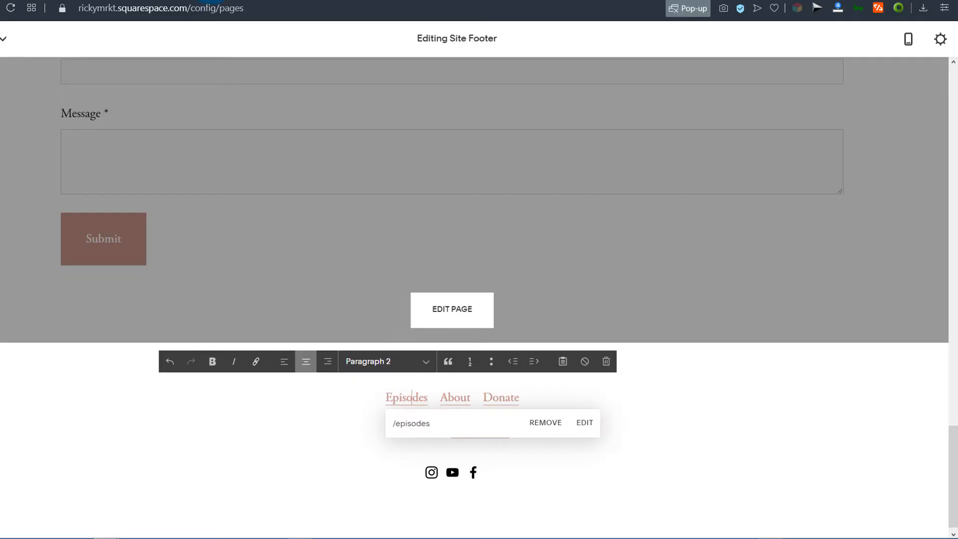
pyautogui.click(429, 399)
pyautogui.moveTo(429, 399); pyautogui.dragTo(397, 398)
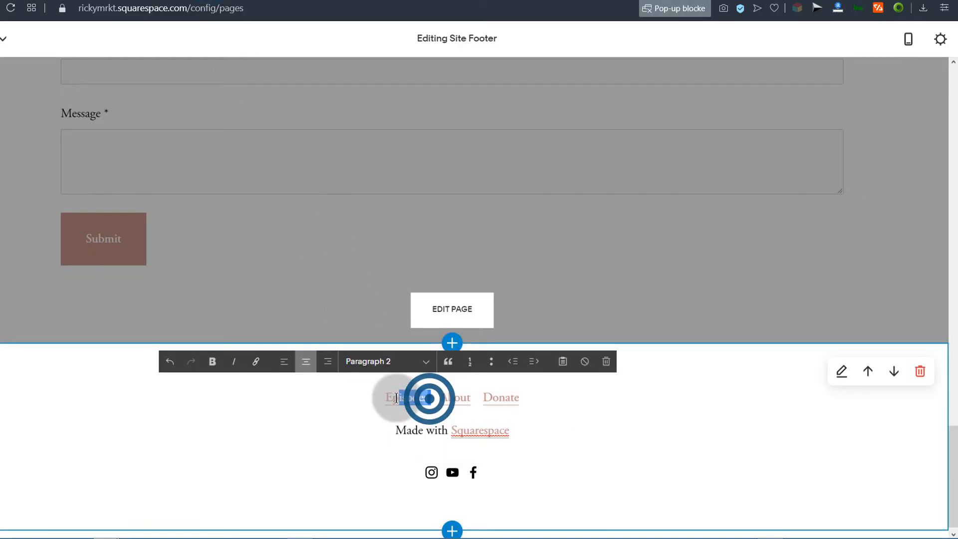
pyautogui.click(384, 395)
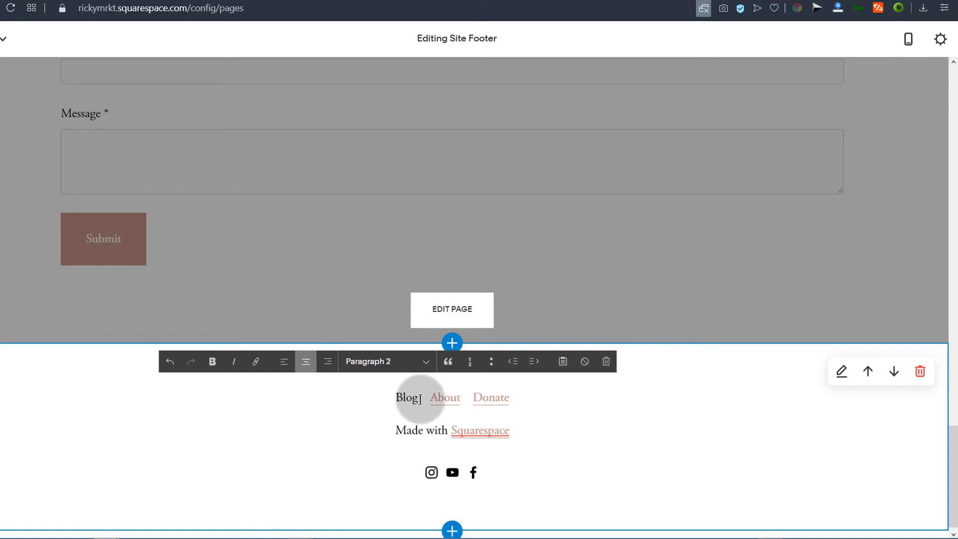
# - Link the footer's "Blog" text to the site's Blog page (/blog) and apply the link
pyautogui.click(258, 362)
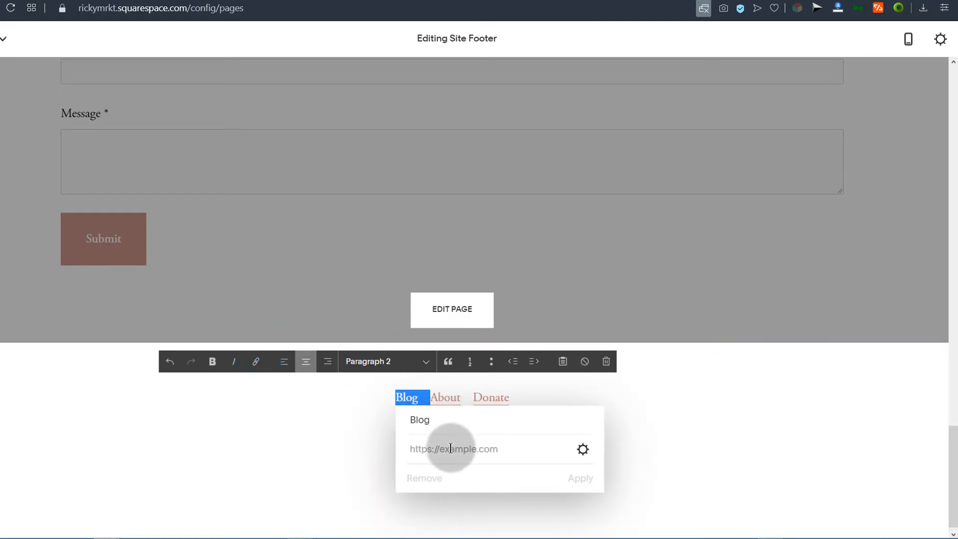
pyautogui.click(584, 450)
pyautogui.click(199, 182)
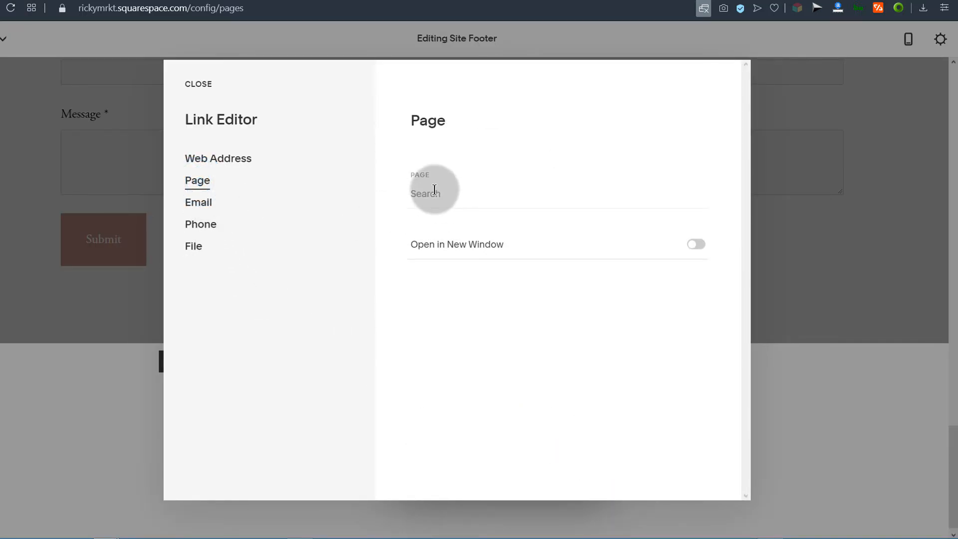
pyautogui.click(434, 189)
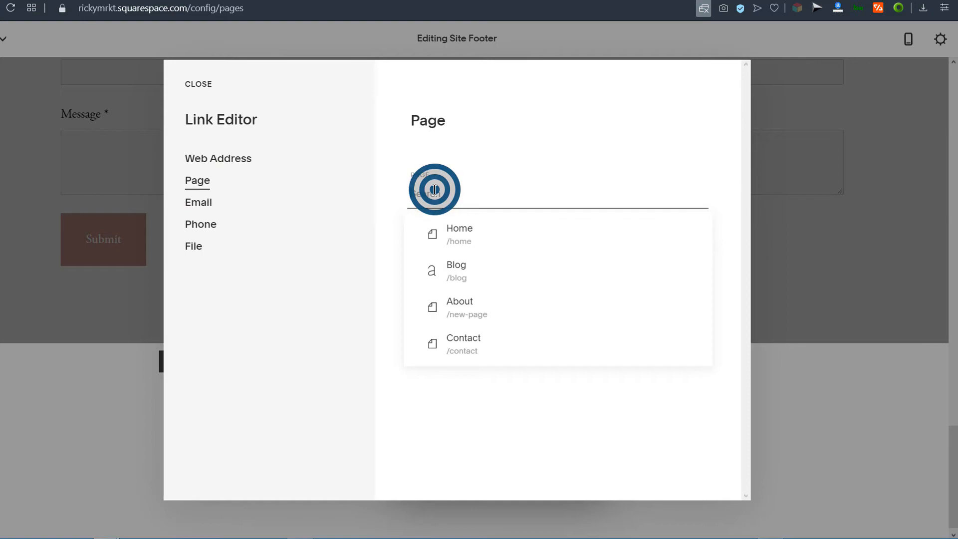
pyautogui.click(469, 274)
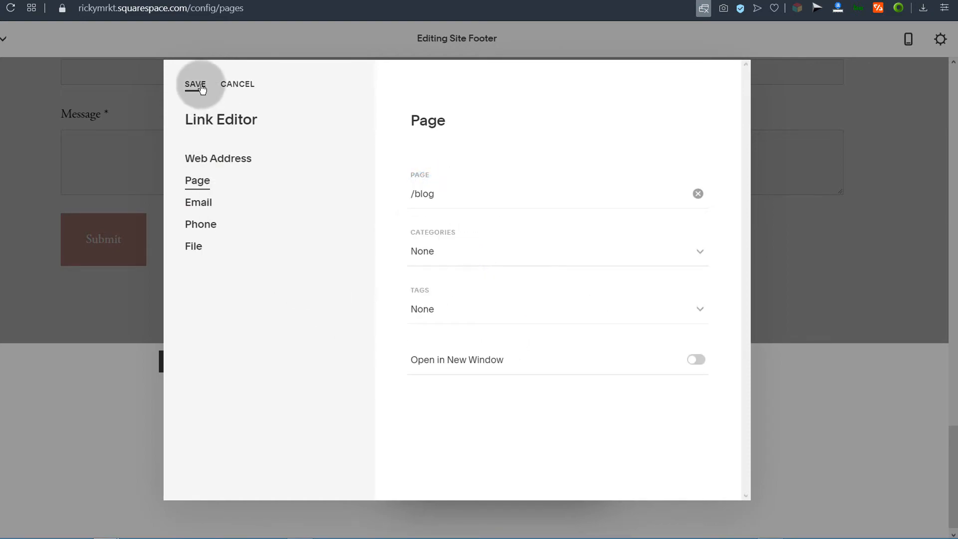
pyautogui.click(202, 89)
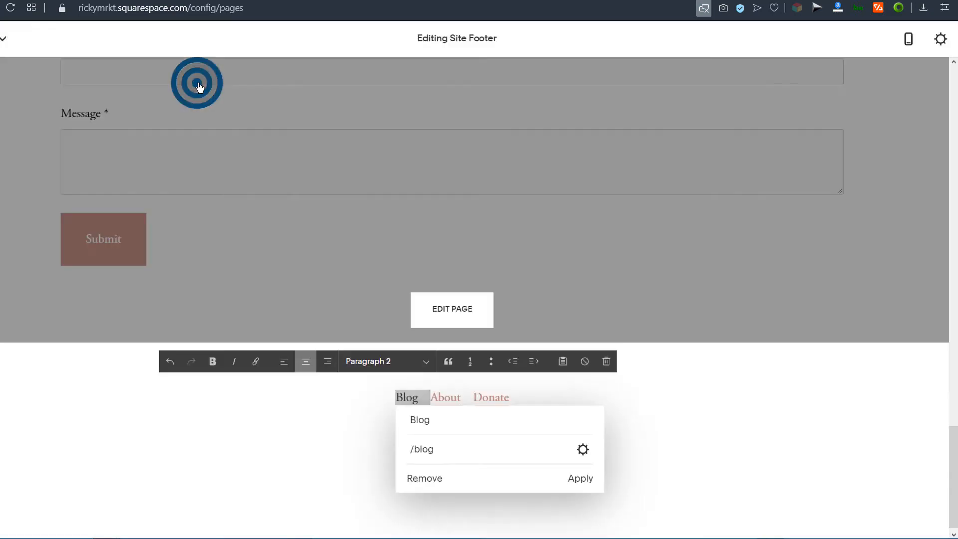
pyautogui.click(585, 479)
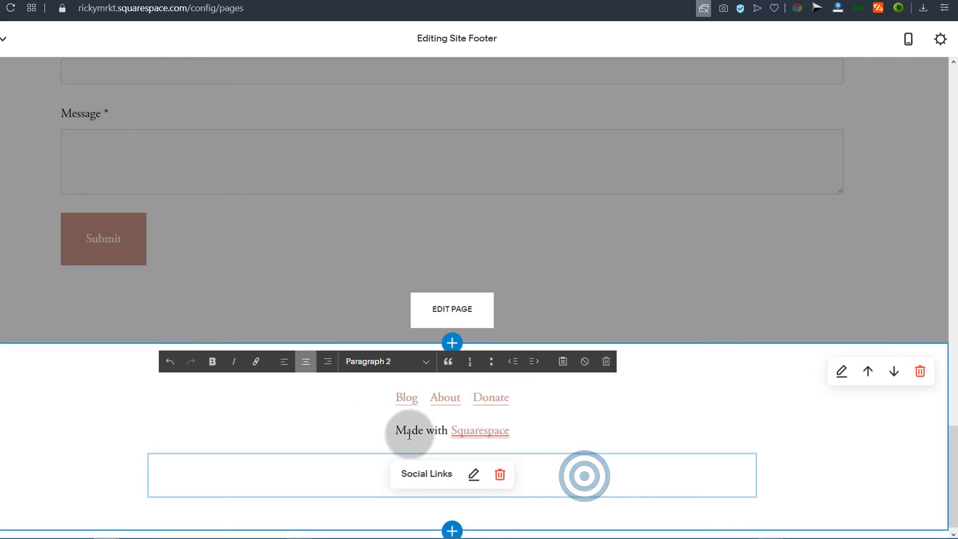
# - Replace the Donate link text in the footer with "Home"
pyautogui.click(477, 398)
pyautogui.moveTo(477, 399); pyautogui.dragTo(497, 397)
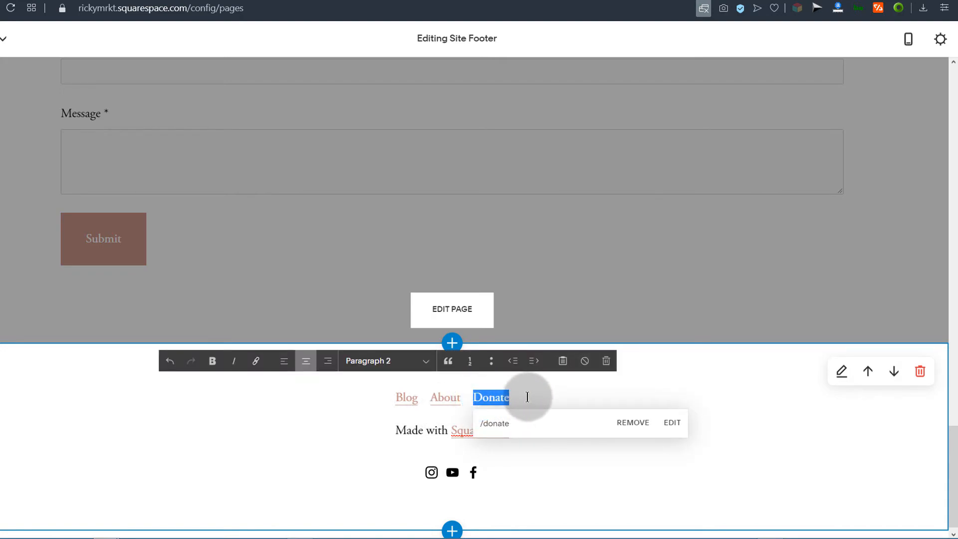
pyautogui.write('Hom')
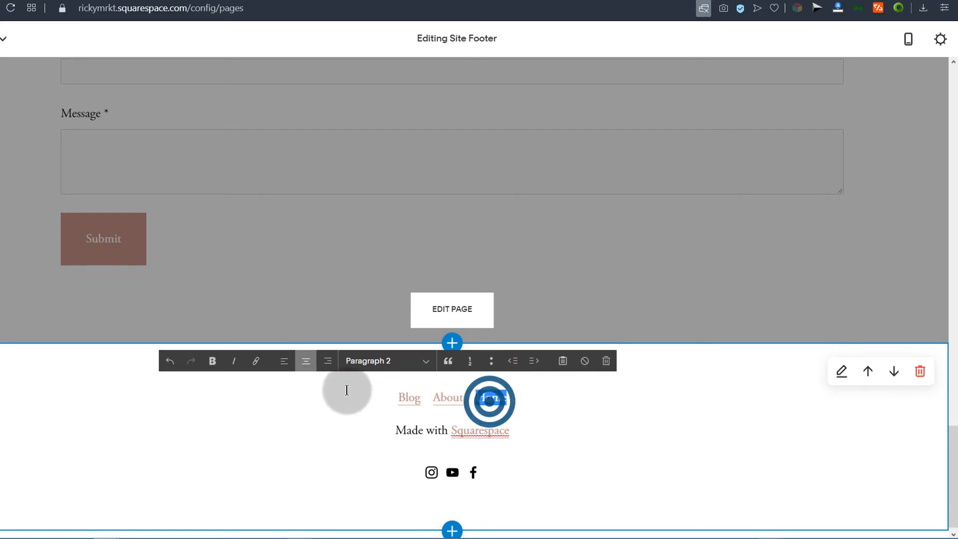
# - Link the footer's "Home" text to the site's Home page (/home) and apply the link
pyautogui.click(255, 361)
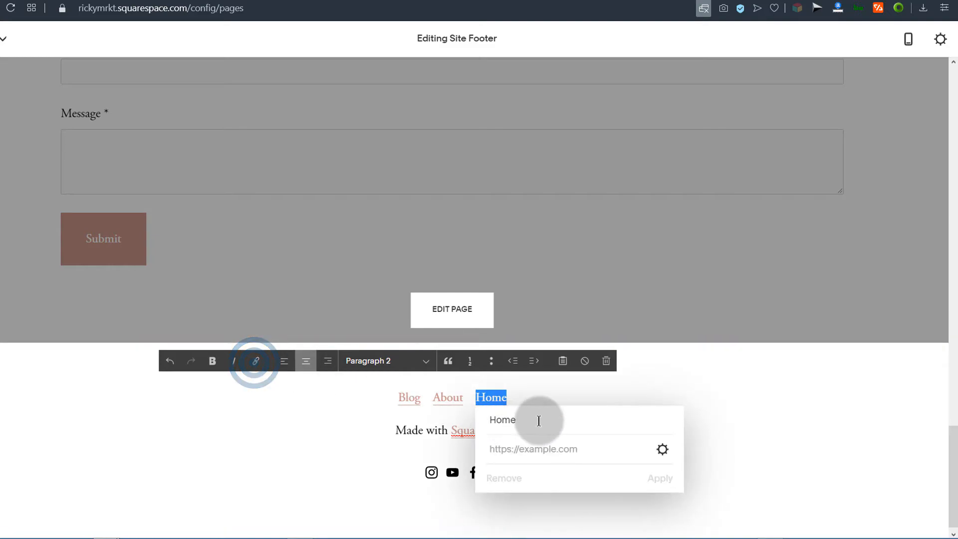
pyautogui.click(664, 450)
pyautogui.click(198, 180)
pyautogui.click(457, 198)
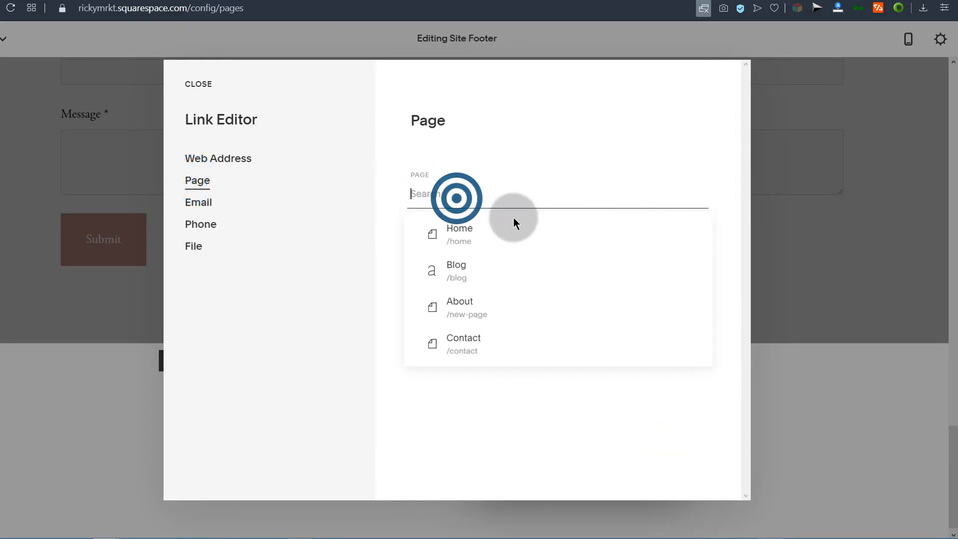
pyautogui.click(457, 240)
pyautogui.click(189, 86)
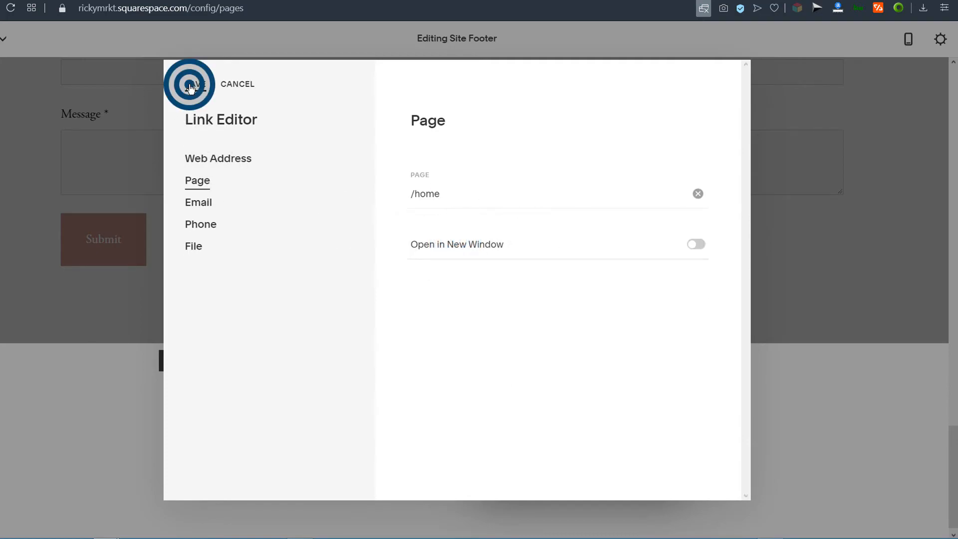
pyautogui.click(667, 480)
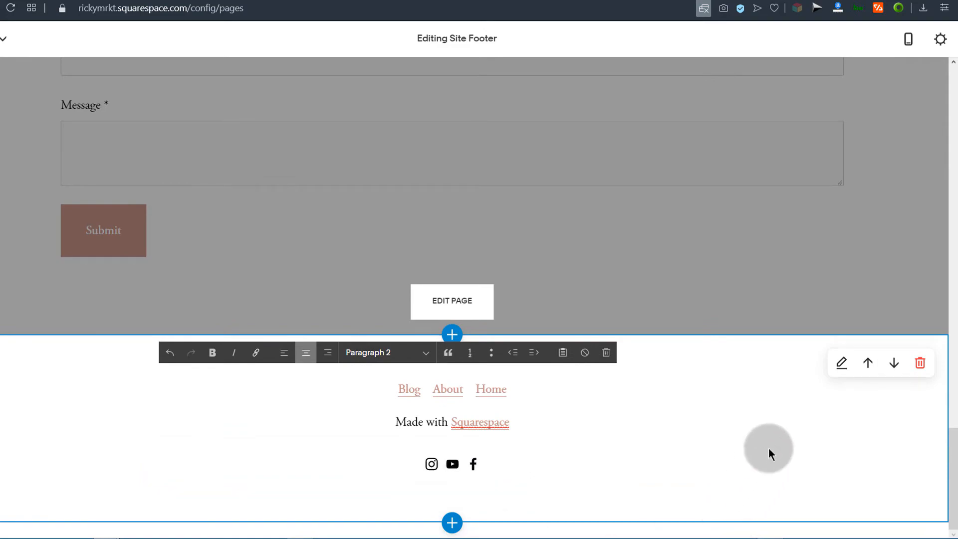
# - Review the accounts in the footer's Social Links block and cancel out of its settings
pyautogui.click(473, 466)
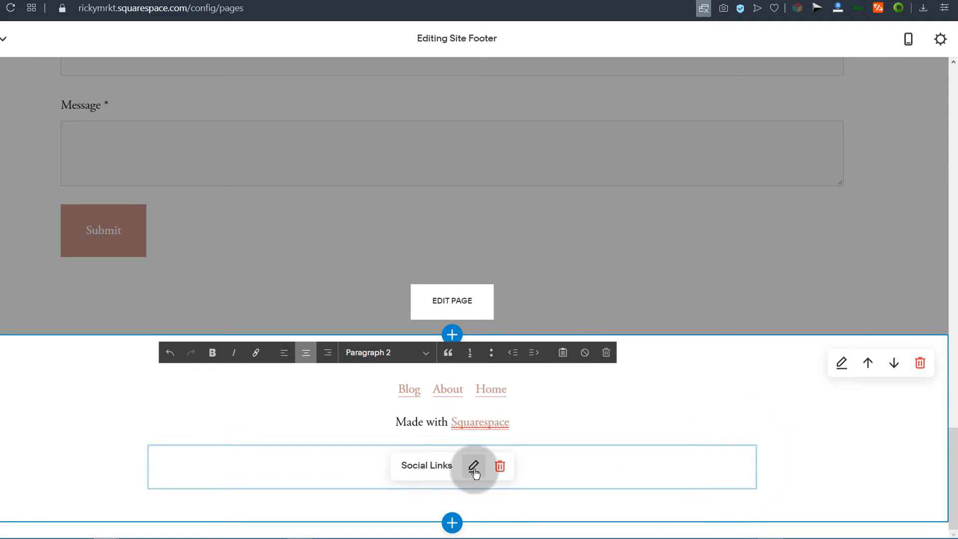
pyautogui.click(829, 223)
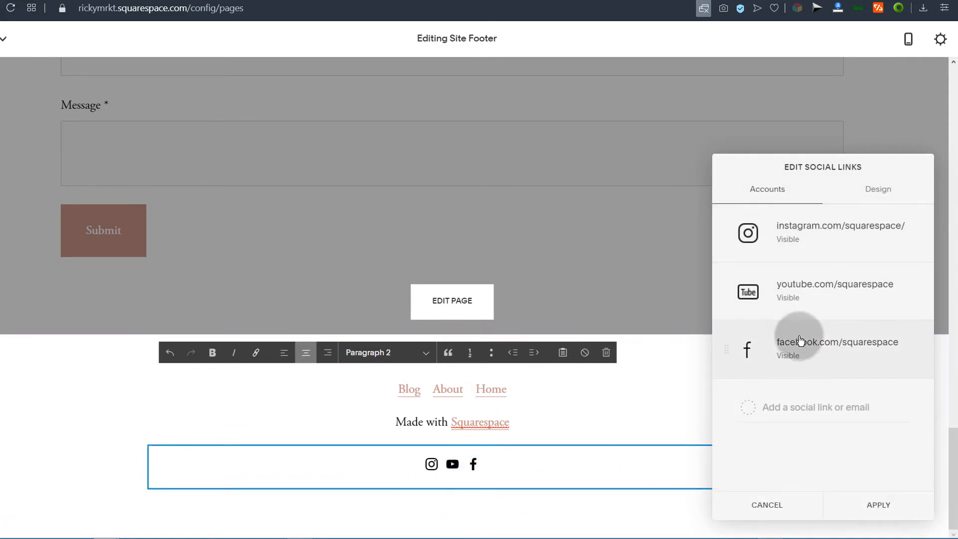
pyautogui.click(787, 406)
pyautogui.click(757, 508)
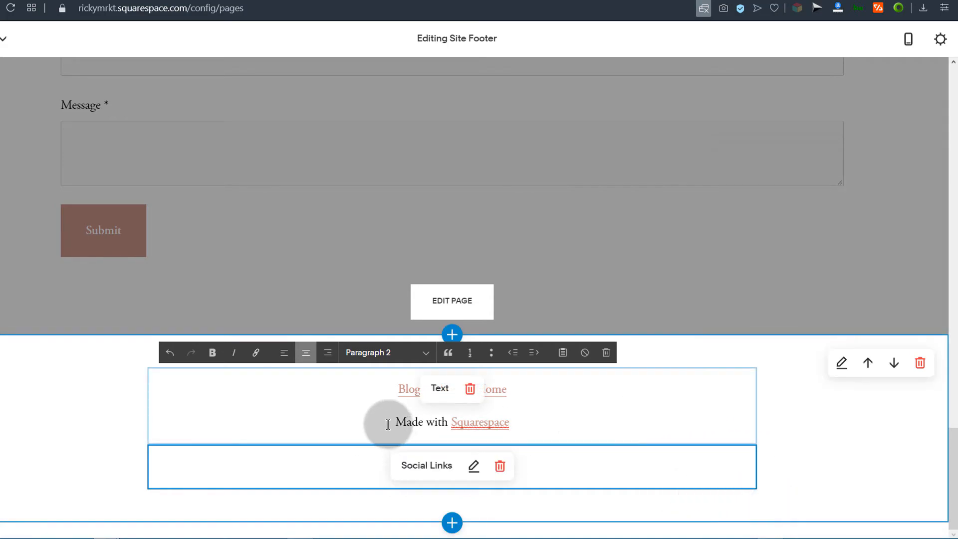
pyautogui.click(21, 384)
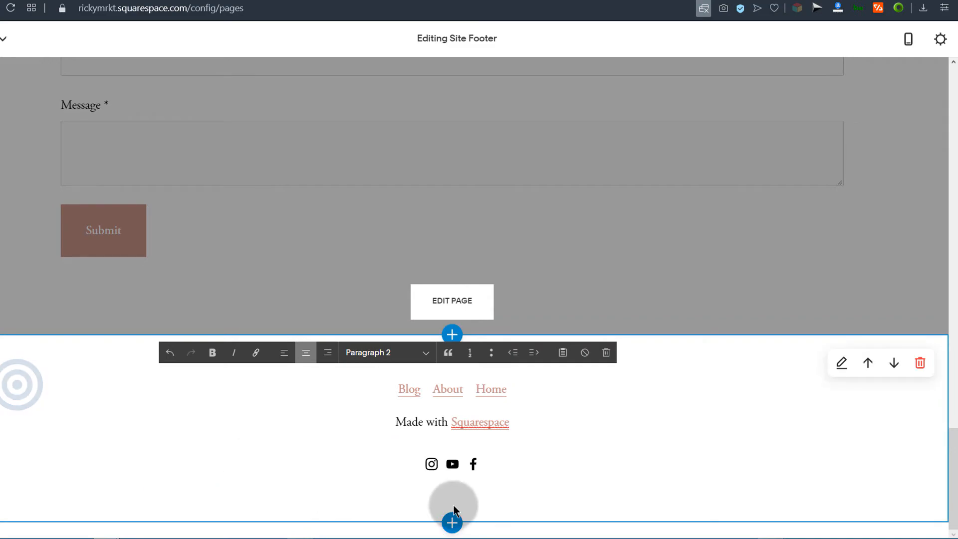
# - Try adding a prebuilt footer section with Hours, Follow and Site Title columns below the current one, and remove it again
pyautogui.click(451, 524)
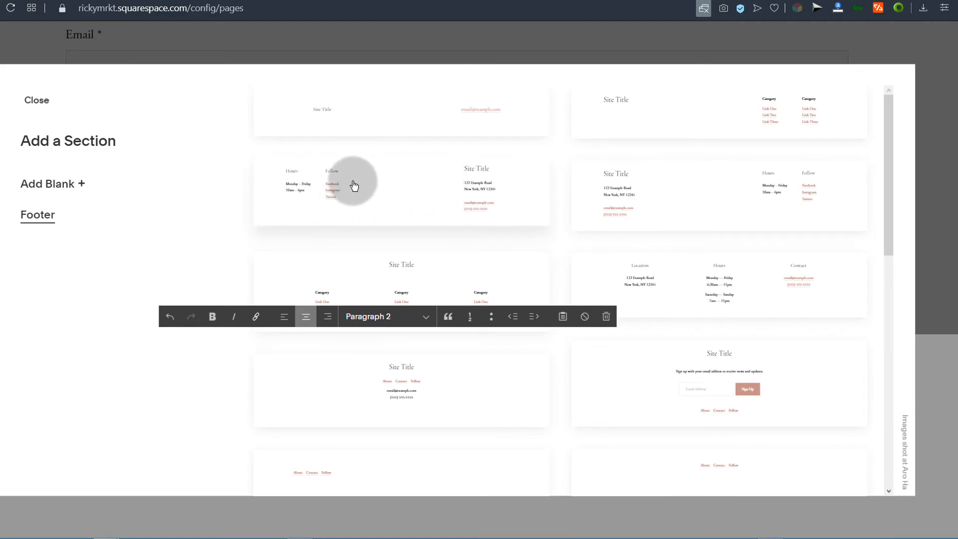
pyautogui.click(349, 188)
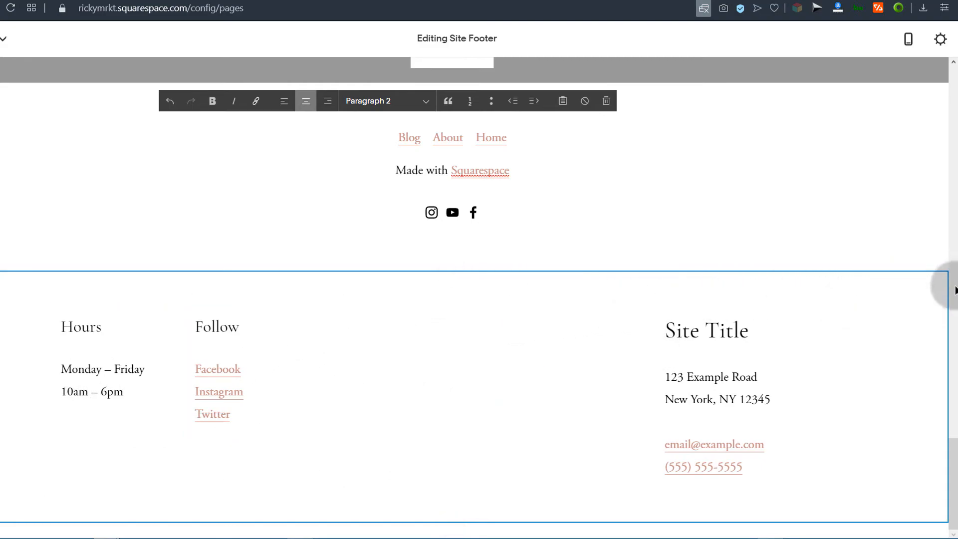
pyautogui.click(921, 302)
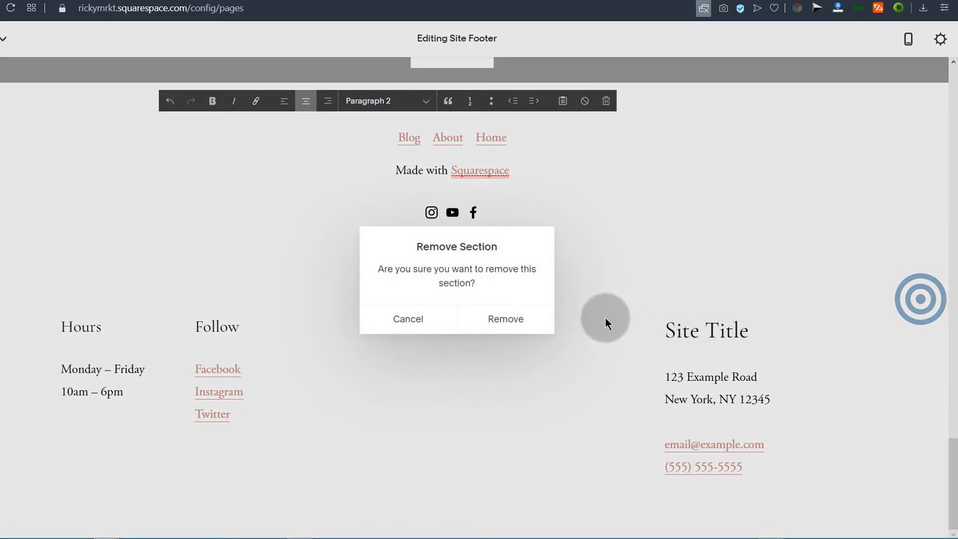
pyautogui.click(499, 322)
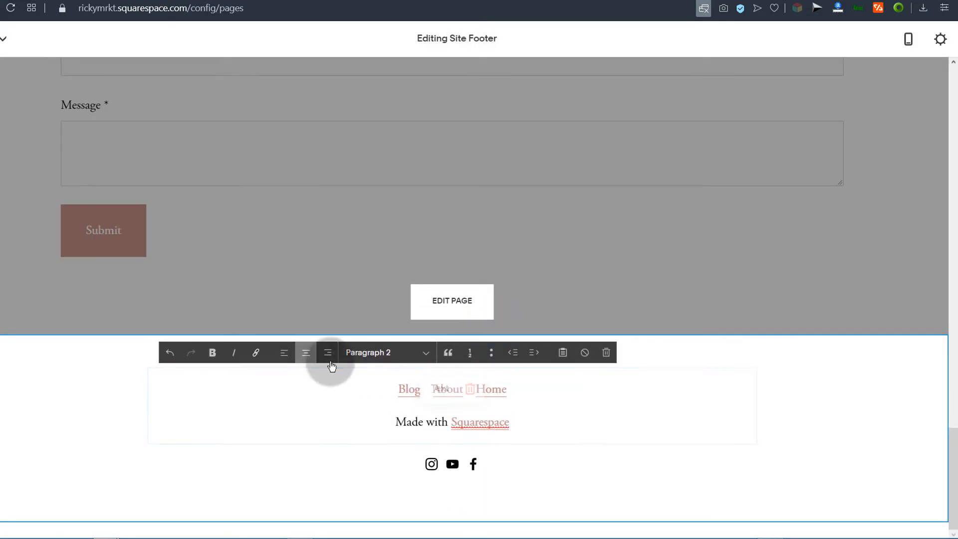
# - Leave footer editing for the Home page and save all changes
pyautogui.moveTo(453, 522)
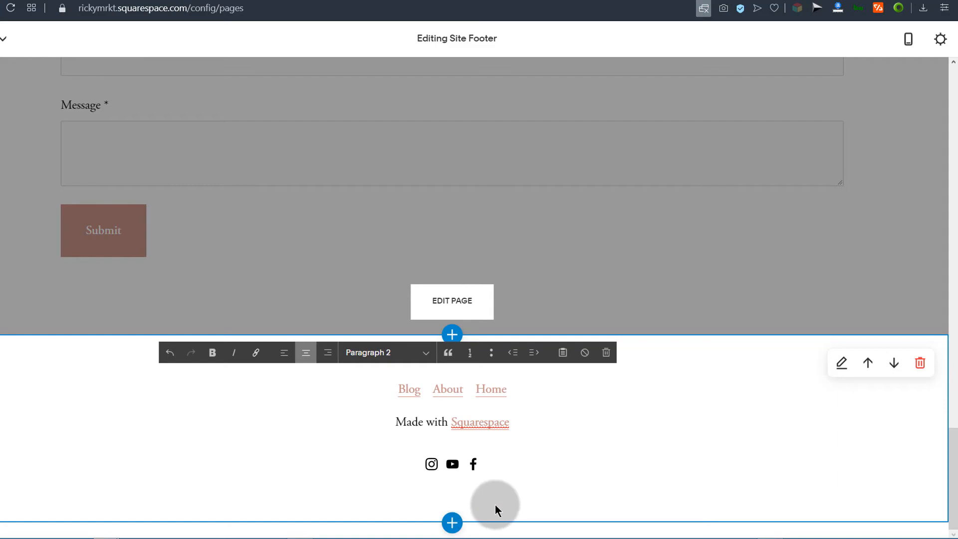
pyautogui.moveTo(476, 483)
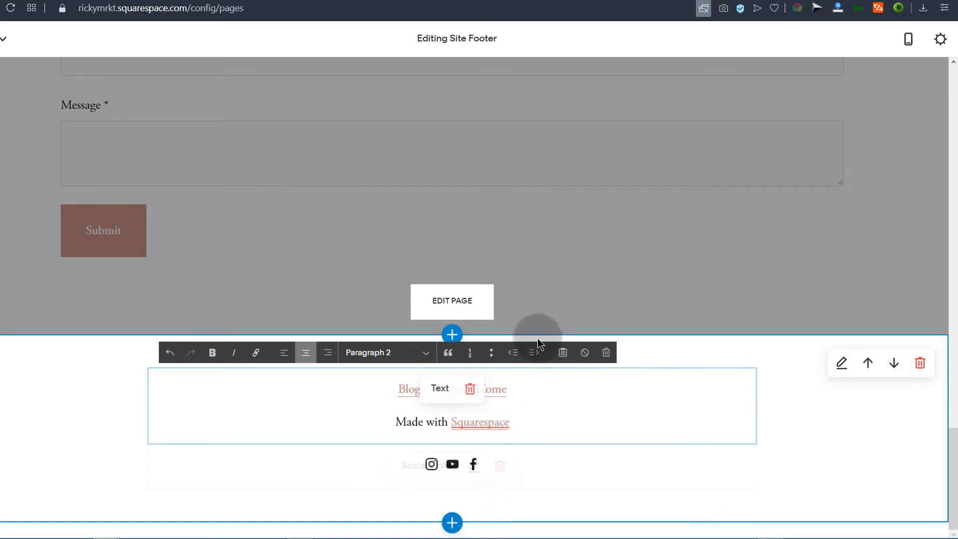
pyautogui.scroll(8, 479, 470)
pyautogui.scroll(13, 482, 472)
pyautogui.scroll(-13, 483, 472)
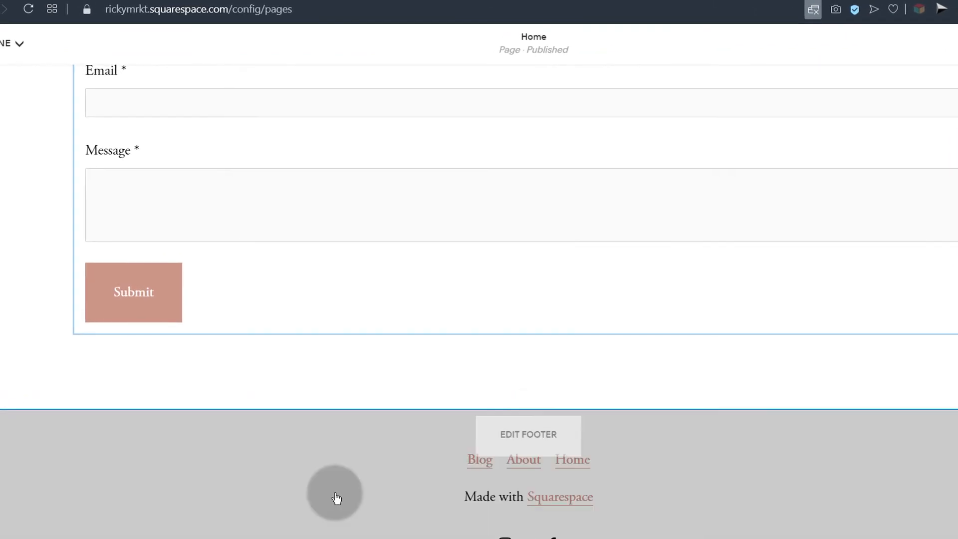
pyautogui.scroll(15, 349, 509)
pyautogui.scroll(4, 479, 299)
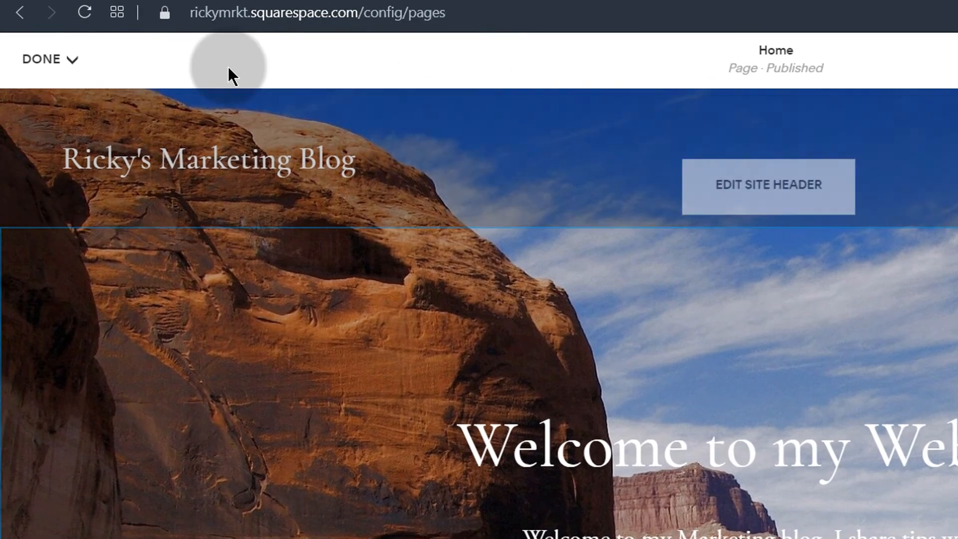
pyautogui.click(66, 57)
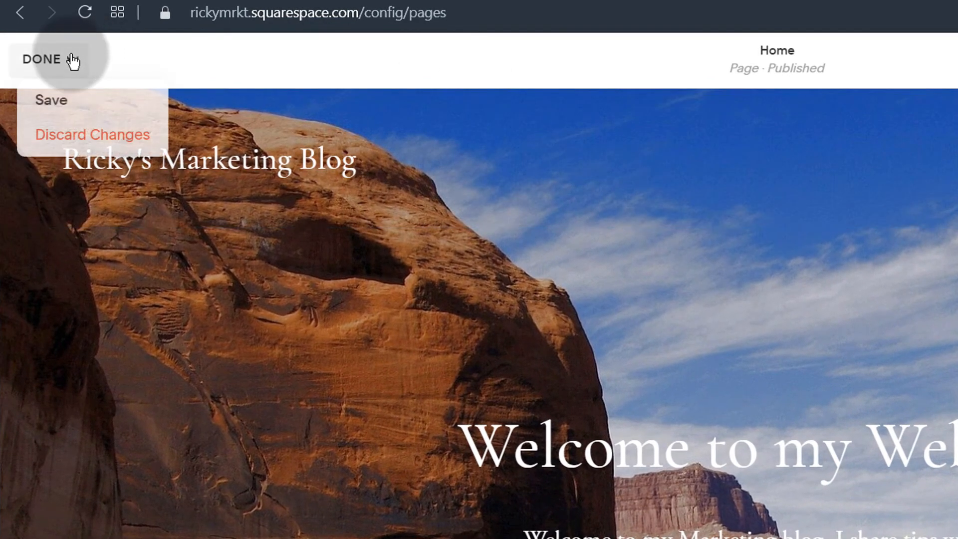
pyautogui.click(57, 104)
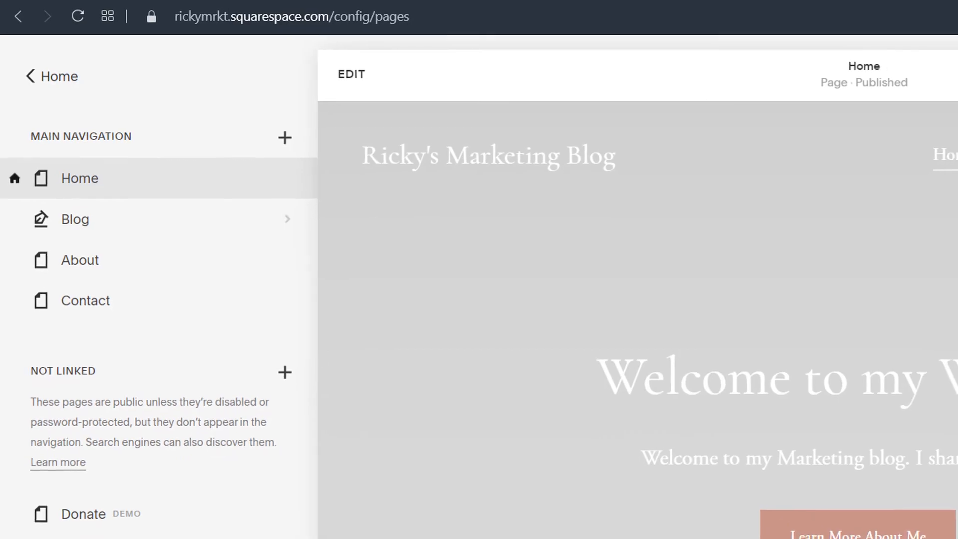
# - Reload the site in the private Opera window to check its visitor view, and return to the editor window
pyautogui.moveTo(193, 538)
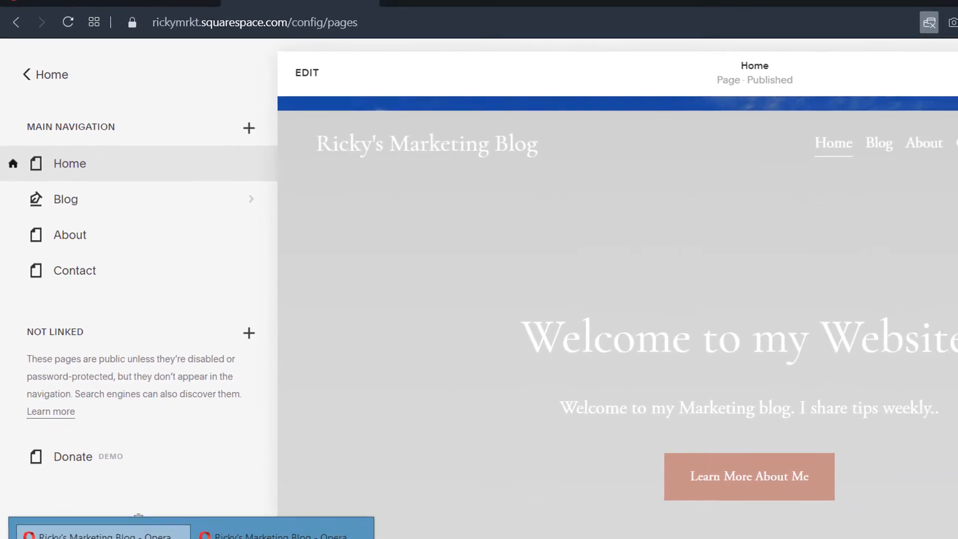
pyautogui.click(231, 537)
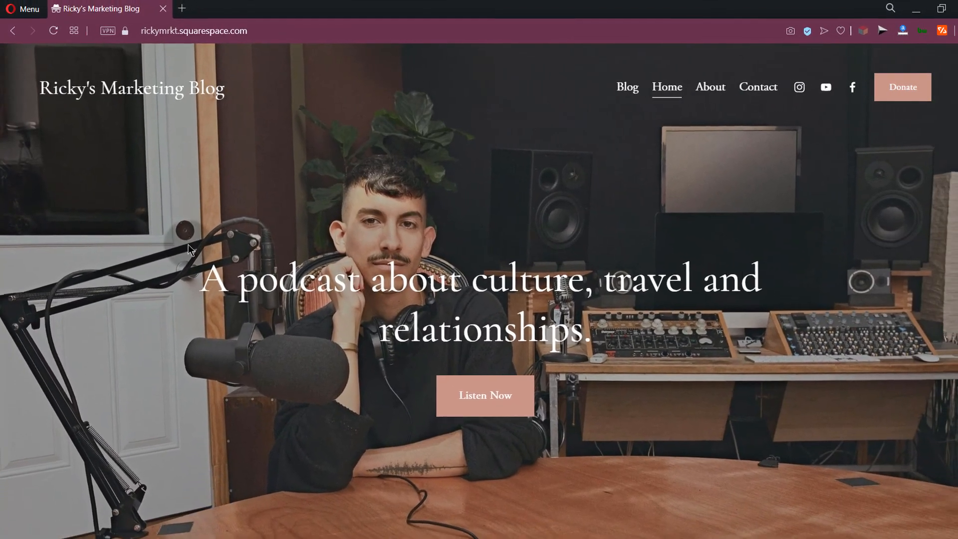
pyautogui.click(52, 31)
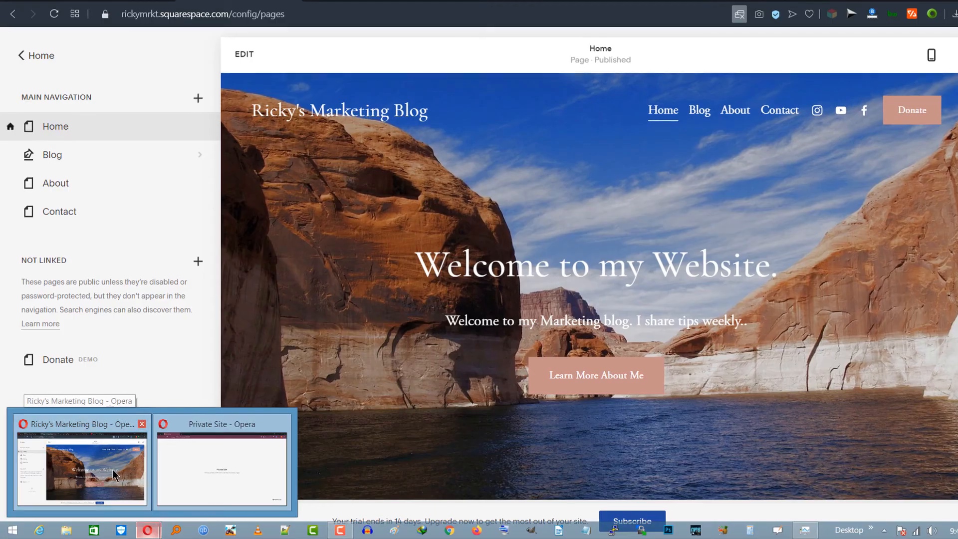
pyautogui.click(113, 473)
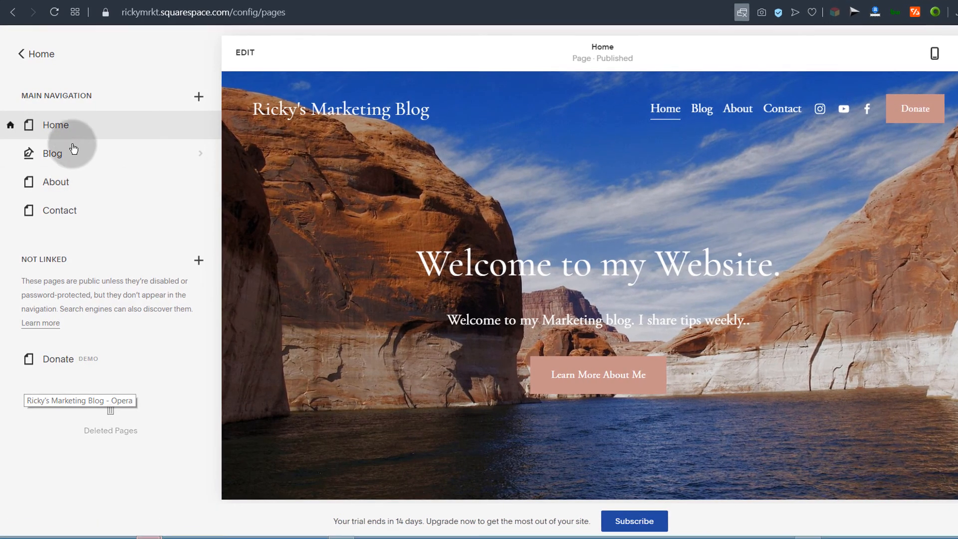
# - Set the site availability to Password Protected, enter a site password, and save the setting
pyautogui.click(26, 54)
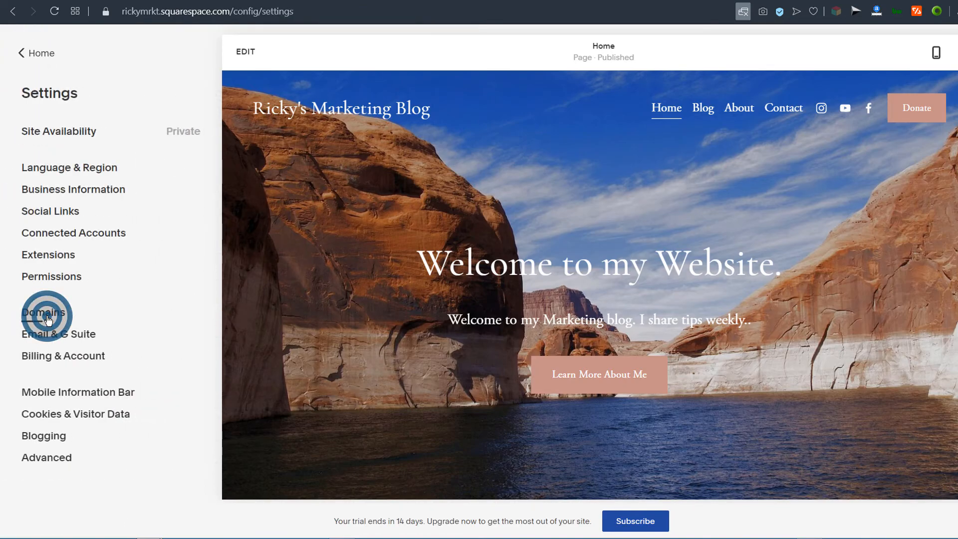
pyautogui.click(44, 132)
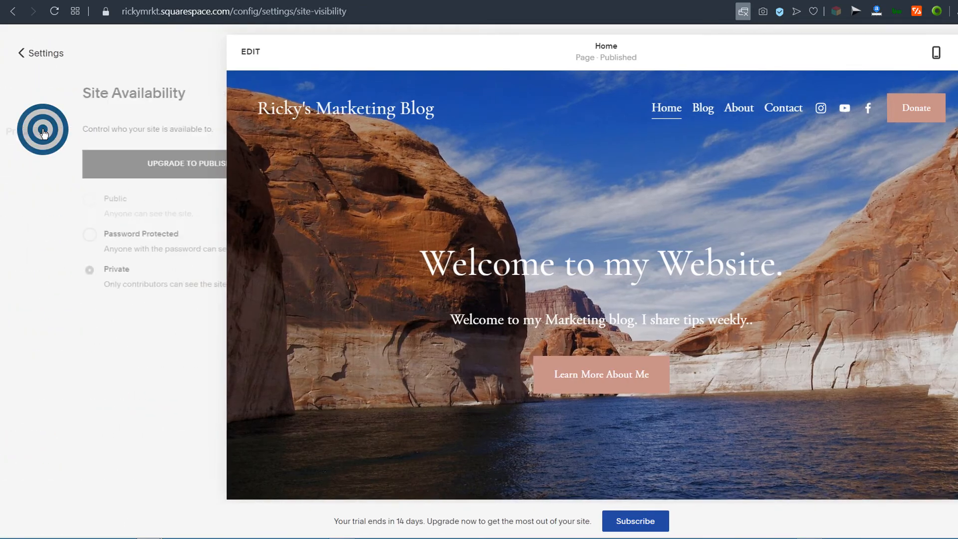
pyautogui.click(45, 234)
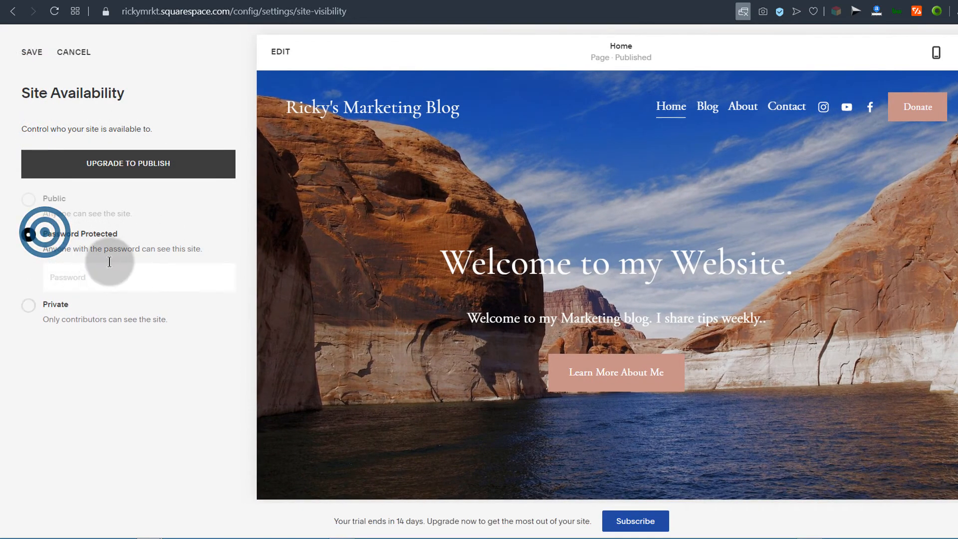
pyautogui.click(77, 277)
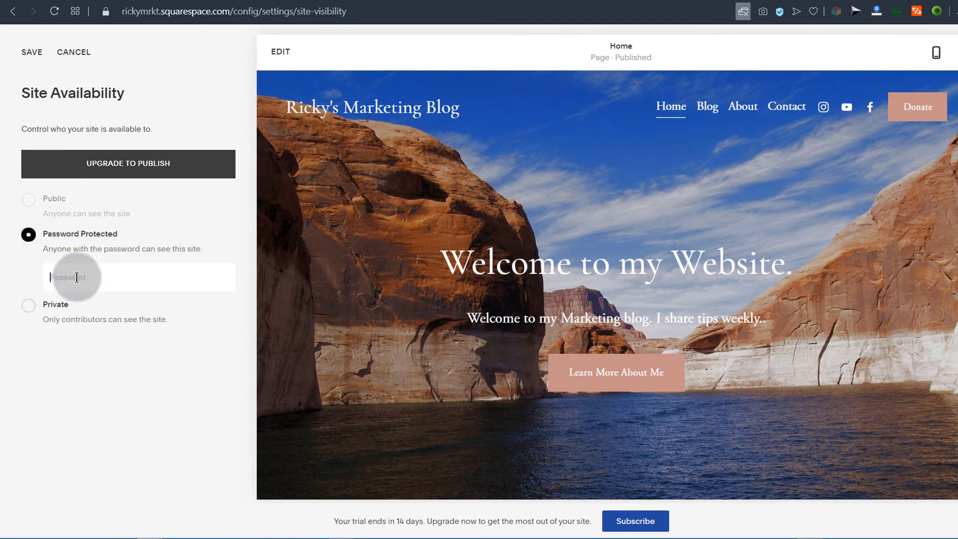
pyautogui.write('•')
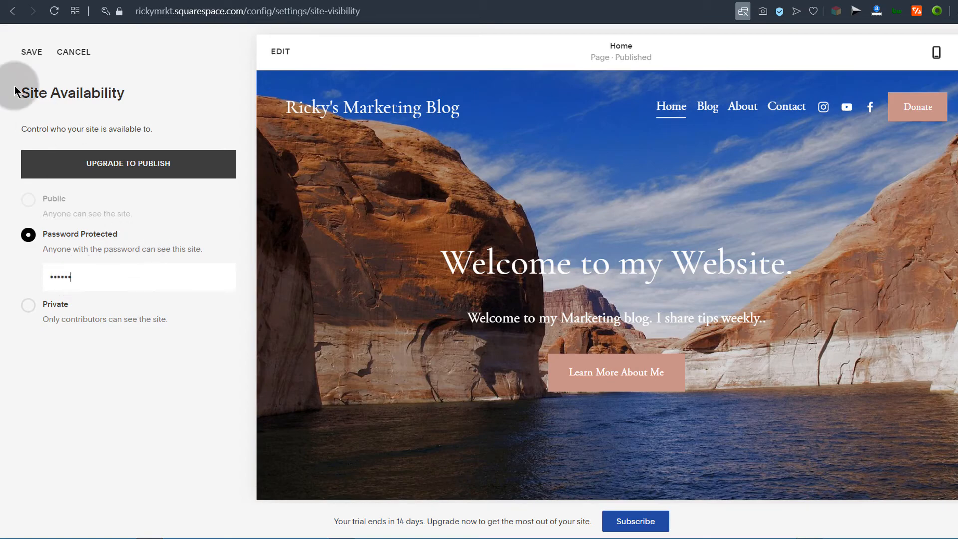
pyautogui.click(27, 52)
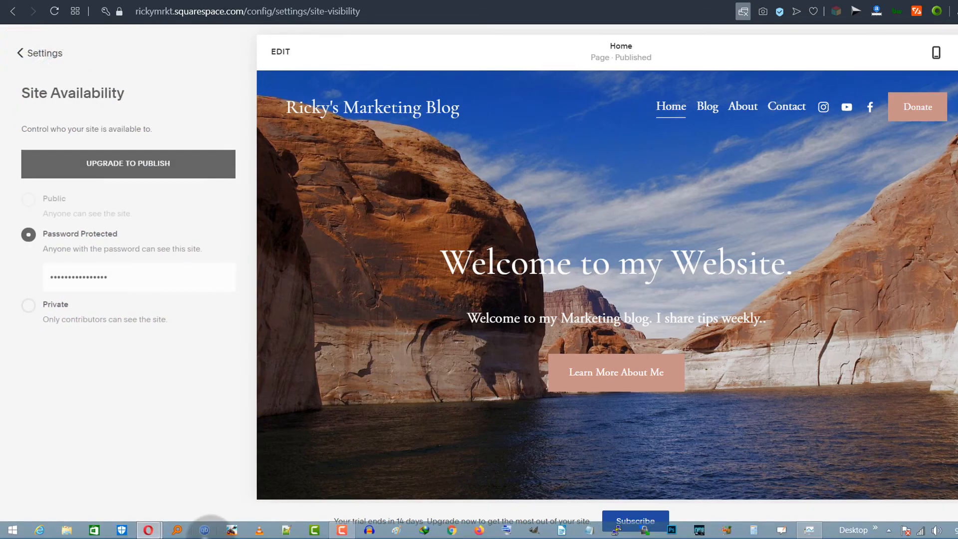
# - Switch to the private Opera window, reload the site, and unlock it with the site password
pyautogui.moveTo(150, 532)
pyautogui.click(216, 469)
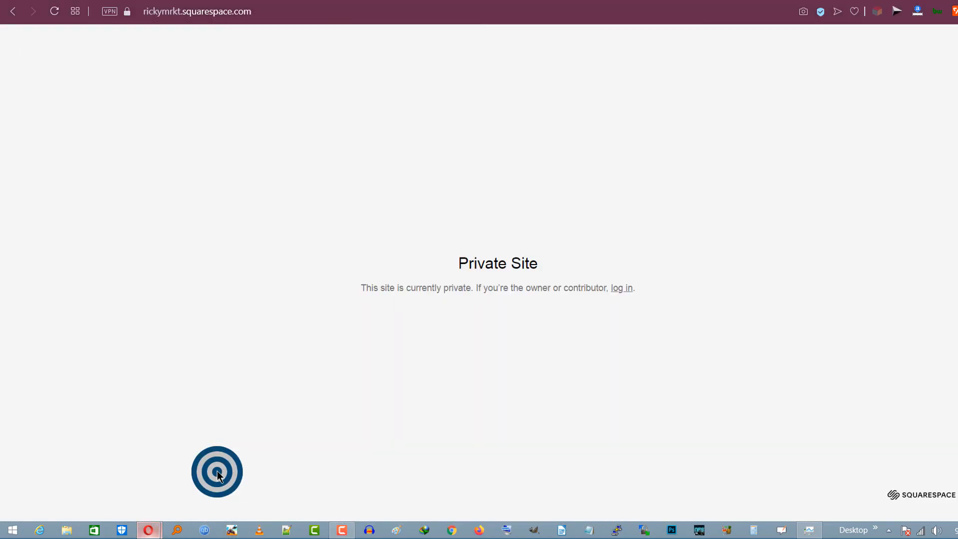
pyautogui.click(54, 11)
pyautogui.click(425, 293)
pyautogui.click(454, 329)
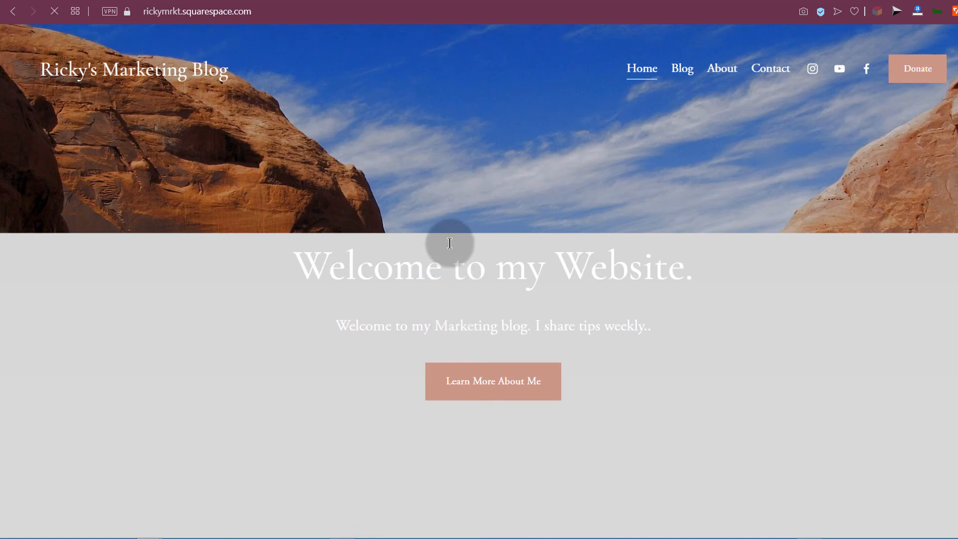
# - Review the homepage as a visitor, from the welcome banner through the video, blog posts and contact form
pyautogui.scroll(-10, 327, 284)
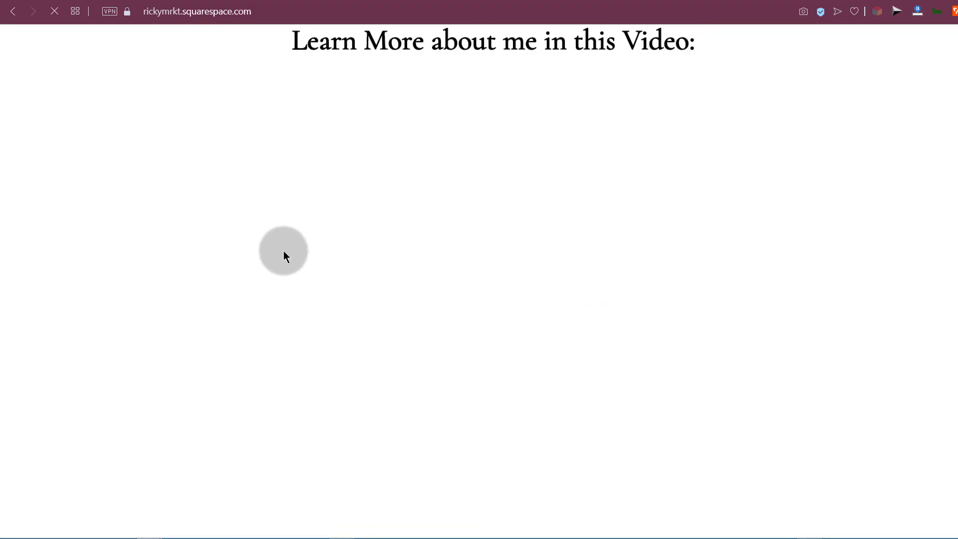
pyautogui.scroll(10, 283, 249)
pyautogui.scroll(-20, 287, 244)
pyautogui.scroll(-5, 292, 245)
pyautogui.scroll(20, 292, 245)
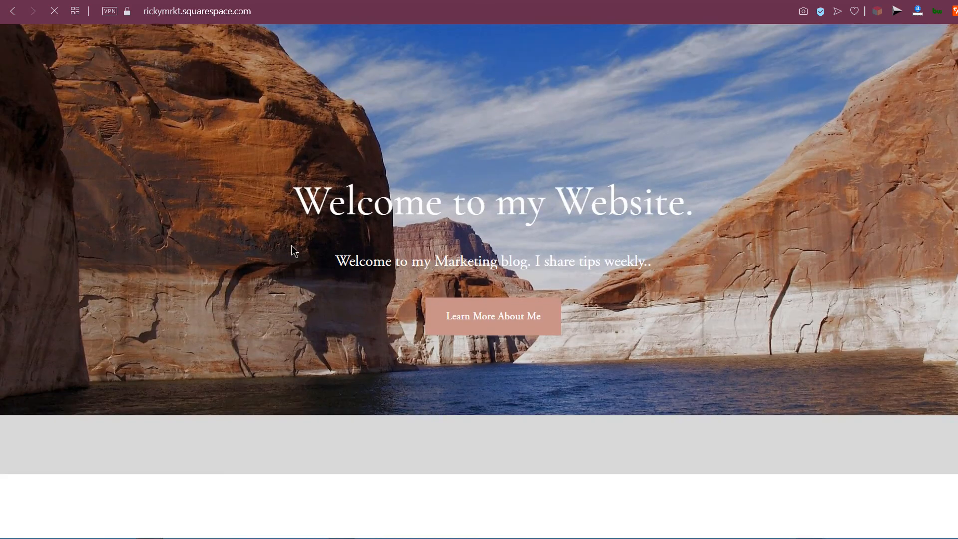
pyautogui.scroll(2, 295, 251)
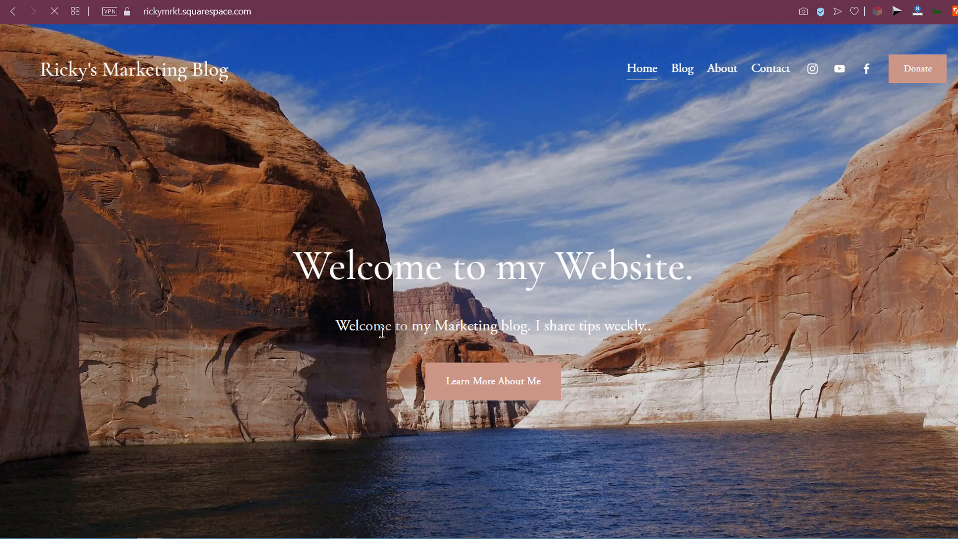
pyautogui.scroll(-10, 285, 373)
pyautogui.scroll(-15, 285, 373)
pyautogui.scroll(-7, 285, 374)
pyautogui.scroll(9, 285, 373)
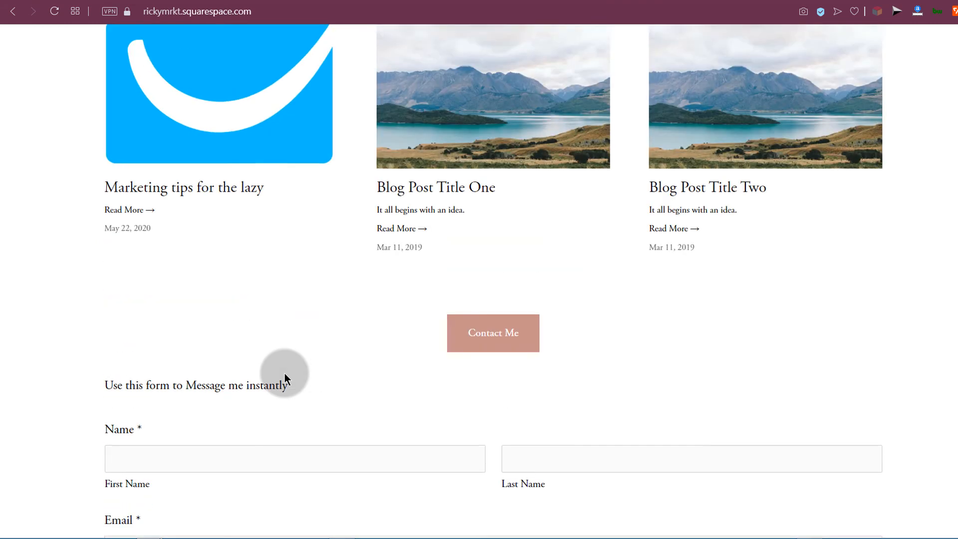
pyautogui.scroll(20, 284, 373)
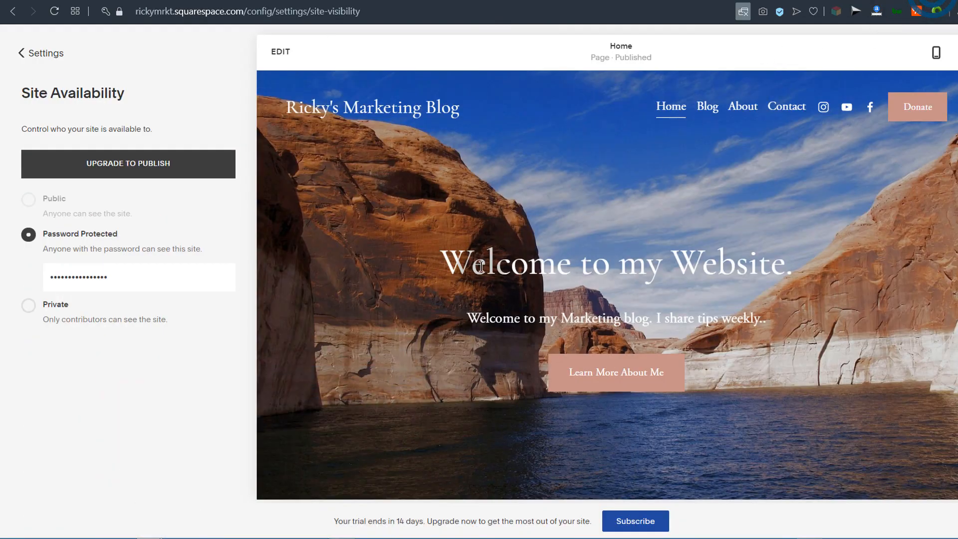
# - Return to the editor window, leave the site settings for the page list, and open the Contact page
pyautogui.click(18, 54)
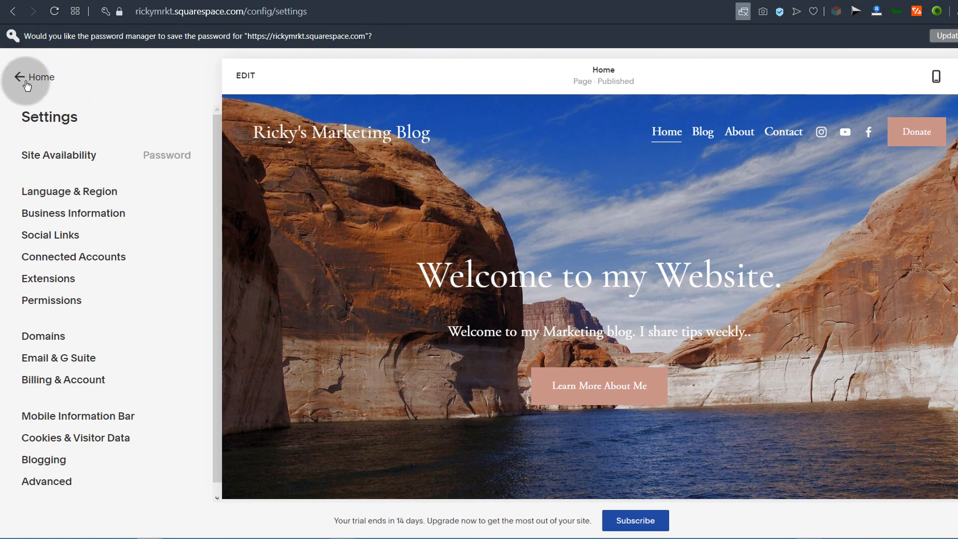
pyautogui.click(27, 80)
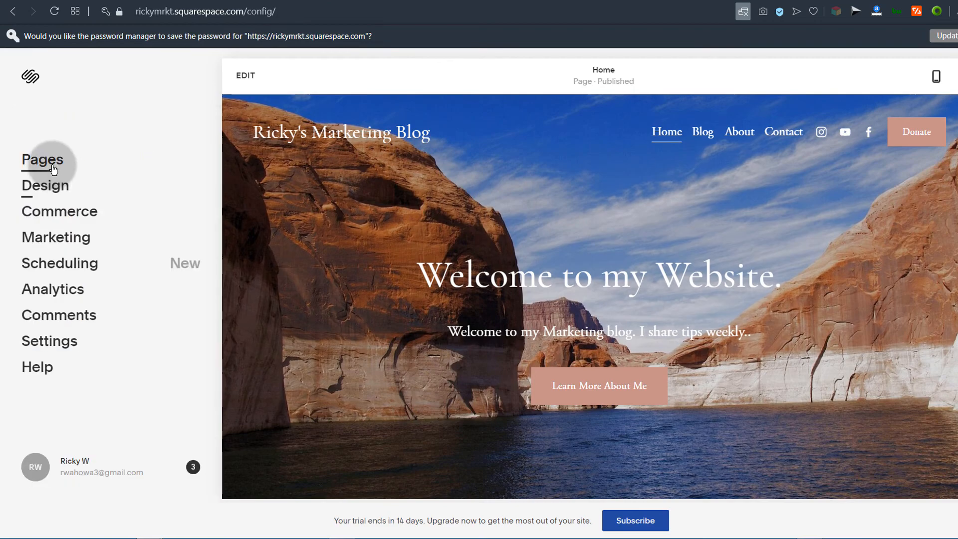
pyautogui.click(38, 164)
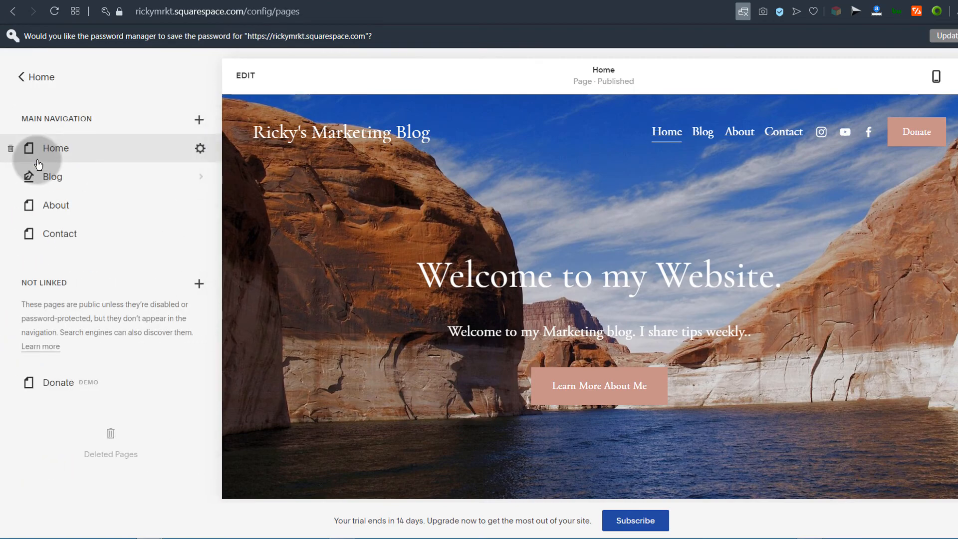
pyautogui.click(63, 152)
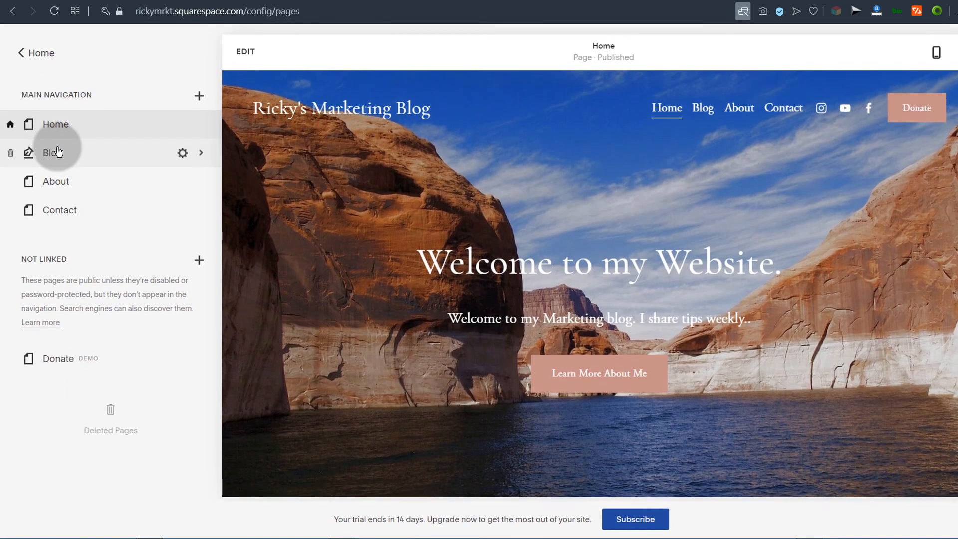
pyautogui.click(59, 181)
pyautogui.click(77, 214)
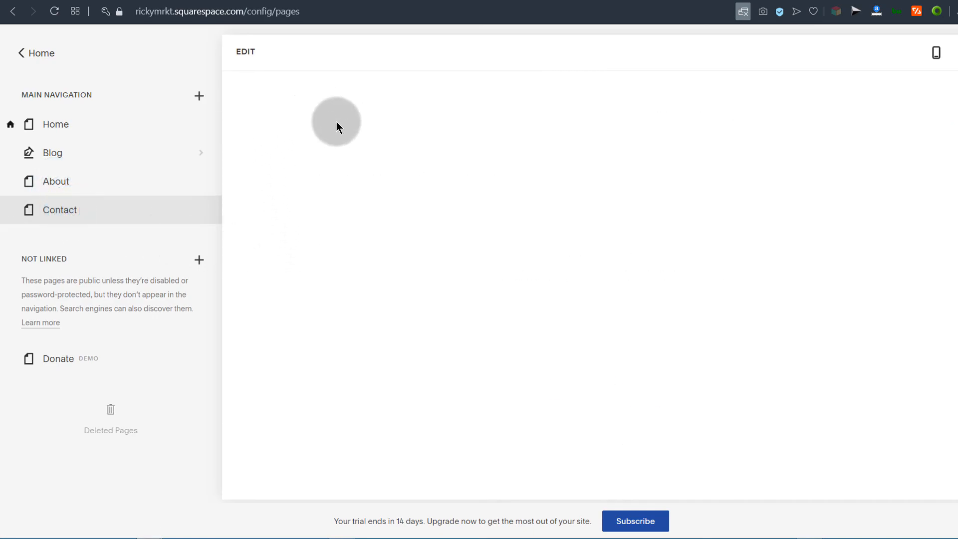